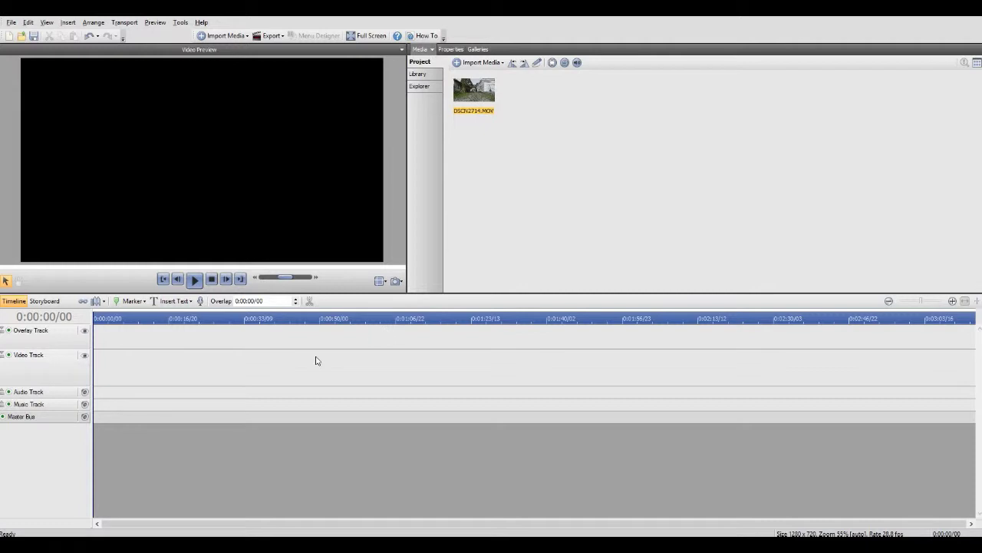
pyautogui.moveTo(231, 322); pyautogui.dragTo(92, 322)
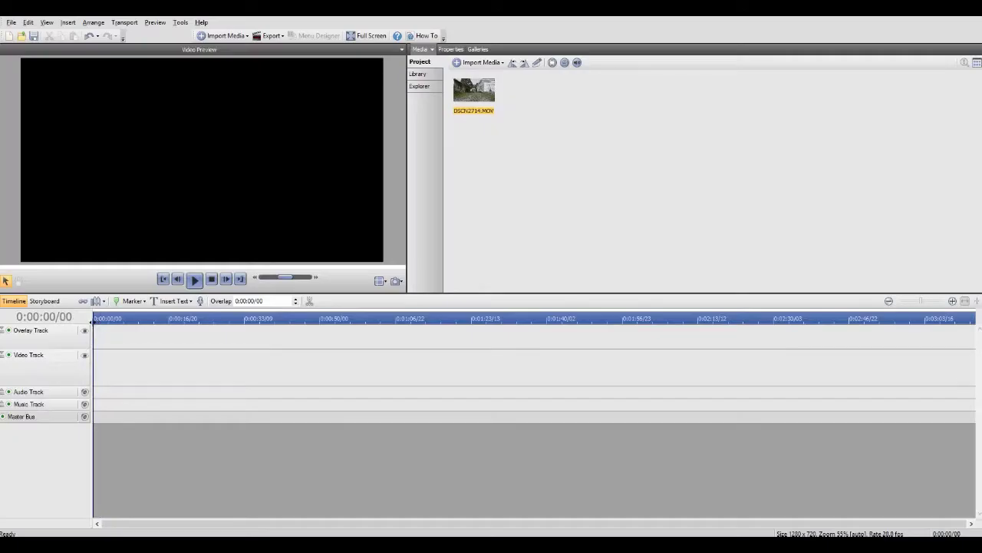
pyautogui.moveTo(91, 323); pyautogui.dragTo(142, 336)
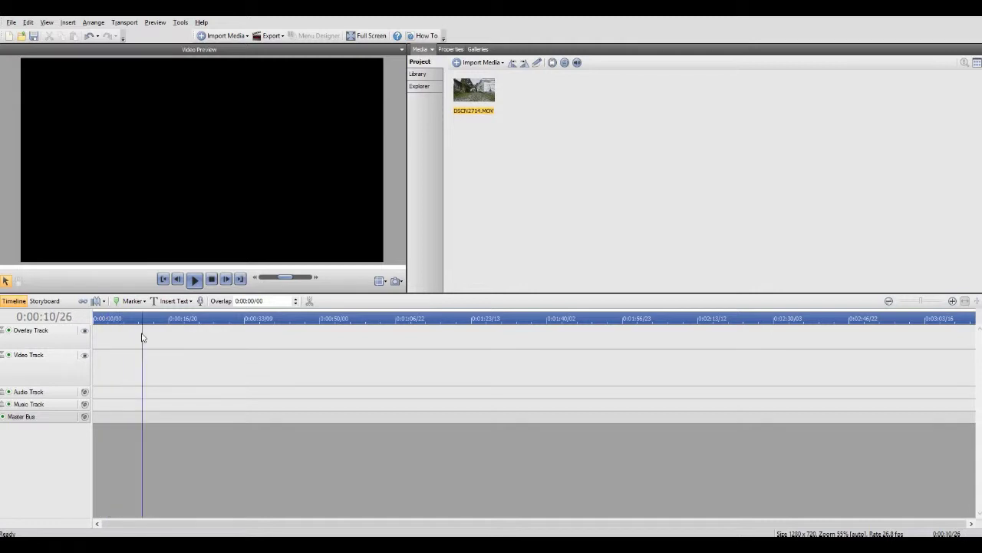
pyautogui.moveTo(136, 319); pyautogui.dragTo(124, 328)
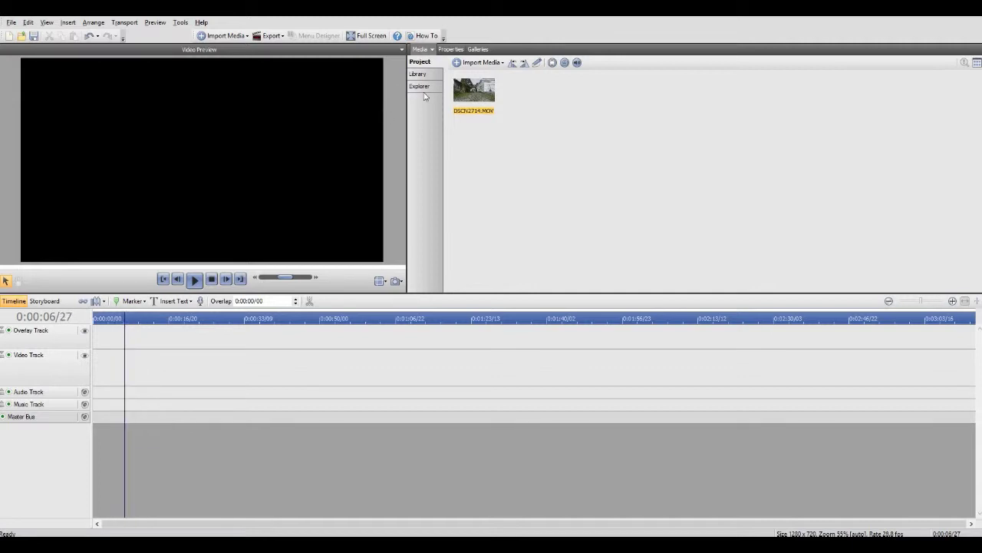
pyautogui.moveTo(126, 320); pyautogui.dragTo(121, 317)
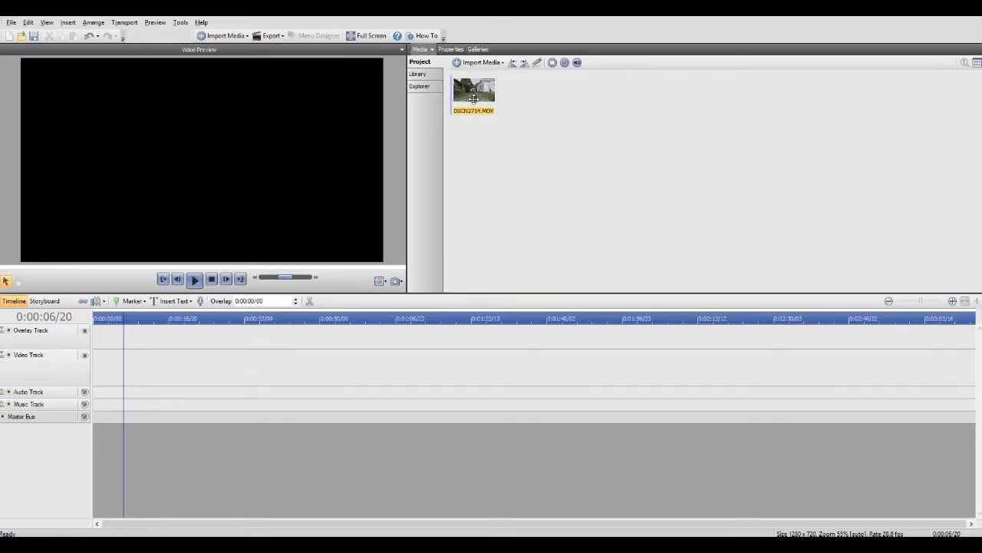
# Step: Add DSCN2714.MOV to the start of the Video Track and delete its separate audio clip
pyautogui.moveTo(474, 96); pyautogui.dragTo(76, 392)
pyautogui.click(471, 314)
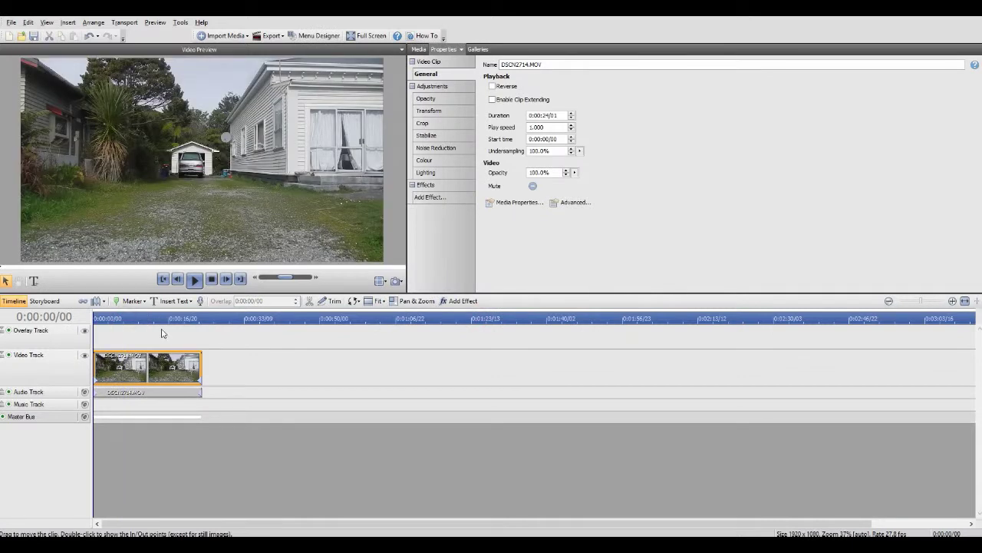
pyautogui.click(122, 393)
pyautogui.press('Delete')
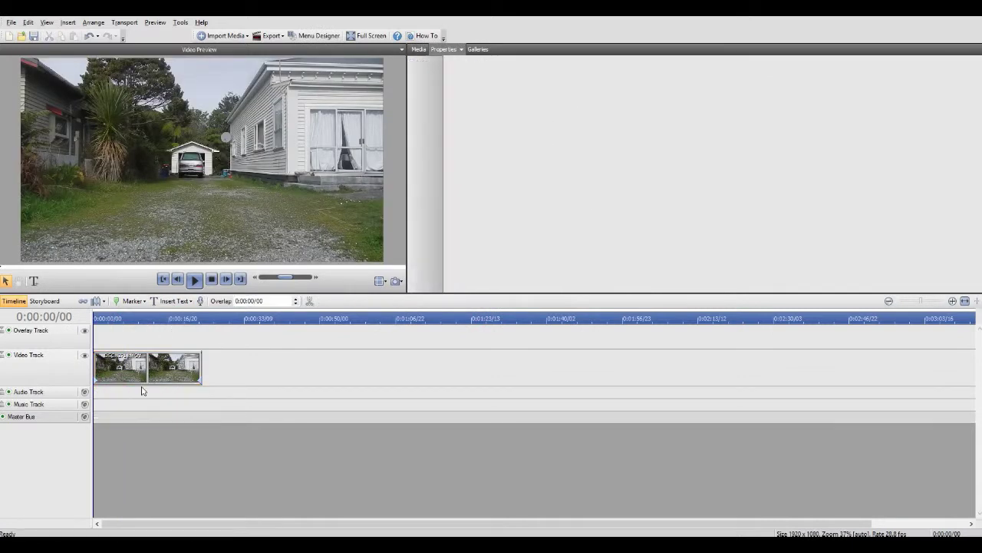
# Step: Play the clip from the start and pause where the person reaches the garage, going back to about 0:00:10/22
pyautogui.click(196, 280)
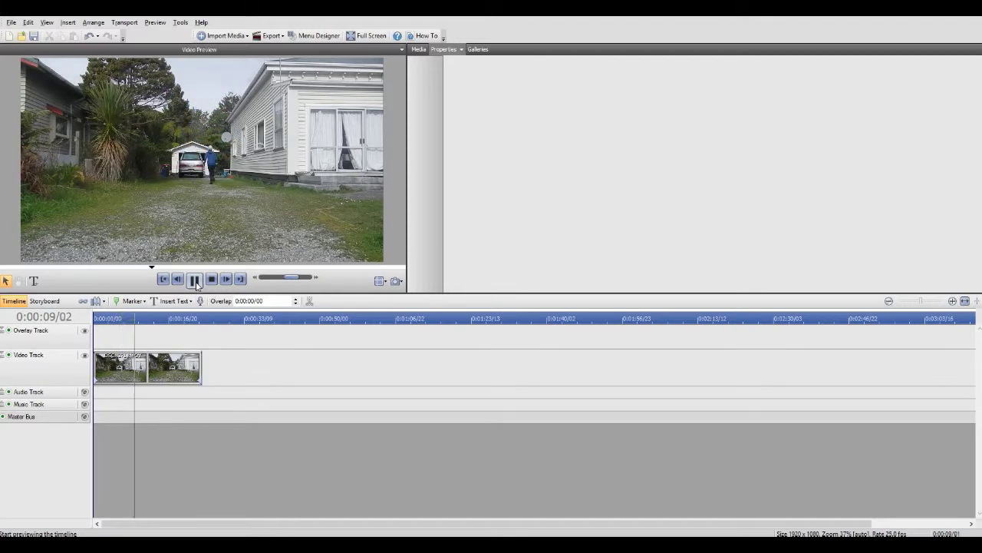
pyautogui.click(195, 280)
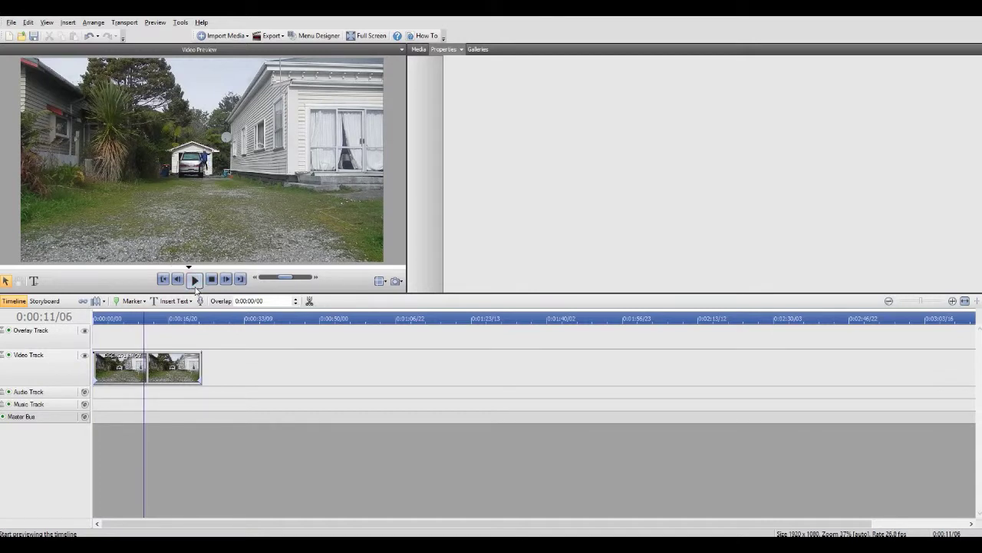
pyautogui.press('Left')
pyautogui.press('Left')
pyautogui.press('Left')
pyautogui.press('Left')
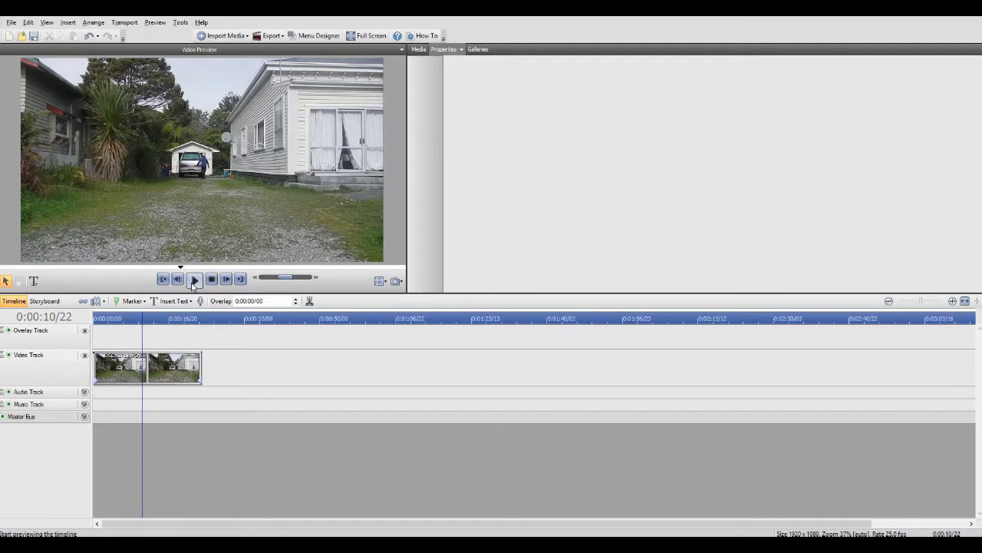
# Step: Split the clip at about 0:00:09/09, delete the part before it, and move the remaining part to the timeline's start
pyautogui.click(163, 364)
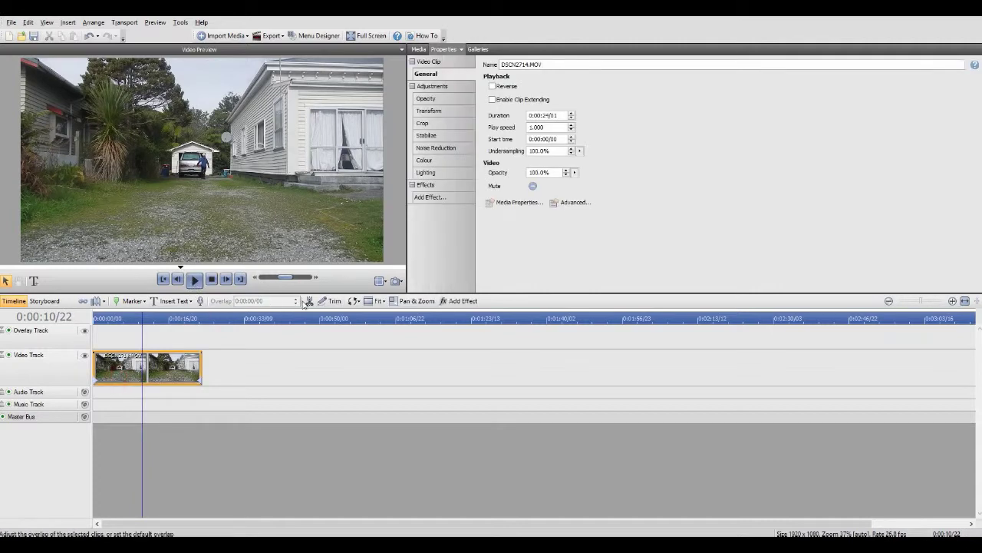
pyautogui.press('Left')
pyautogui.press('Left')
pyautogui.press('Left')
pyautogui.press('Left')
pyautogui.press('Left')
pyautogui.press('Left')
pyautogui.press('Left')
pyautogui.press('Left')
pyautogui.press('Left')
pyautogui.press('Left')
pyautogui.press('Left')
pyautogui.press('Left')
pyautogui.press('Left')
pyautogui.press('Left')
pyautogui.press('Left')
pyautogui.press('Left')
pyautogui.press('Left')
pyautogui.press('Left')
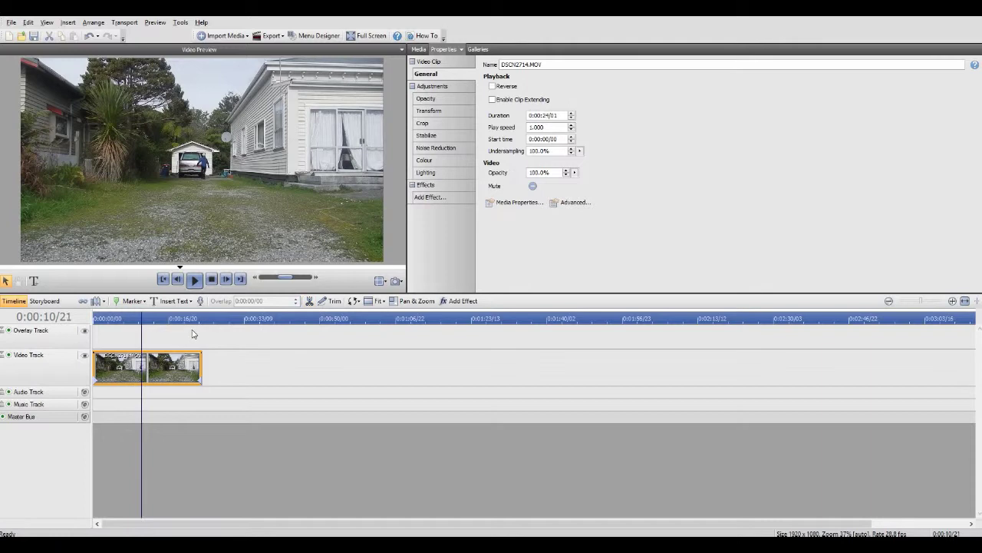
pyautogui.press('Left')
pyautogui.press('Left')
pyautogui.press('Left')
pyautogui.press('Left')
pyautogui.press('Left')
pyautogui.press('Left')
pyautogui.press('Left')
pyautogui.press('Left')
pyautogui.press('Left')
pyautogui.press('Left')
pyautogui.press('Left')
pyautogui.press('Left')
pyautogui.press('Left')
pyautogui.press('Left')
pyautogui.press('Left')
pyautogui.press('Left')
pyautogui.press('Left')
pyautogui.press('Left')
pyautogui.press('Left')
pyautogui.press('Left')
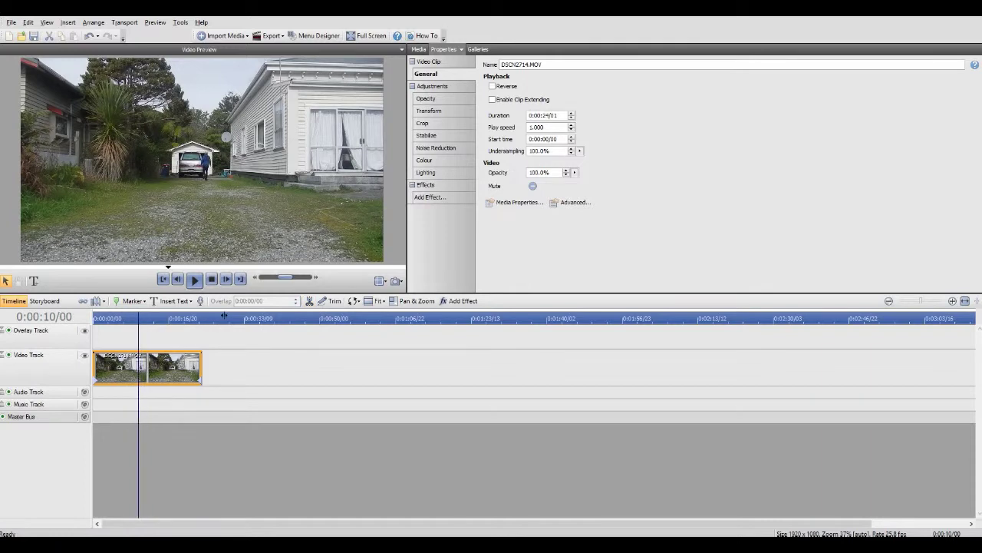
pyautogui.click(310, 302)
pyautogui.click(116, 361)
pyautogui.press('Delete')
pyautogui.moveTo(158, 362); pyautogui.dragTo(107, 362)
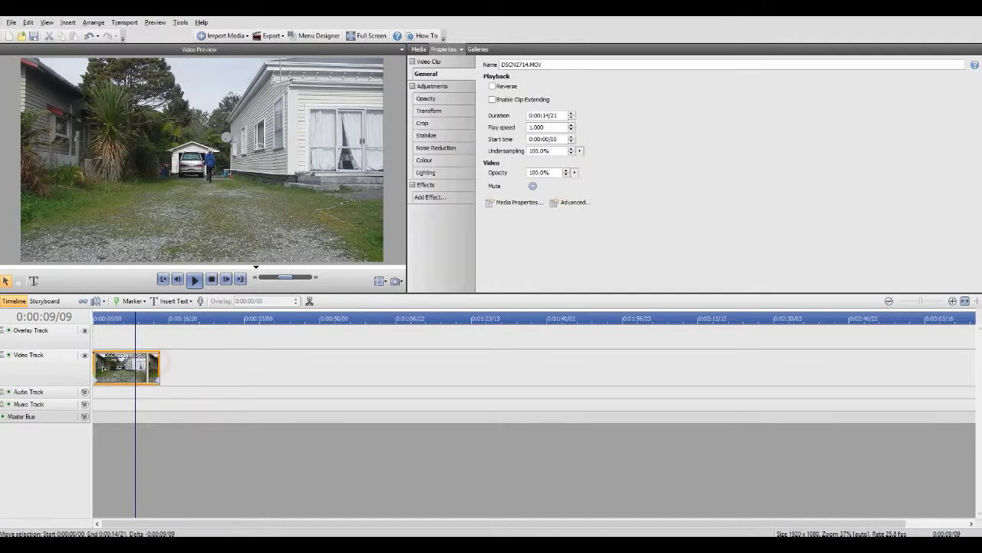
# Step: Play the trimmed clip from its beginning and pause at about 0:00:02/01, where the person is at the garage
pyautogui.moveTo(103, 319); pyautogui.dragTo(79, 324)
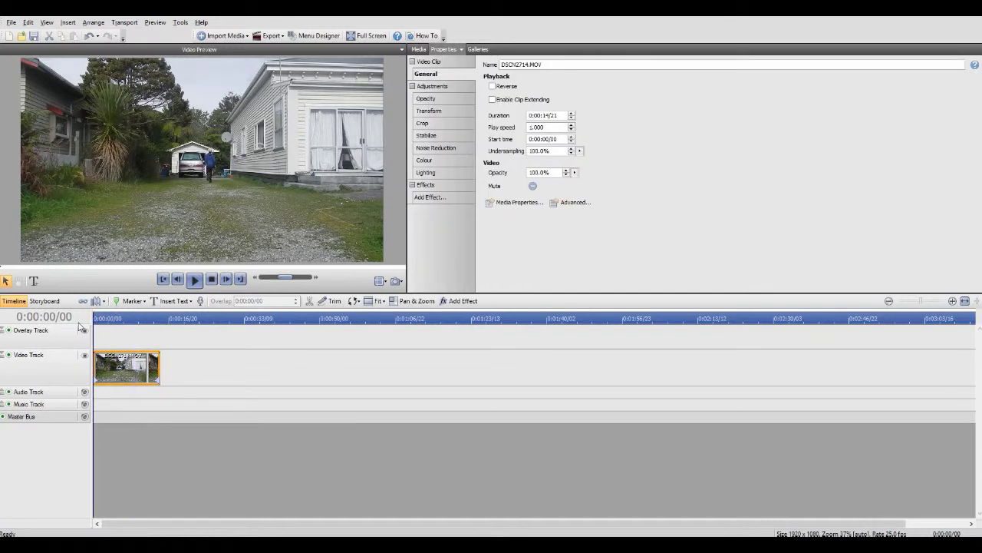
pyautogui.click(196, 282)
pyautogui.click(194, 282)
pyautogui.click(163, 280)
pyautogui.click(189, 282)
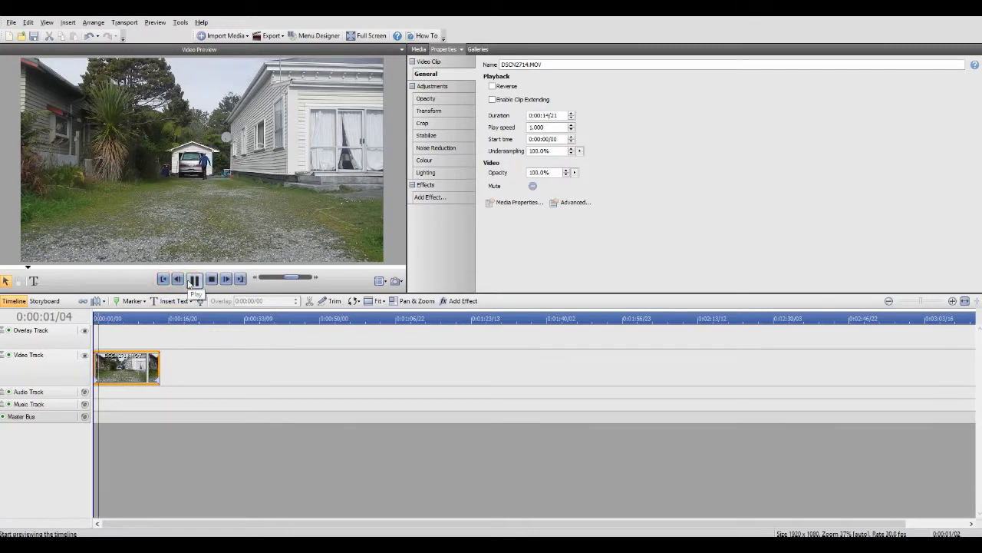
pyautogui.click(162, 280)
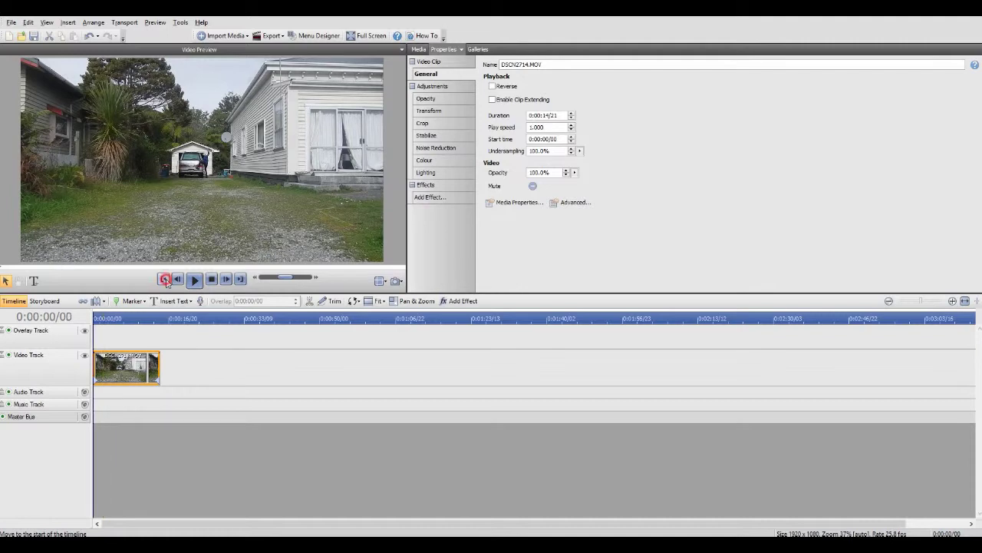
pyautogui.click(192, 282)
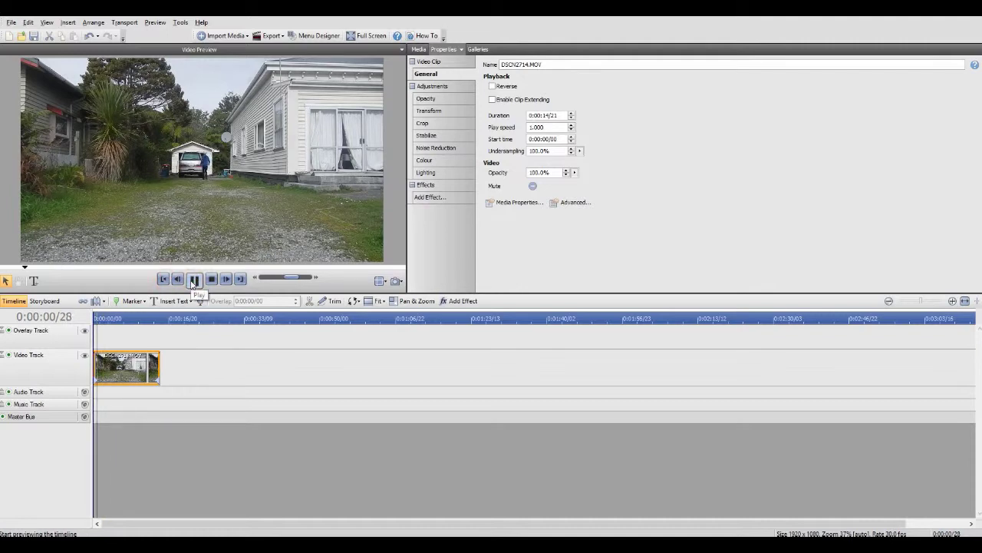
pyautogui.click(192, 282)
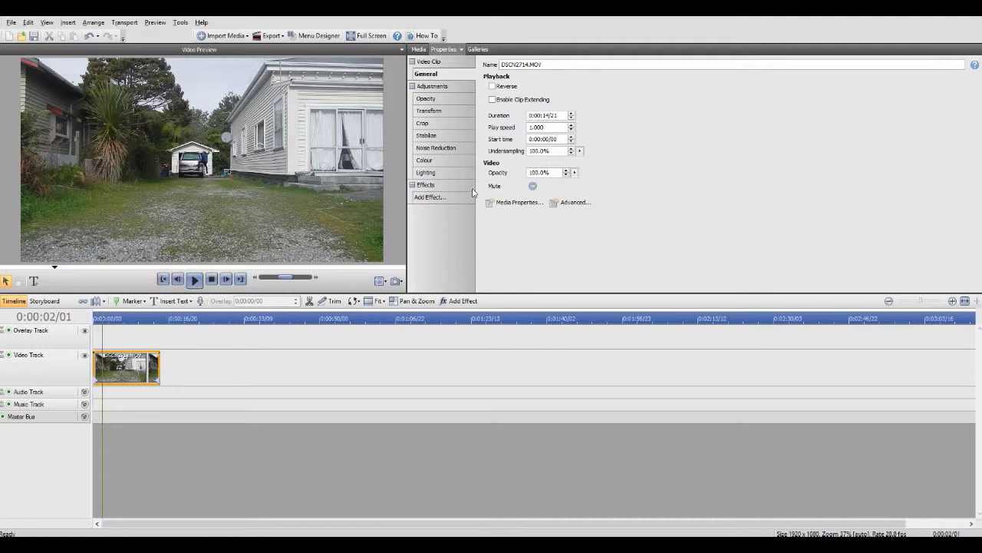
# Step: Save the frame at 0:00:01/29 as ragdoll.png with Add to Media Pane on, and split the clip at that frame
pyautogui.moveTo(103, 321); pyautogui.dragTo(99, 321)
pyautogui.press('Left')
pyautogui.press('Left')
pyautogui.press('Left')
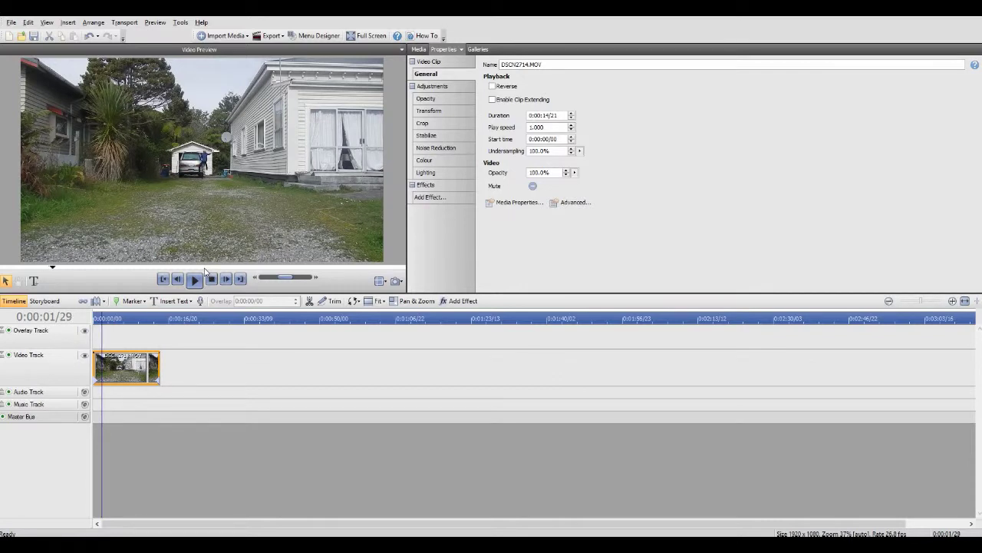
pyautogui.click(155, 22)
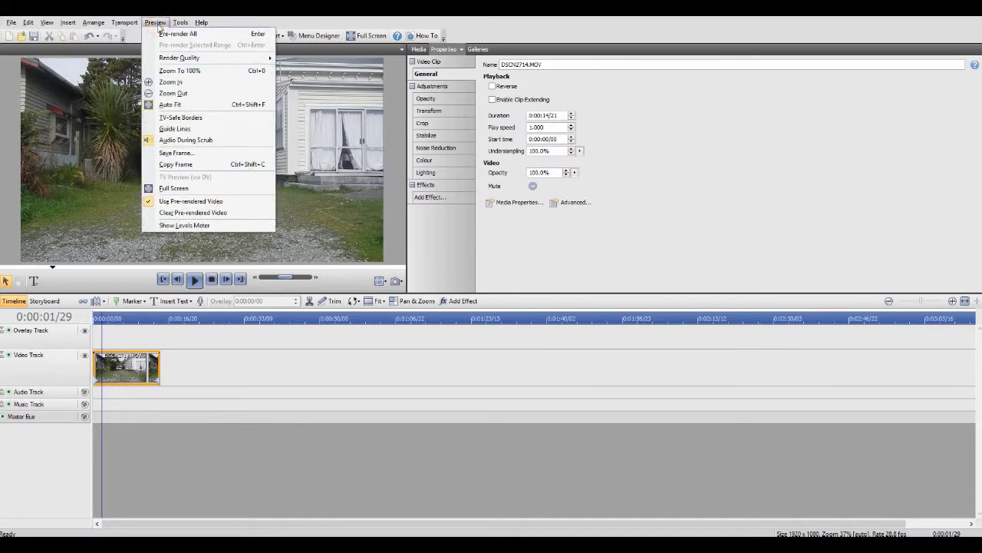
pyautogui.click(175, 153)
pyautogui.moveTo(553, 263); pyautogui.dragTo(531, 265)
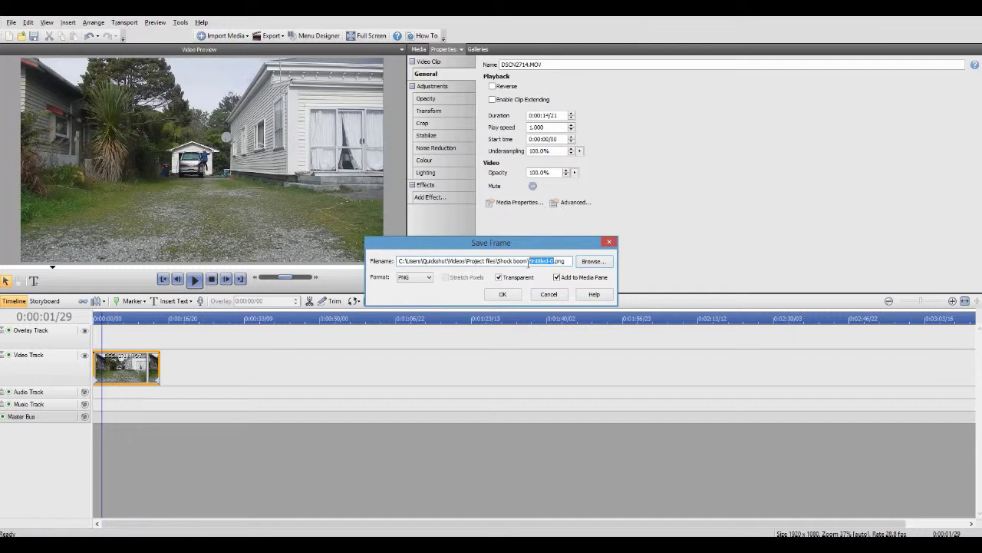
pyautogui.write('ragdoll')
pyautogui.click(504, 295)
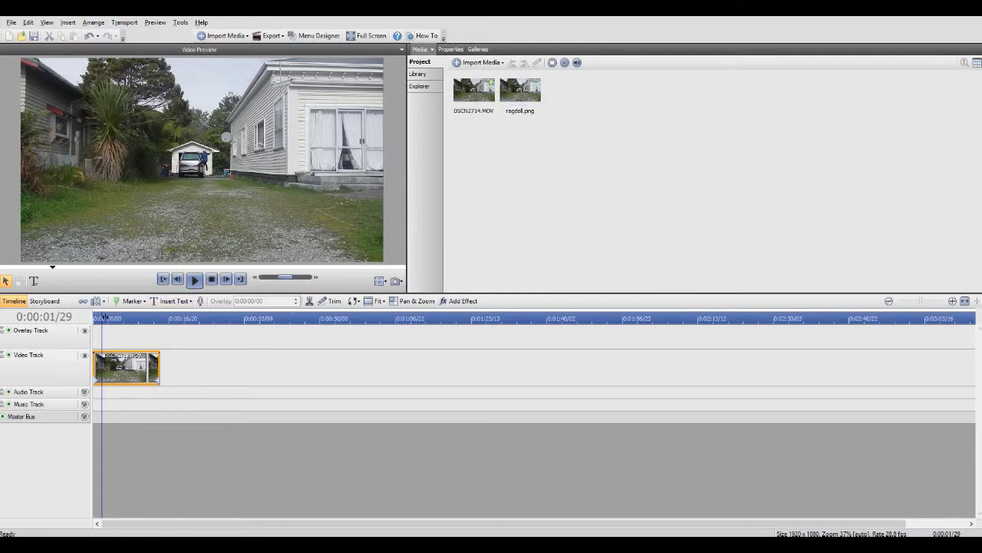
pyautogui.click(310, 301)
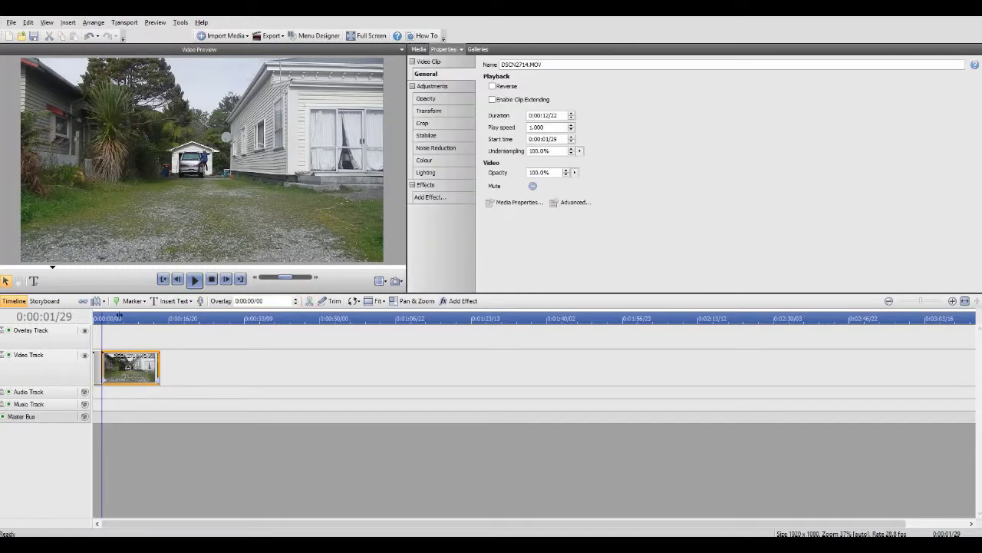
# Step: Save the frame at 0:00:13/01 showing the driveway without the person as blankframe.png
pyautogui.moveTo(102, 319); pyautogui.dragTo(151, 318)
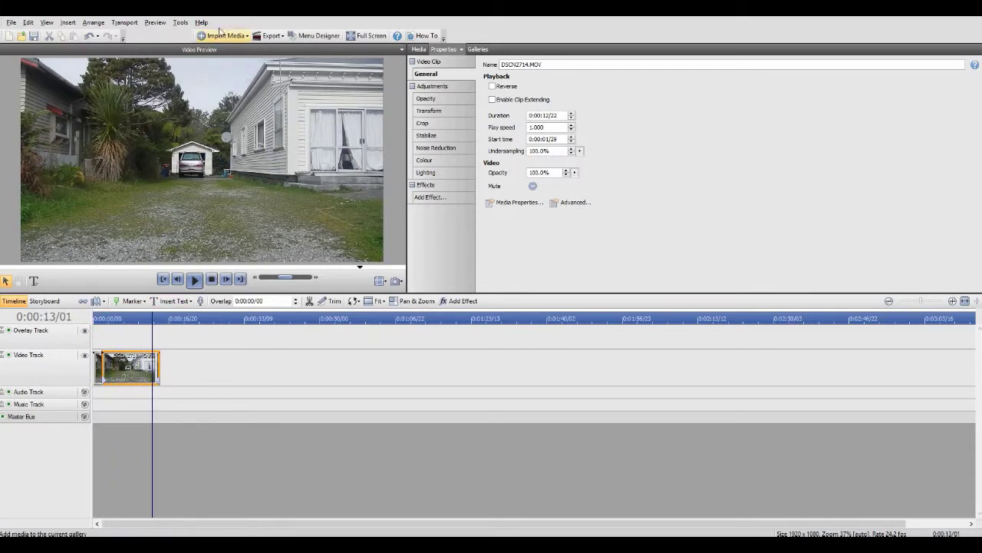
pyautogui.click(156, 23)
pyautogui.click(203, 162)
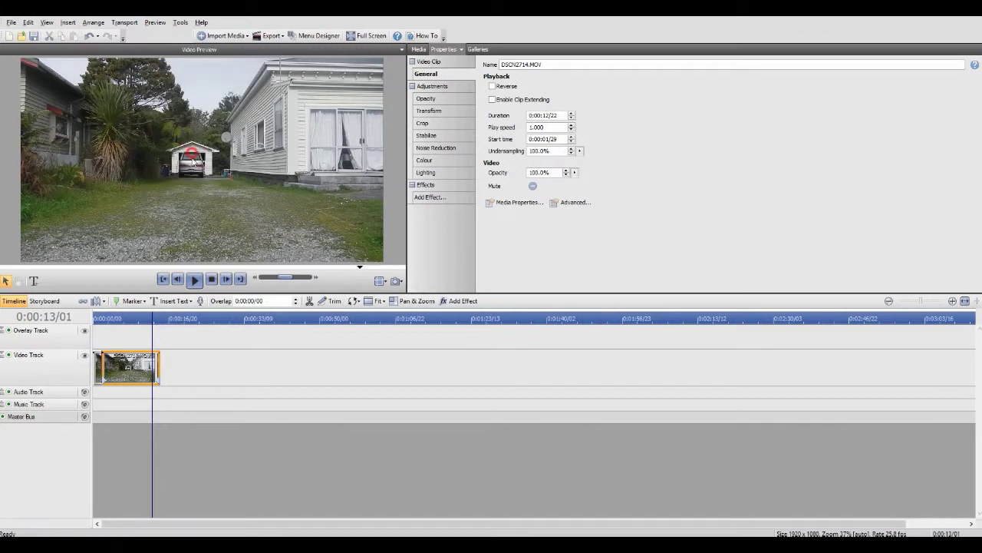
pyautogui.moveTo(552, 261); pyautogui.dragTo(530, 265)
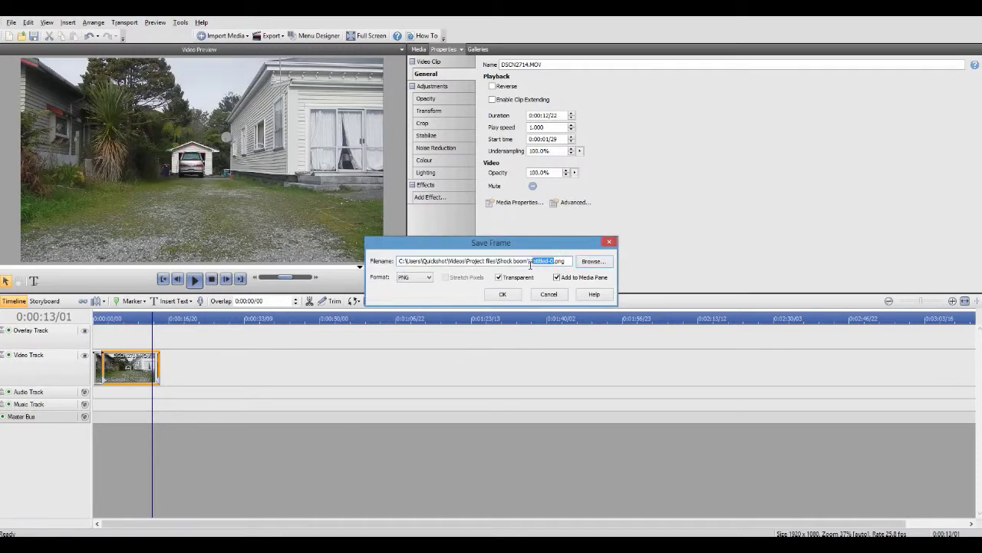
pyautogui.write('p')
pyautogui.click(505, 294)
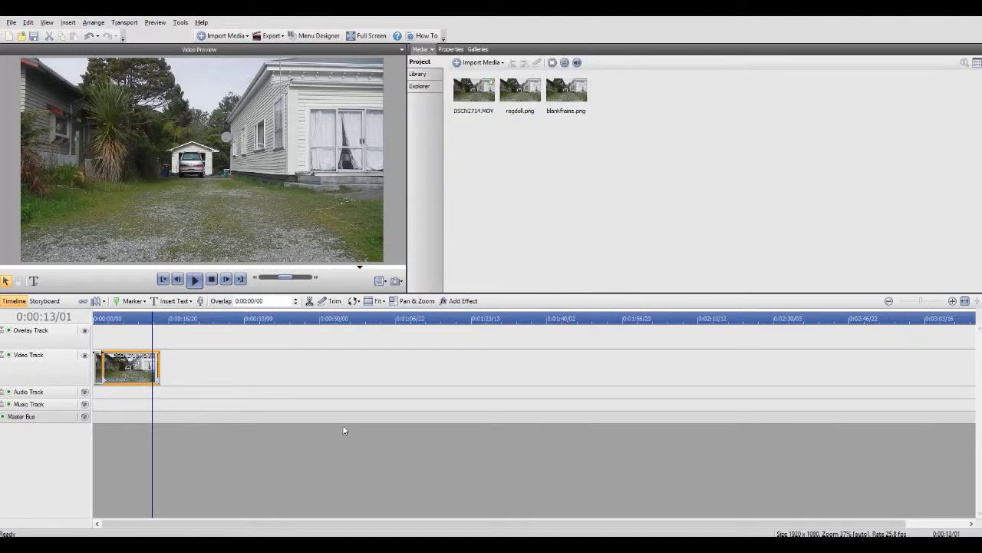
# Step: Delete the clip part after the split, place blankframe.png directly after the remaining part on the Video Track, and preview the result
pyautogui.press('Delete')
pyautogui.moveTo(109, 320); pyautogui.dragTo(93, 320)
pyautogui.click(196, 281)
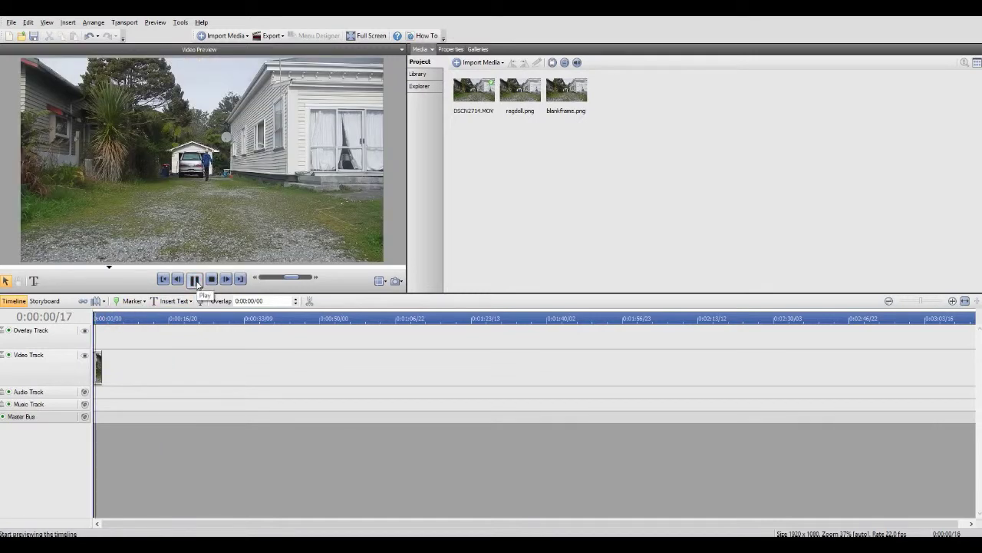
pyautogui.click(195, 280)
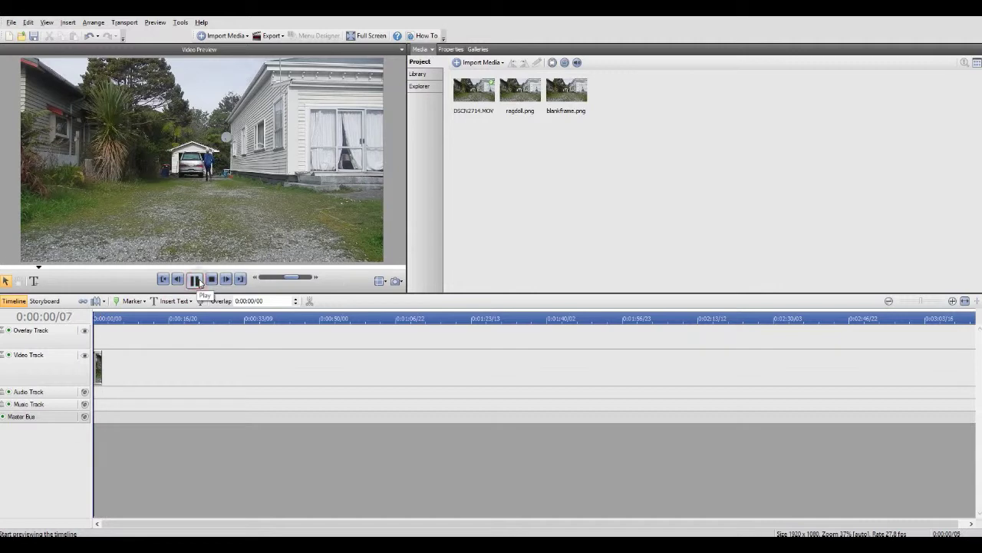
pyautogui.moveTo(576, 90); pyautogui.dragTo(104, 360)
pyautogui.click(195, 280)
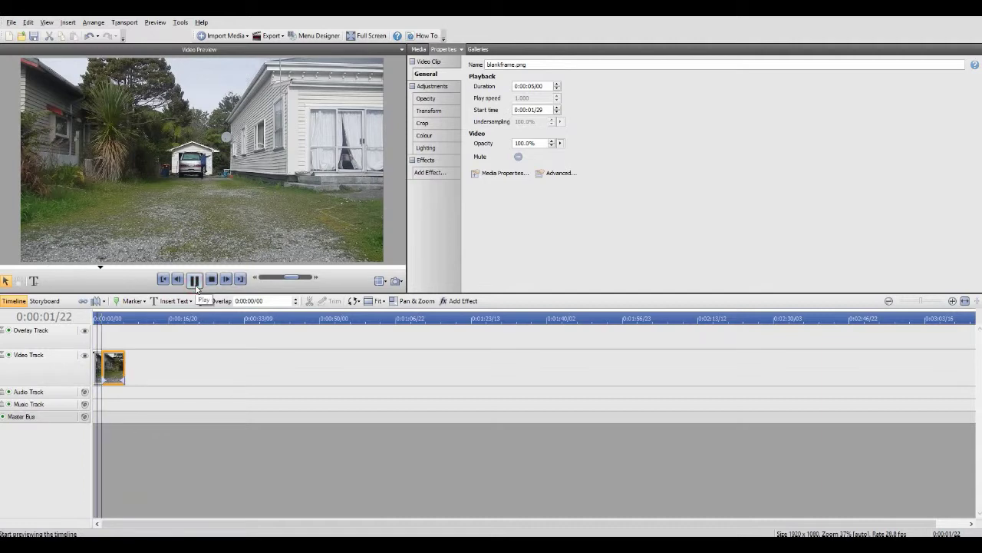
pyautogui.click(195, 281)
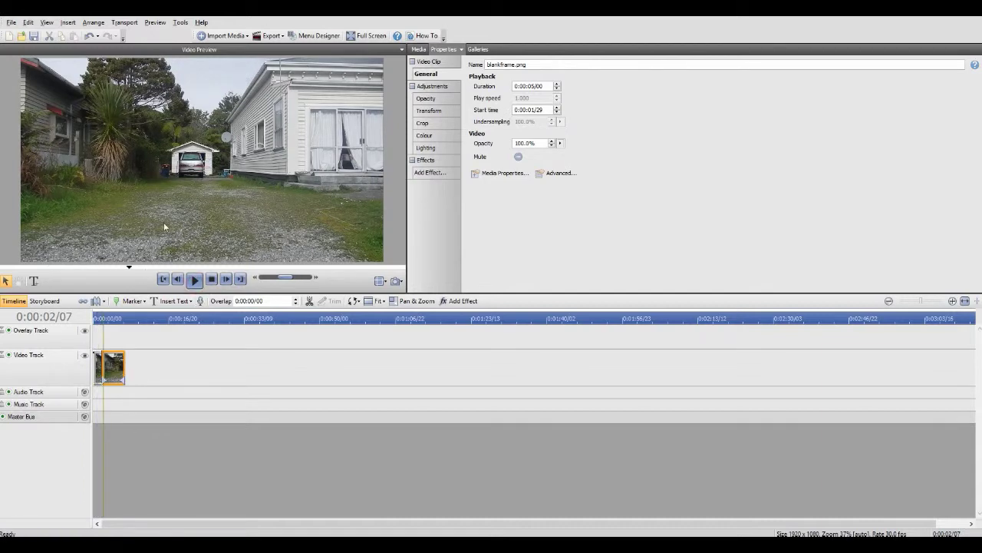
# Step: Play the short clip again, pick out ragdoll.png in the project media, and examine the frames around 0:00:01/21
pyautogui.click(95, 319)
pyautogui.click(195, 280)
pyautogui.click(195, 280)
pyautogui.click(419, 49)
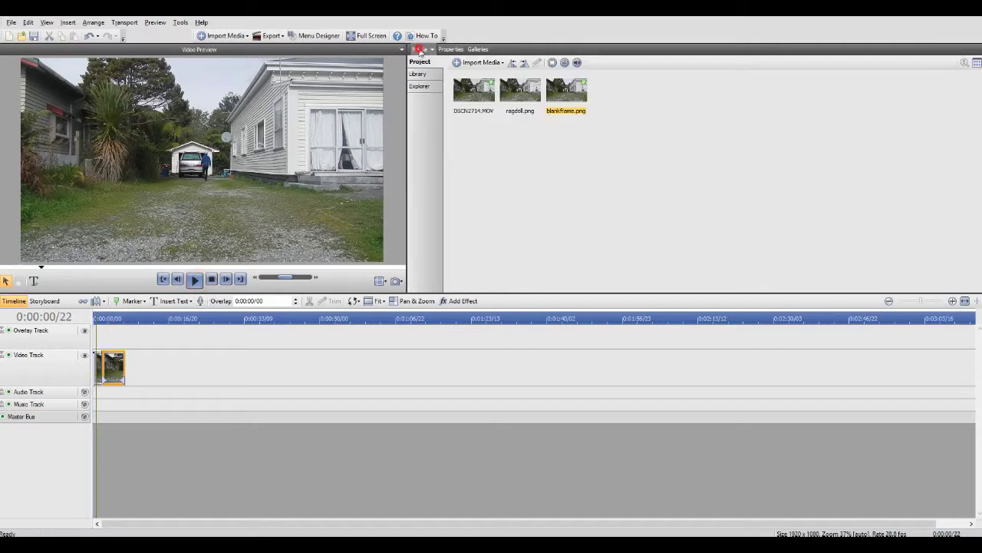
pyautogui.click(531, 104)
pyautogui.click(98, 322)
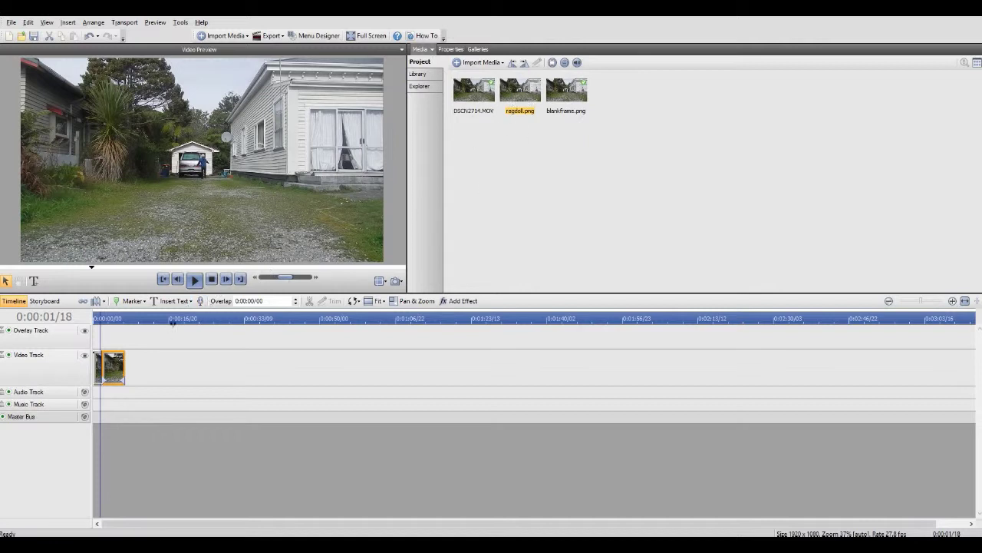
pyautogui.click(101, 318)
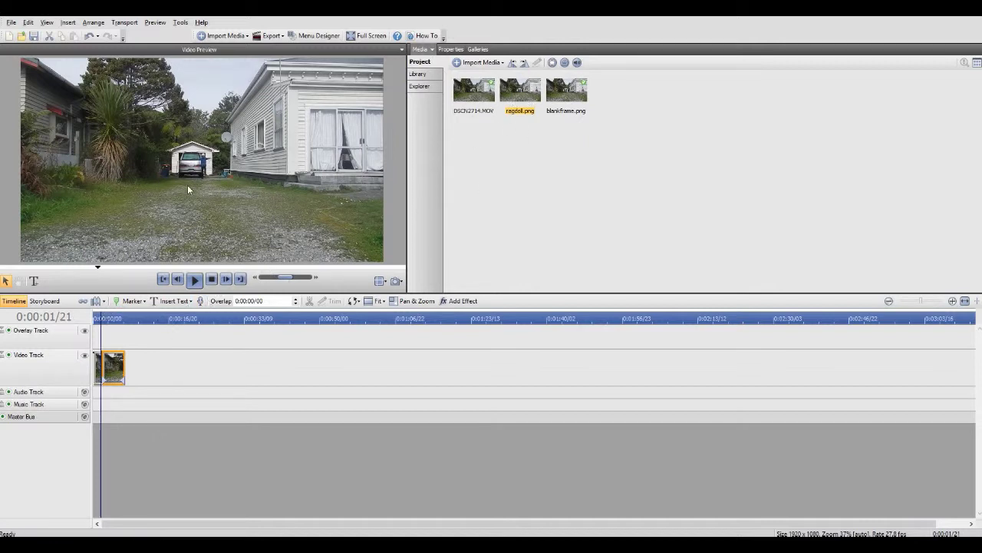
pyautogui.scroll(1, 187, 184)
pyautogui.moveTo(214, 161); pyautogui.dragTo(246, 164)
pyautogui.scroll(5, 274, 167)
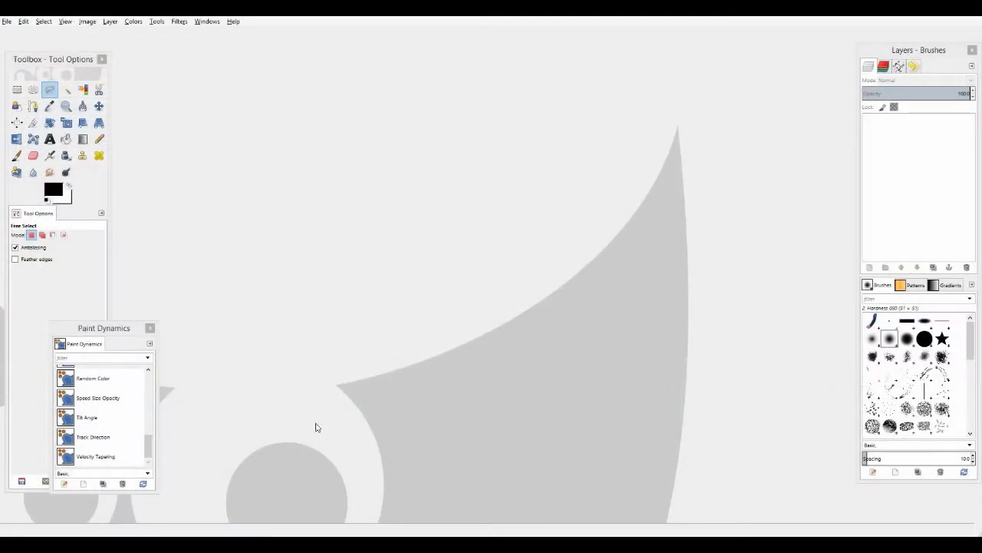
# Step: Open ragdoll.png from the Shock boom folder as an image for editing
pyautogui.moveTo(121, 536)
pyautogui.click(83, 507)
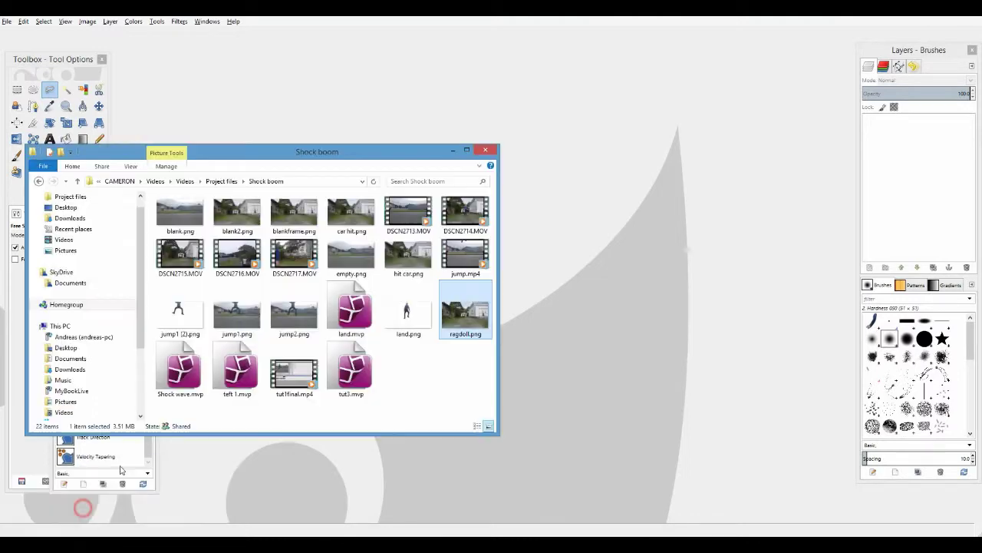
pyautogui.moveTo(464, 318); pyautogui.dragTo(573, 202)
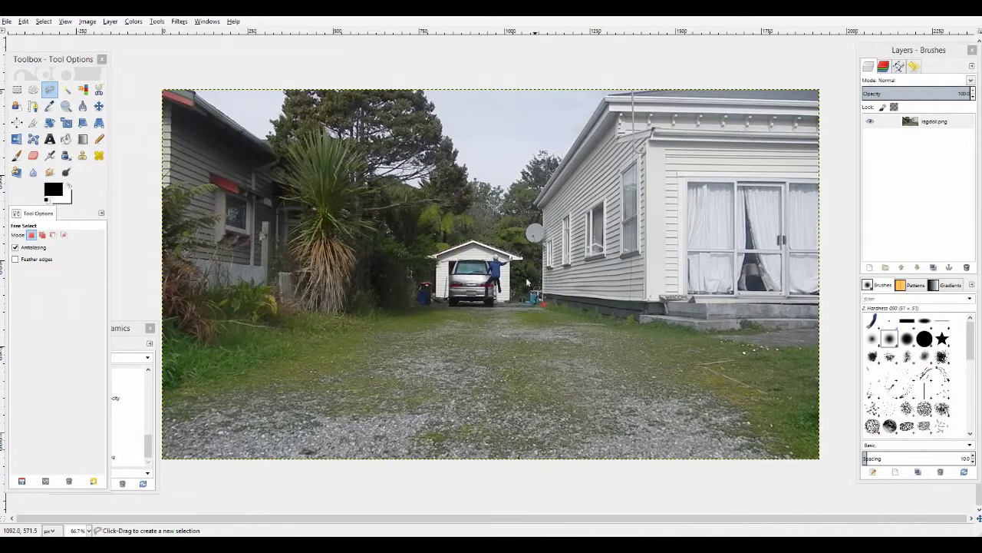
# Step: Outline the person's arm that rests on the van, from shoulder to hand, as a closed Free Select selection
pyautogui.keyDown('ctrl'); pyautogui.scroll(6, 460, 275); pyautogui.keyUp('ctrl')
pyautogui.keyDown('ctrl'); pyautogui.scroll(-2, 449, 281); pyautogui.keyUp('ctrl')
pyautogui.keyDown('ctrl'); pyautogui.scroll(2, 399, 367); pyautogui.keyUp('ctrl')
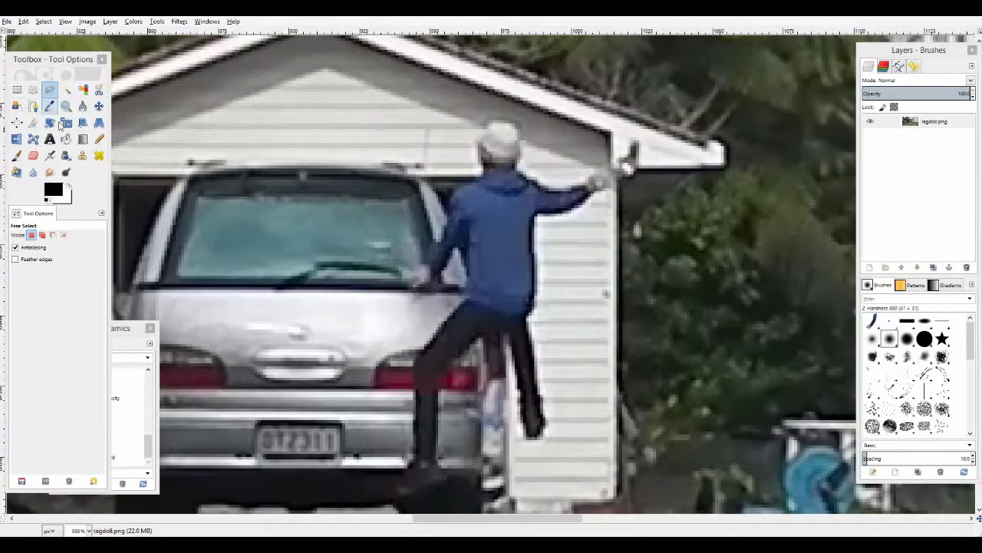
pyautogui.keyDown('ctrl'); pyautogui.scroll(-7, 490, 247); pyautogui.keyUp('ctrl')
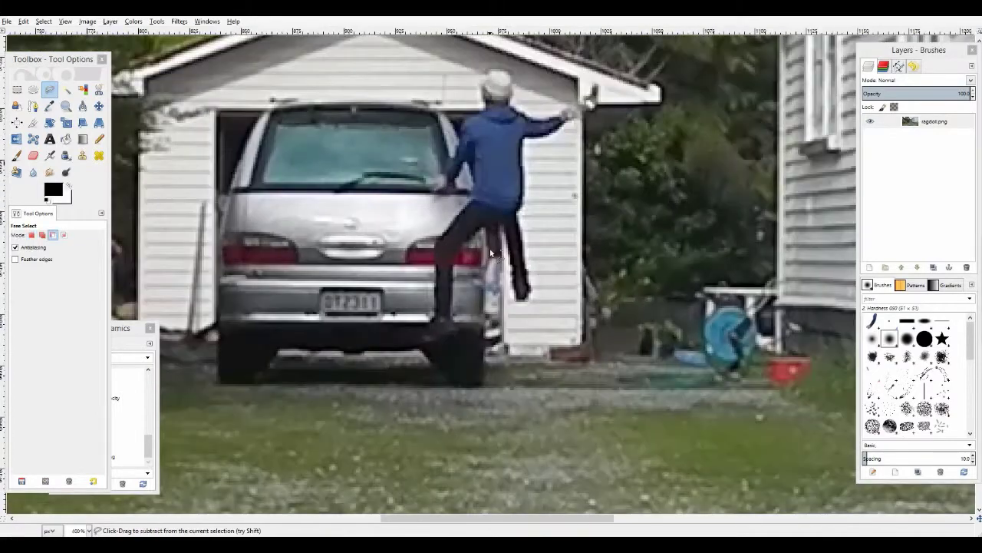
pyautogui.keyDown('ctrl'); pyautogui.scroll(7, 495, 273); pyautogui.keyUp('ctrl')
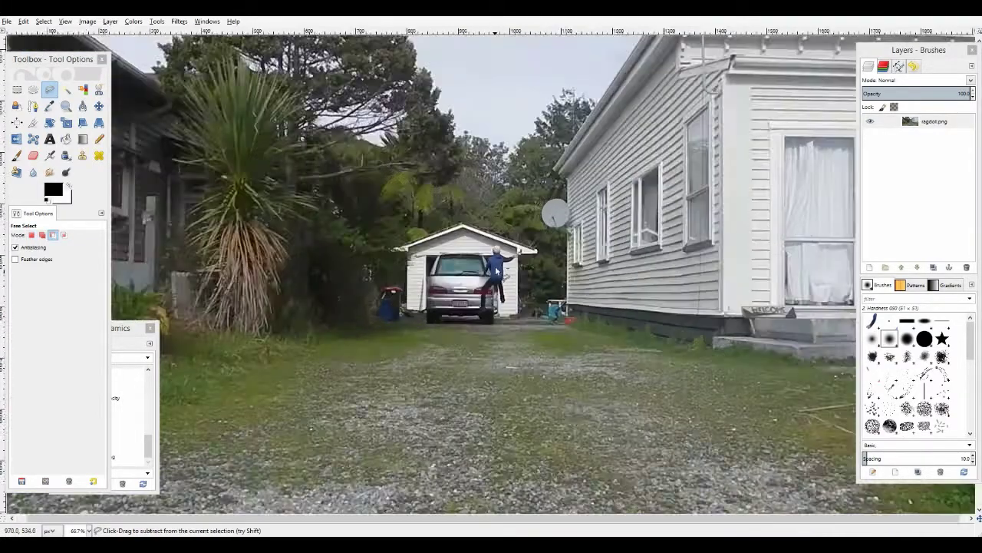
pyautogui.keyDown('ctrl'); pyautogui.scroll(-4, 438, 228); pyautogui.keyUp('ctrl')
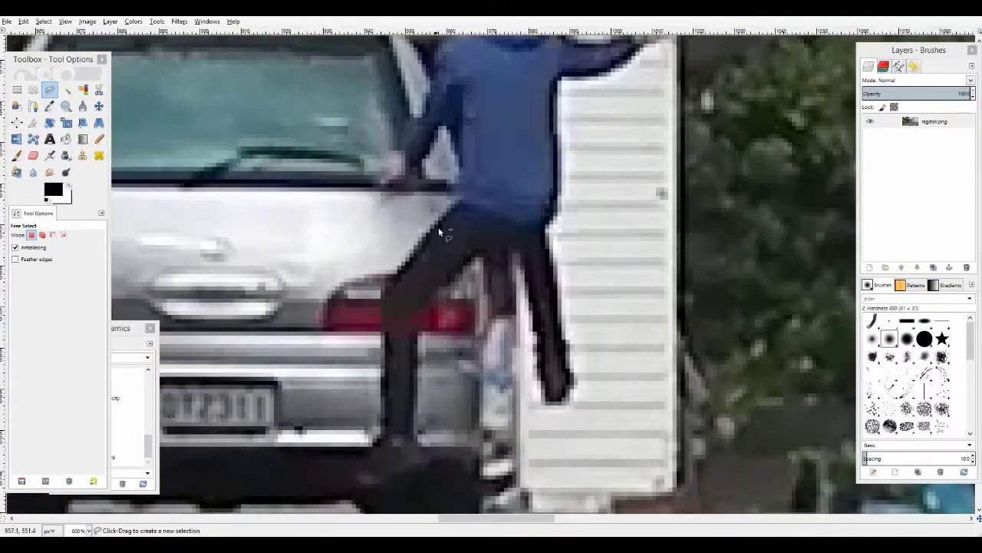
pyautogui.keyDown('ctrl'); pyautogui.scroll(3, 437, 223); pyautogui.keyUp('ctrl')
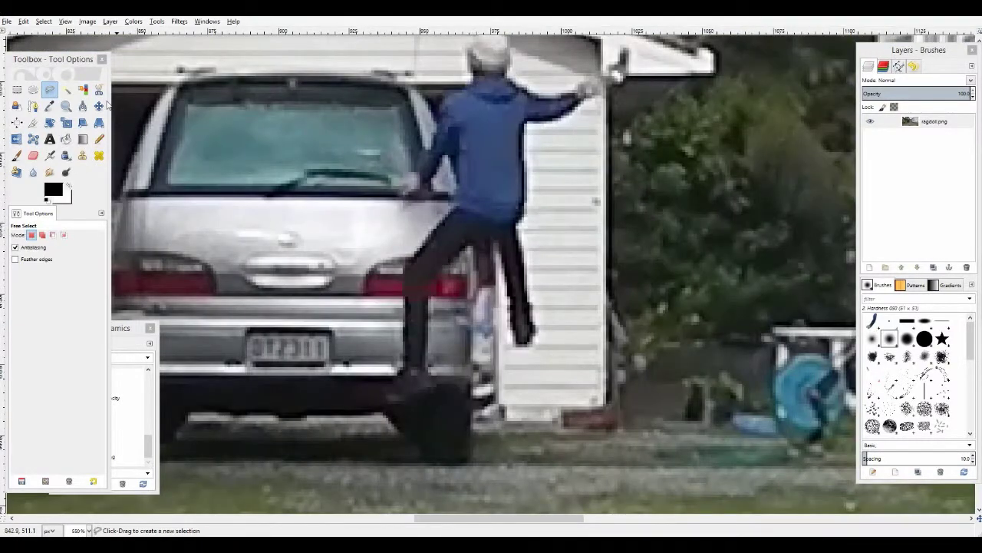
pyautogui.click(50, 90)
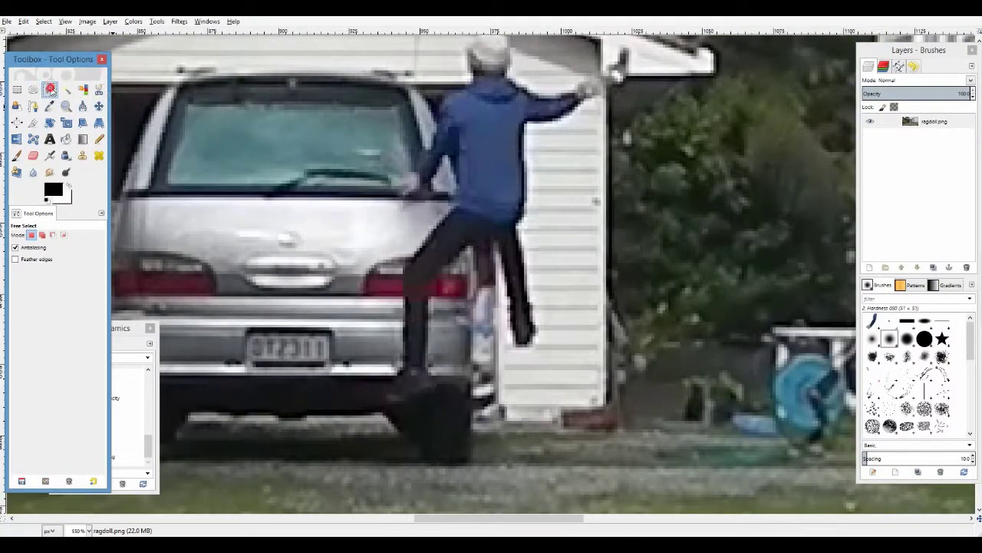
pyautogui.scroll(3, 482, 96)
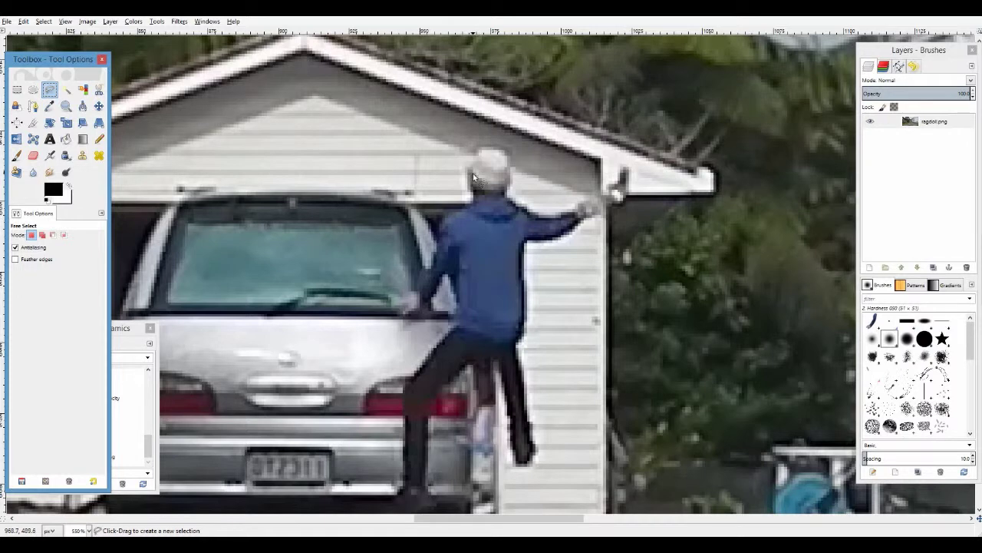
pyautogui.scroll(-3, 473, 173)
pyautogui.click(460, 93)
pyautogui.click(443, 94)
pyautogui.click(436, 128)
pyautogui.click(429, 148)
pyautogui.click(416, 161)
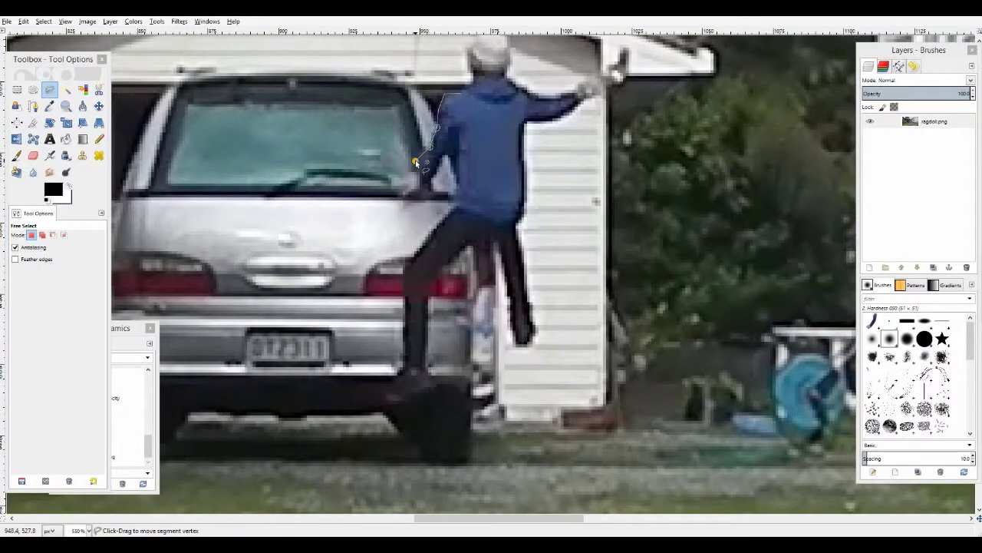
pyautogui.click(407, 175)
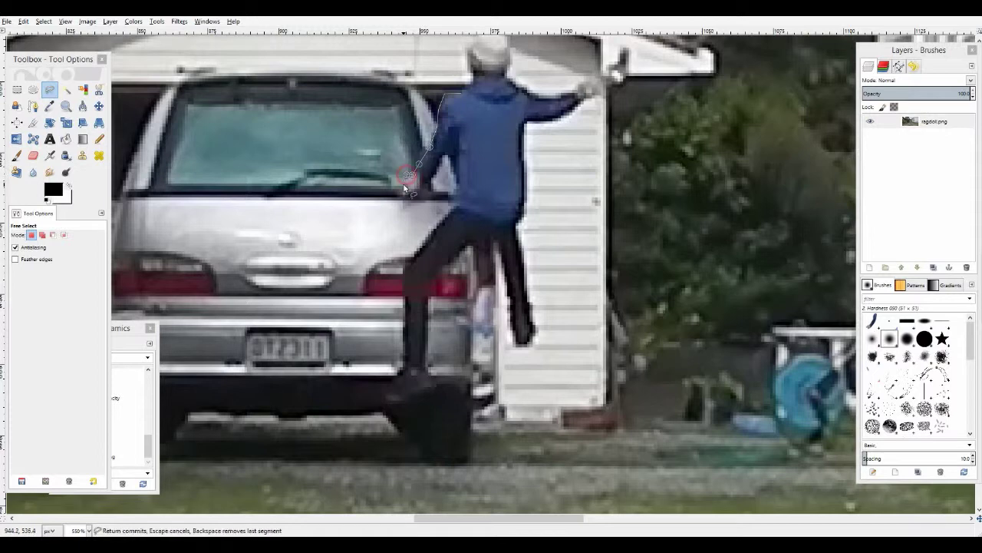
pyautogui.click(403, 190)
pyautogui.click(431, 181)
pyautogui.click(453, 146)
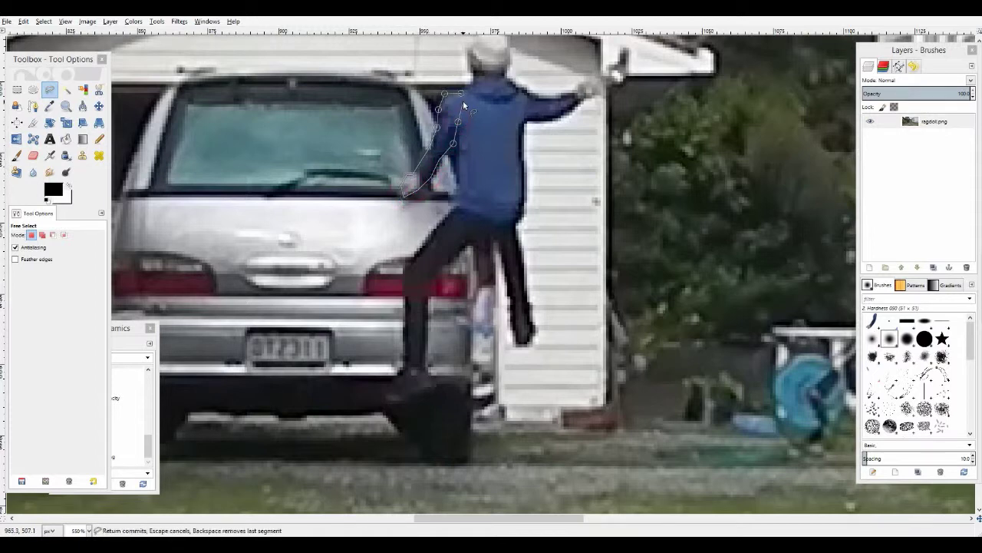
pyautogui.click(446, 94)
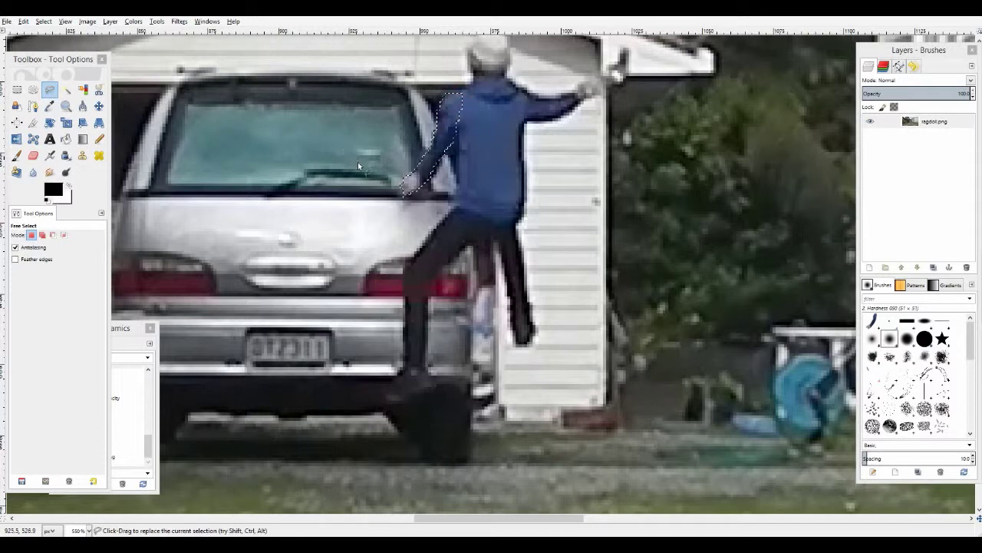
# Step: Copy the selected arm resting on the van and paste it as a new image
pyautogui.hotkey('ctrl', 'c')
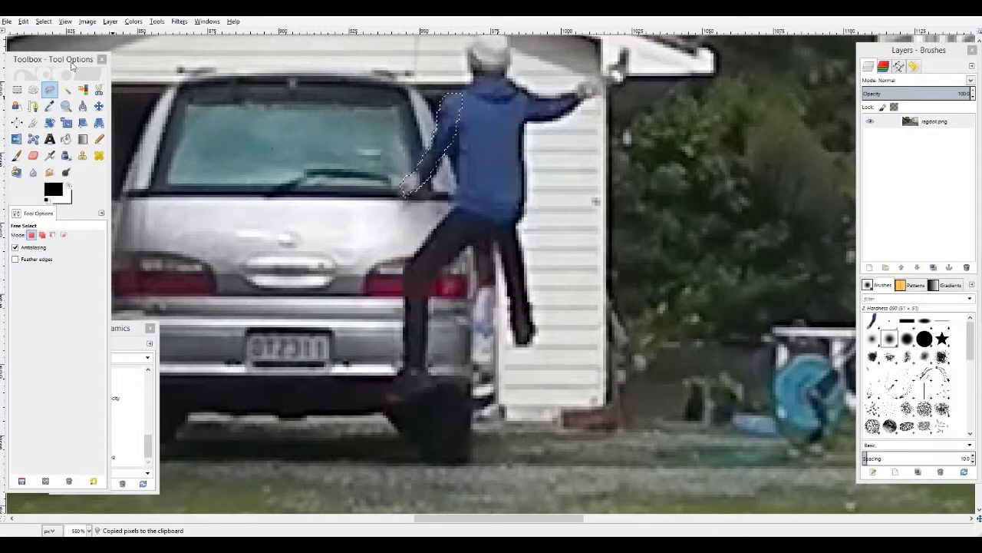
pyautogui.click(23, 20)
pyautogui.moveTo(92, 135)
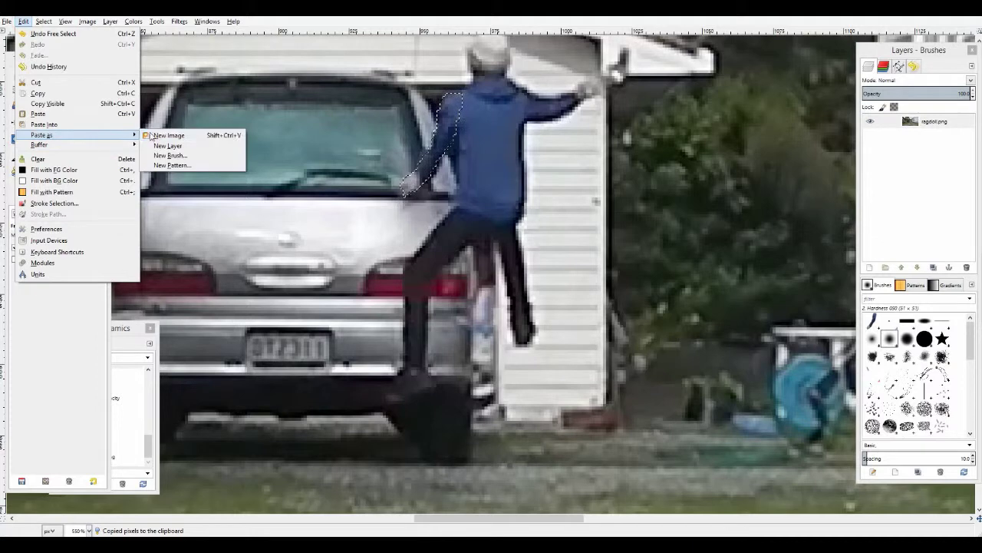
pyautogui.click(151, 136)
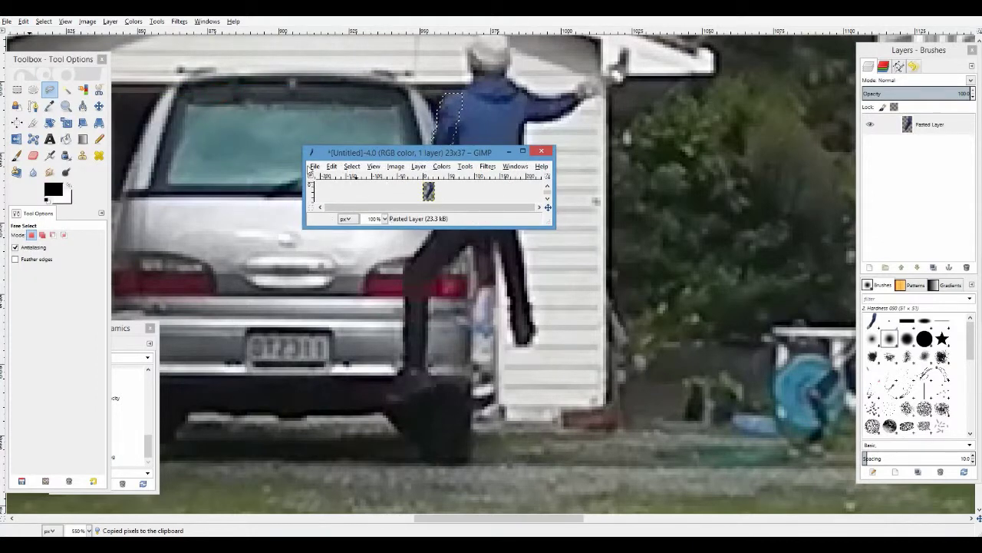
# Step: Start exporting the pasted arm under the name arm1.png into the Videos > Project files > Shock boom folder
pyautogui.click(311, 168)
pyautogui.click(355, 305)
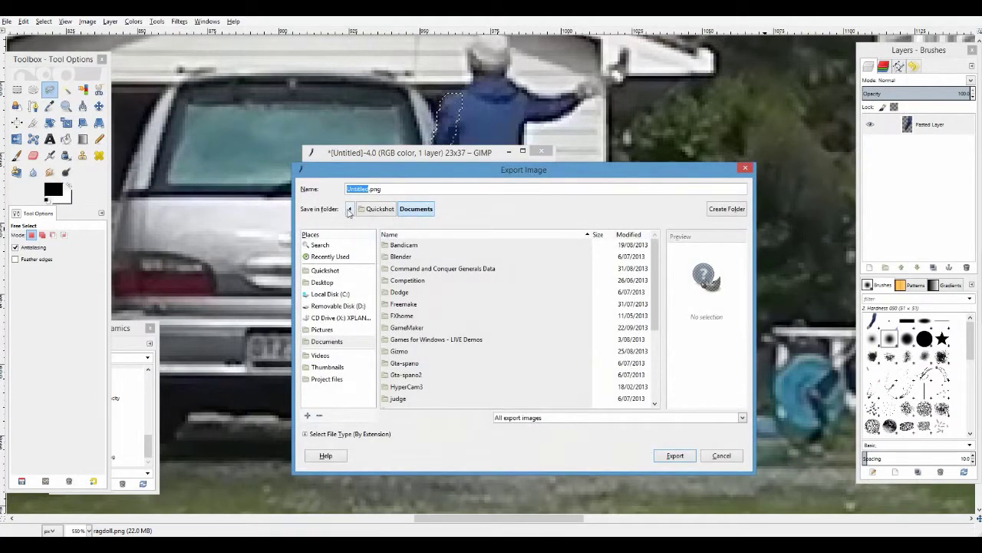
pyautogui.write('arm1')
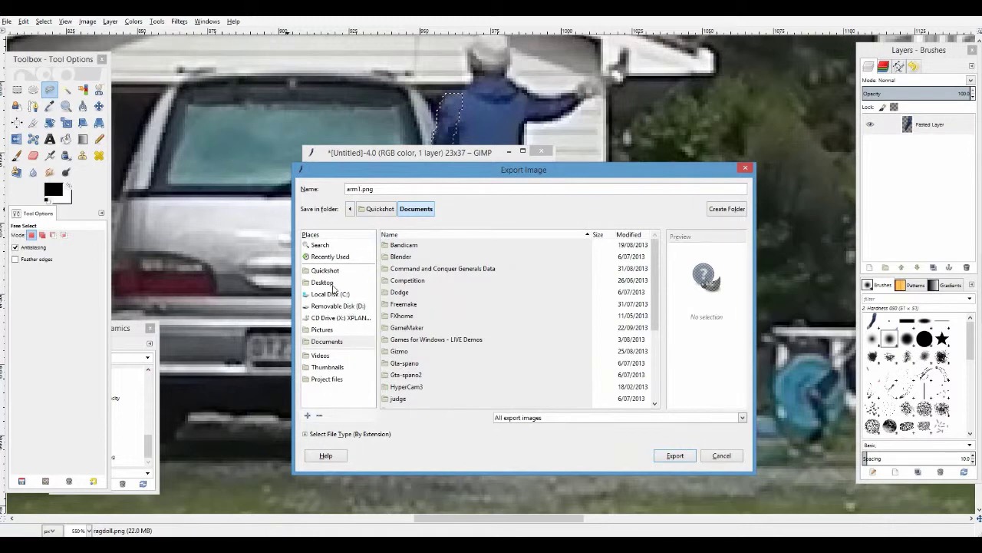
pyautogui.click(332, 283)
pyautogui.click(324, 271)
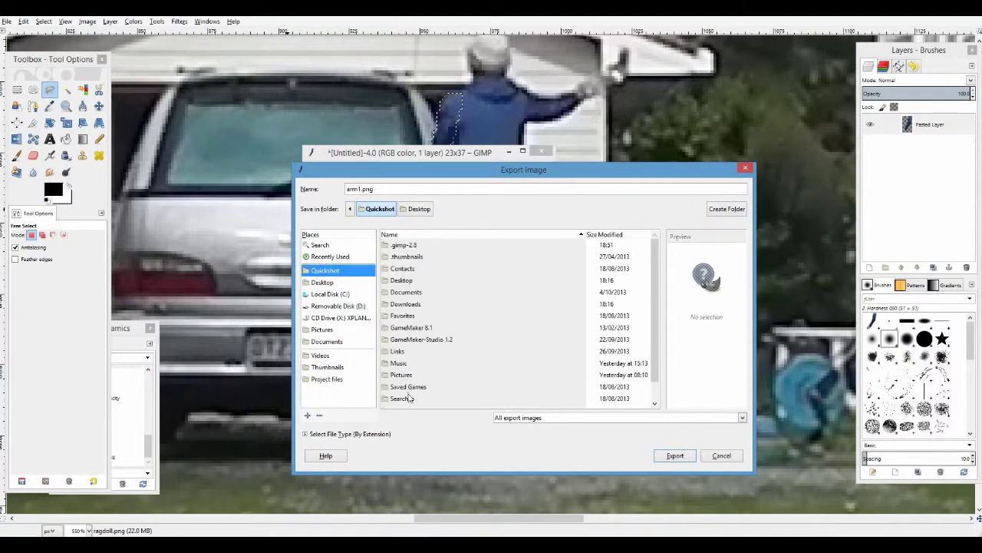
pyautogui.scroll(-1, 526, 335)
pyautogui.doubleClick(395, 402)
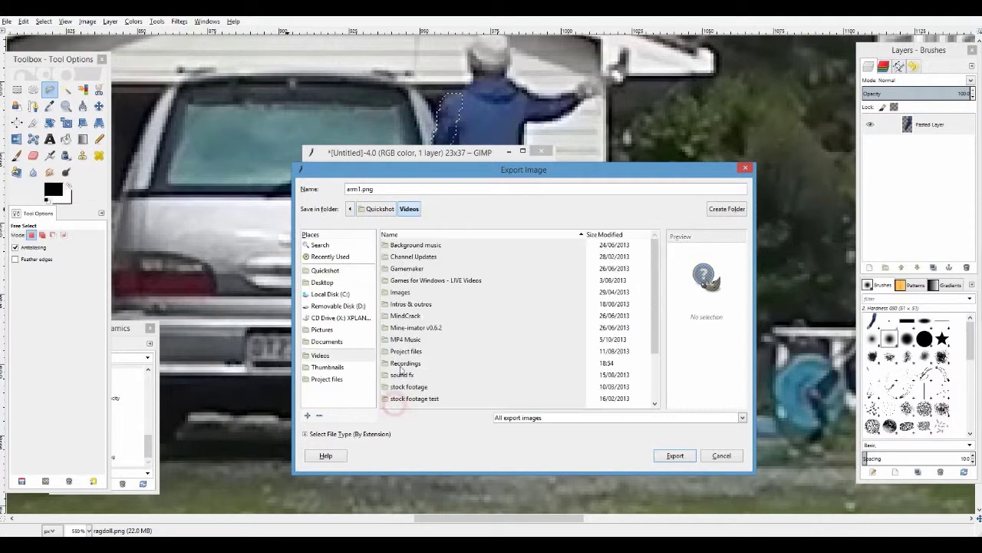
pyautogui.doubleClick(420, 352)
pyautogui.scroll(-1, 414, 363)
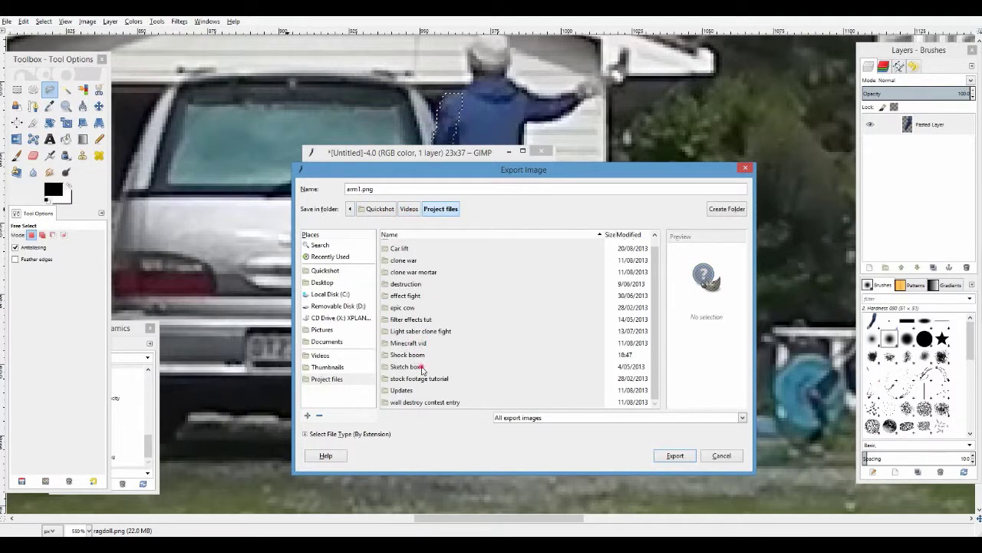
pyautogui.doubleClick(422, 355)
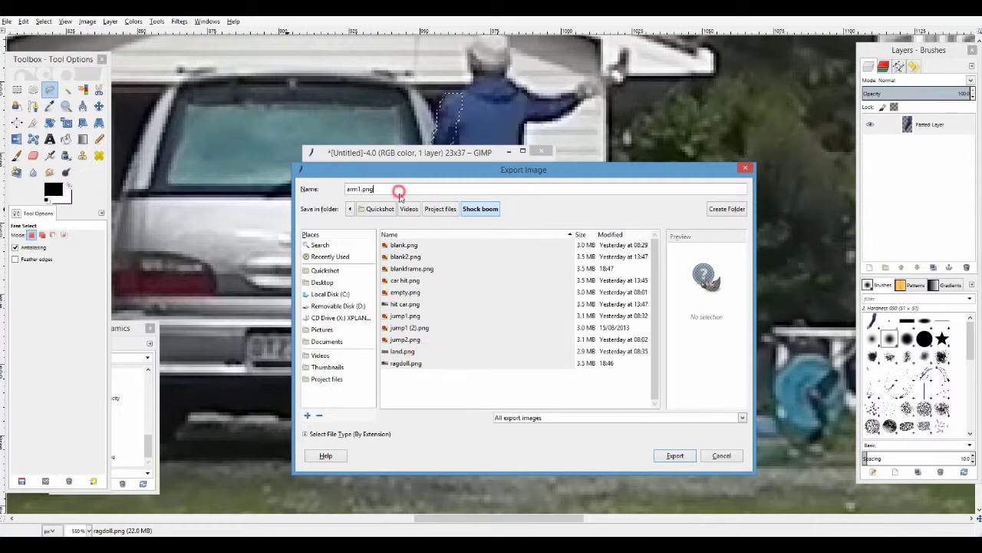
# Step: Export arm1.png with compression level 0 and close the pasted arm image without saving
pyautogui.click(675, 456)
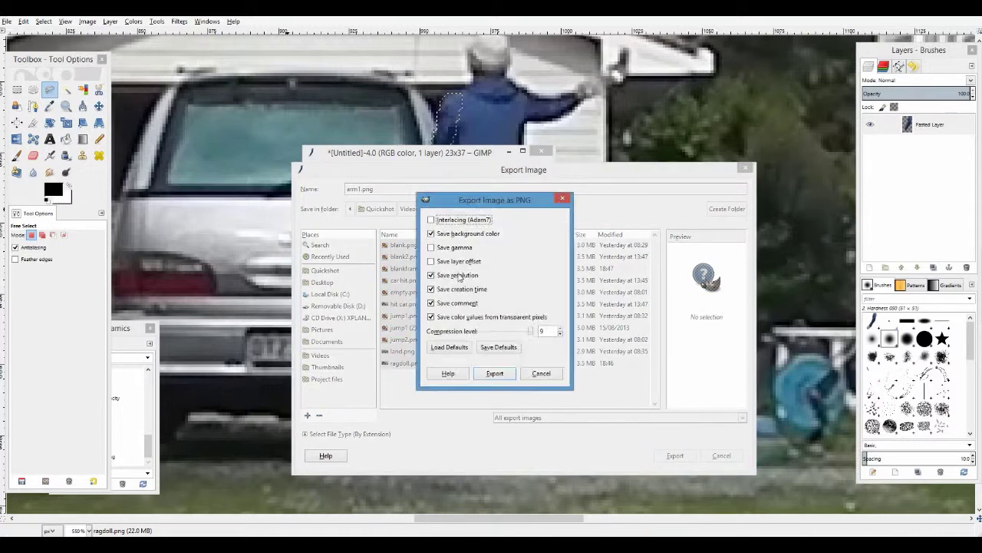
pyautogui.moveTo(530, 332); pyautogui.dragTo(386, 334)
pyautogui.click(496, 373)
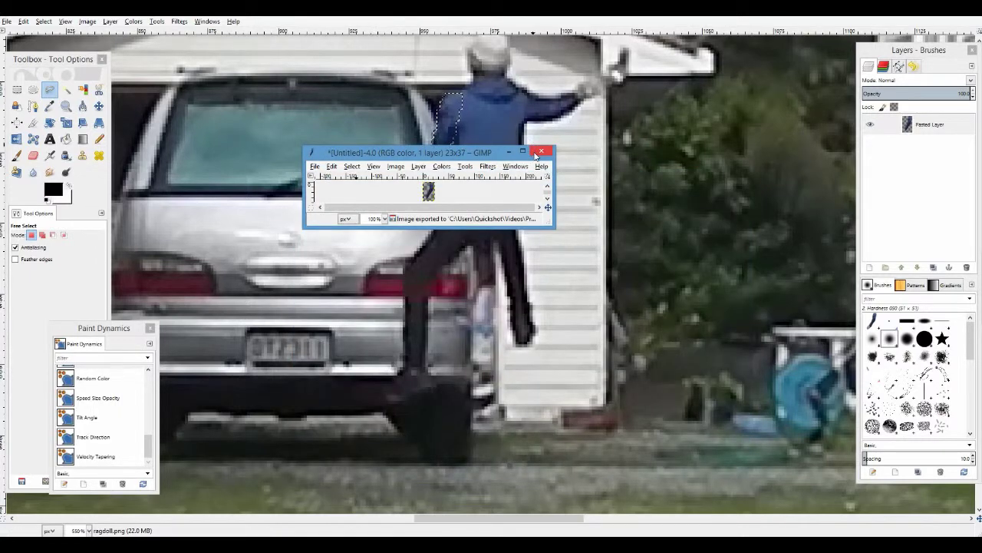
pyautogui.click(540, 152)
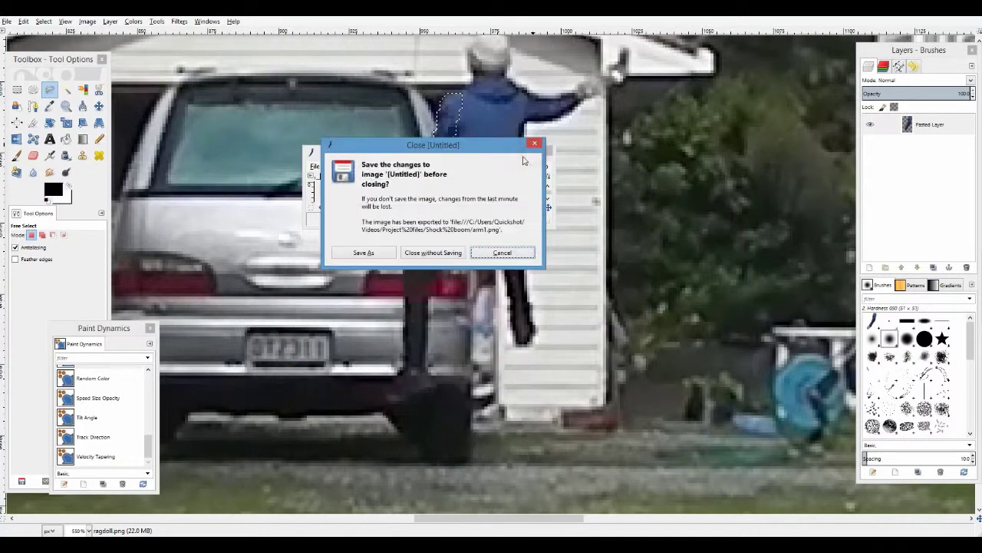
pyautogui.click(438, 257)
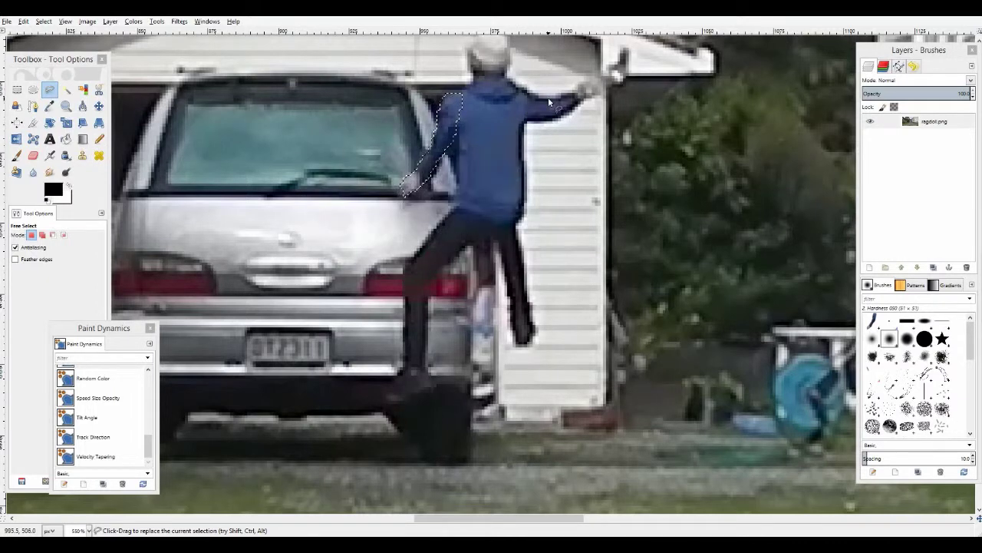
# Step: Outline the person's outstretched arm in front of the garage wall, including shoulder and hand, as a Free Select selection
pyautogui.click(528, 94)
pyautogui.click(520, 87)
pyautogui.click(512, 96)
pyautogui.click(508, 110)
pyautogui.click(519, 121)
pyautogui.moveTo(536, 124)
pyautogui.mouseDown()
pyautogui.moveTo(561, 121)
pyautogui.moveTo(607, 84)
pyautogui.moveTo(587, 81)
pyautogui.moveTo(547, 102)
pyautogui.mouseUp()
pyautogui.press('Return')
# Step: Copy the selected outstretched arm and paste it as a new image
pyautogui.hotkey('ctrl', 'c')
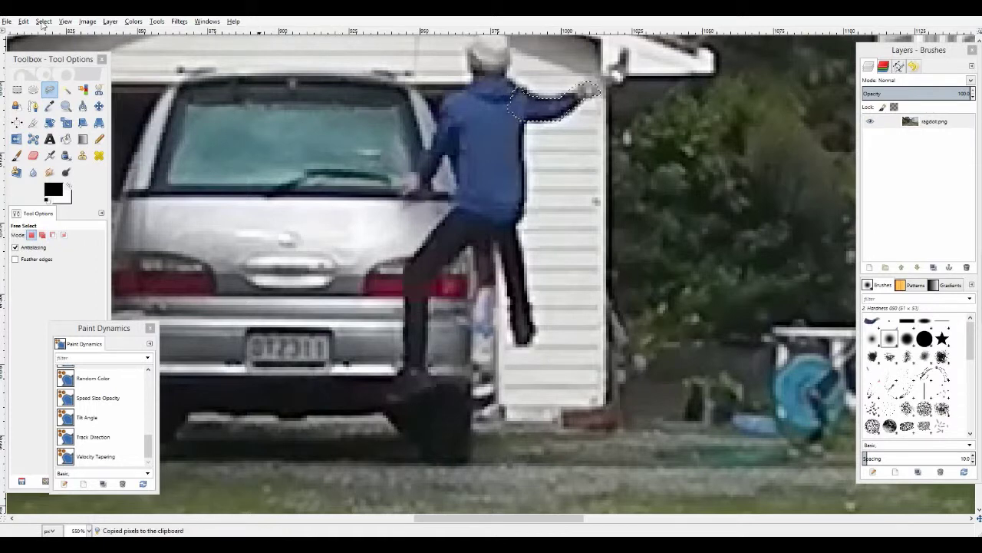
pyautogui.click(44, 21)
pyautogui.moveTo(25, 22)
pyautogui.moveTo(77, 135)
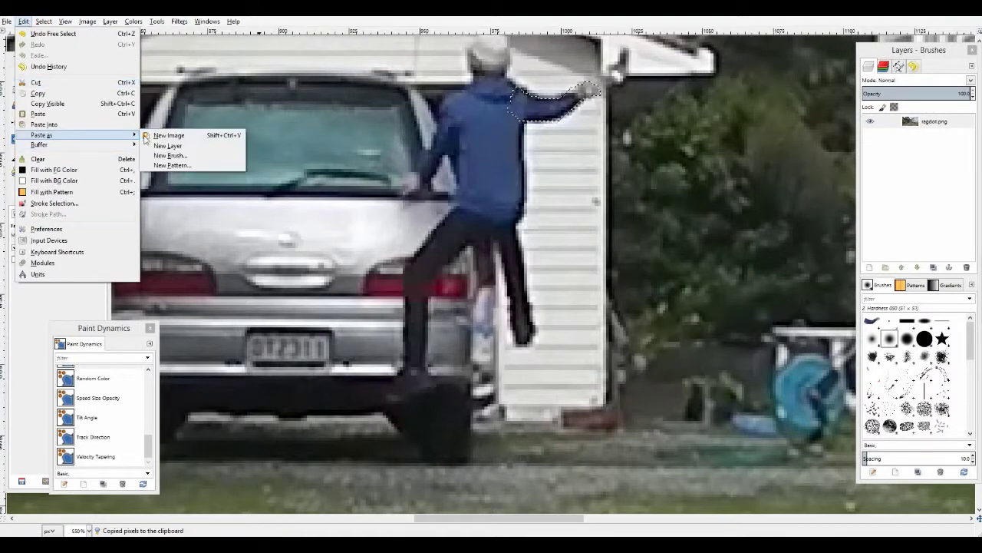
pyautogui.click(168, 135)
# Step: Export the pasted outstretched arm as arm2.png to the Shock boom folder with compression level 0, and close its image without saving
pyautogui.moveTo(158, 25); pyautogui.dragTo(420, 86)
pyautogui.click(288, 93)
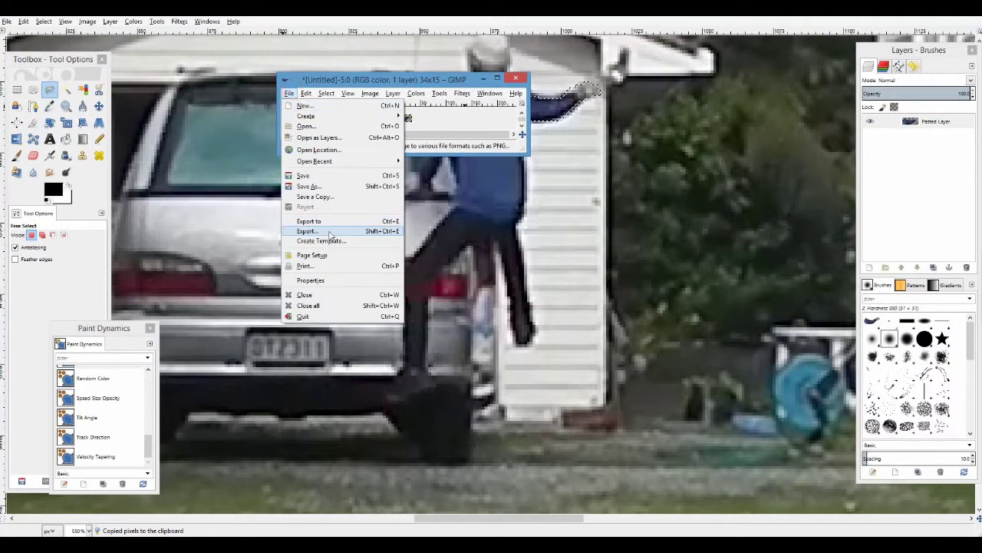
pyautogui.click(329, 234)
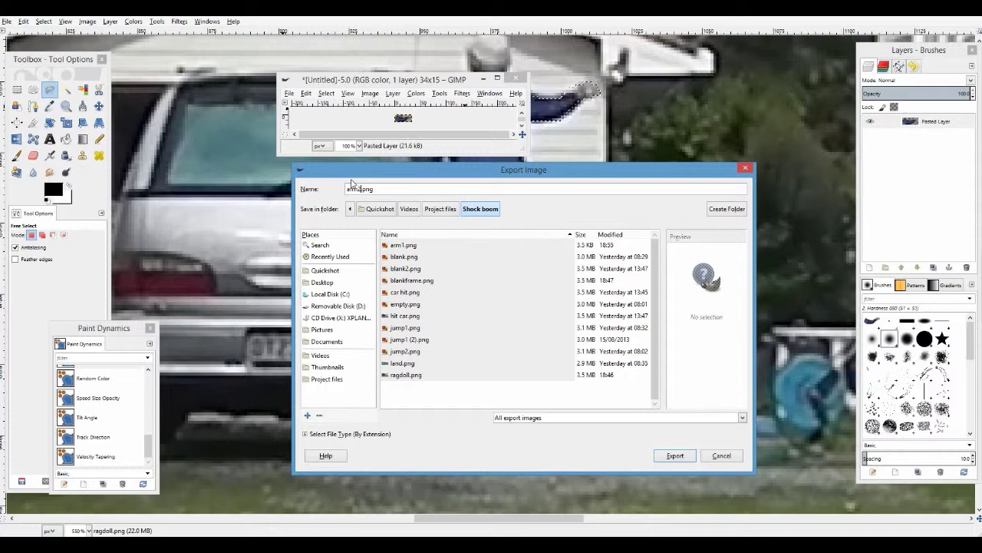
pyautogui.click(674, 455)
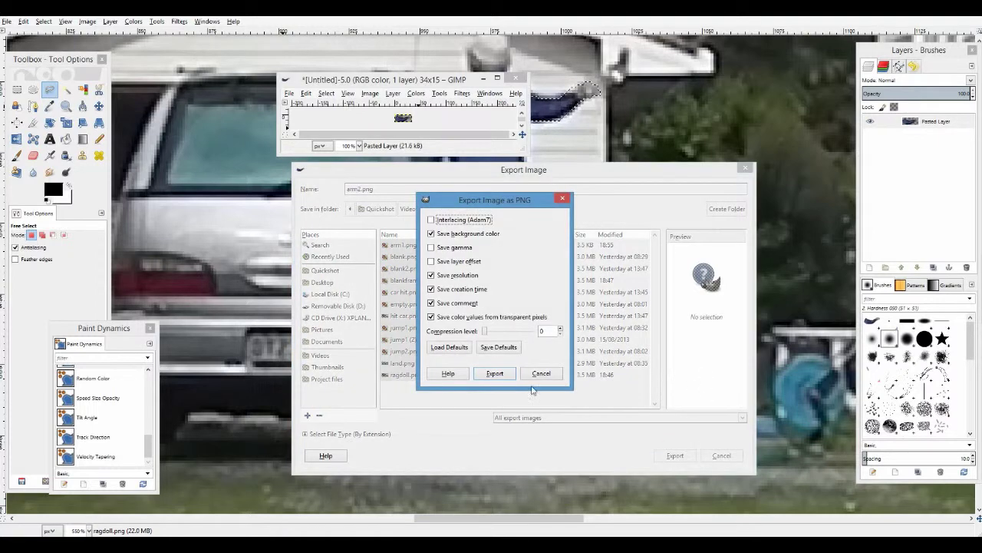
pyautogui.click(497, 373)
pyautogui.hotkey('ctrl', 'w')
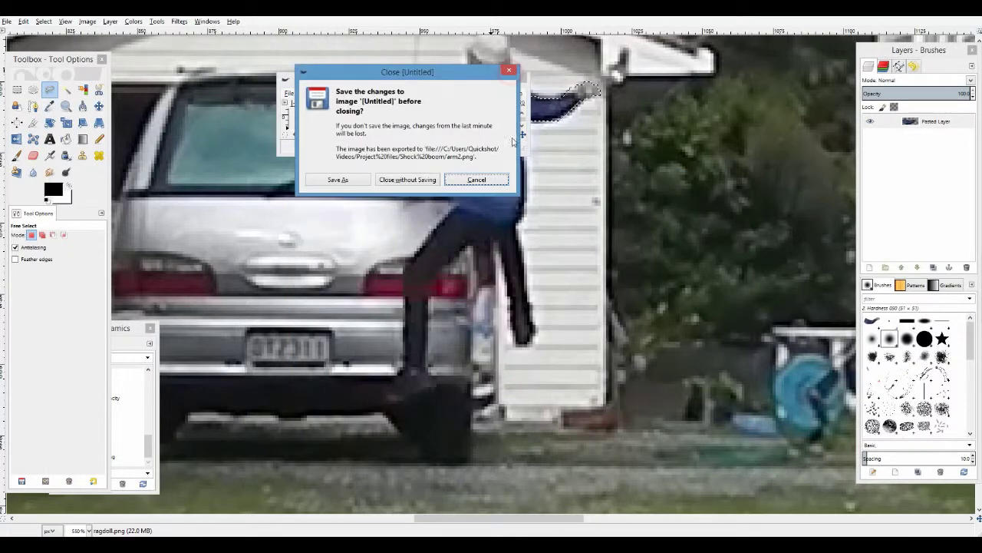
pyautogui.click(404, 182)
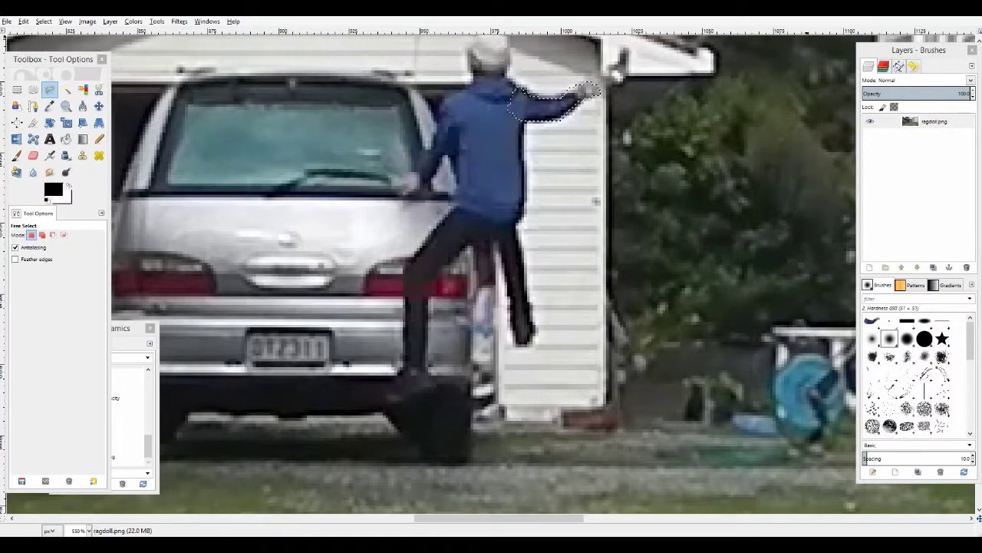
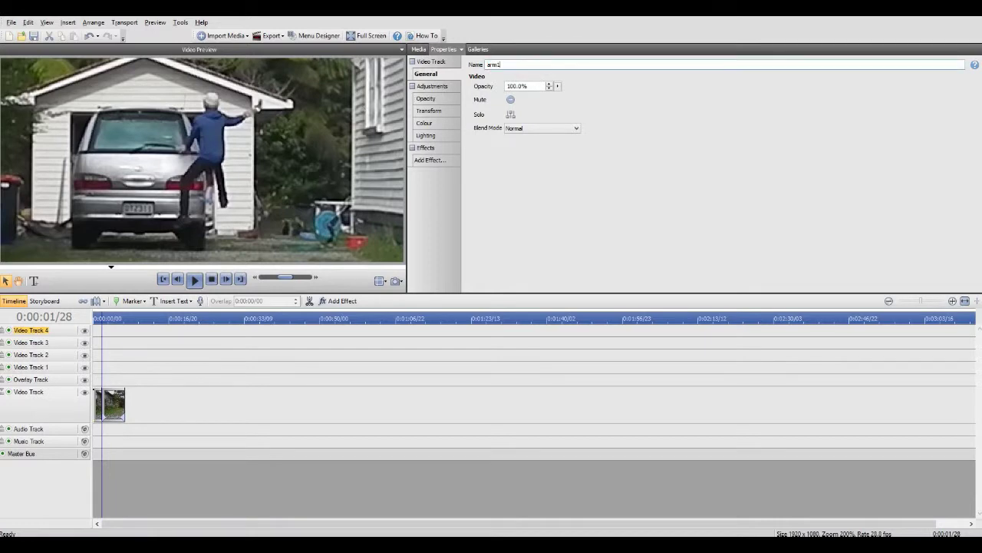
# Step: Rename Video Track 3 as arm2, Video Track 2 as body, Video Track 1 as leg1 and the Overlay Track as leg2
pyautogui.click(43, 345)
pyautogui.click(515, 65)
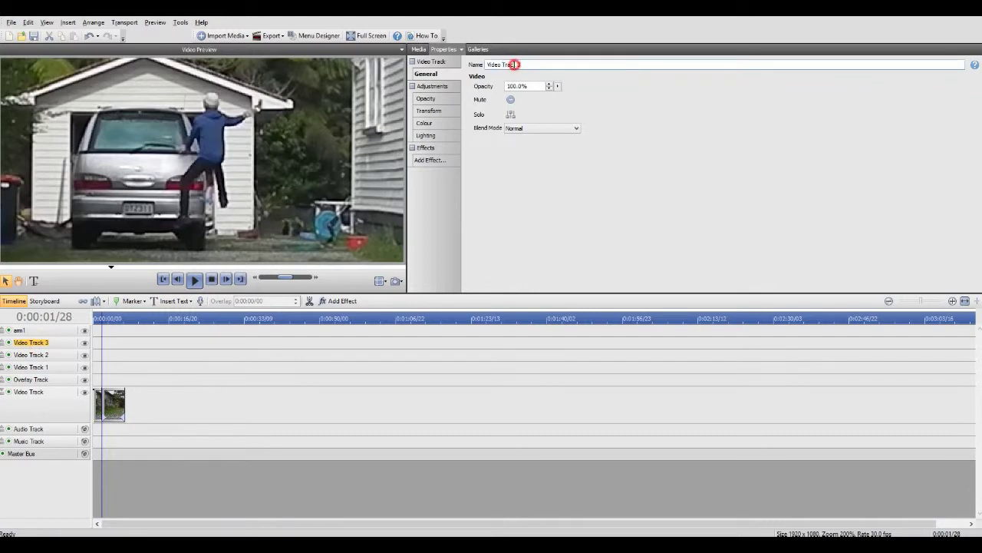
pyautogui.moveTo(540, 65); pyautogui.dragTo(332, 97)
pyautogui.write('arm2')
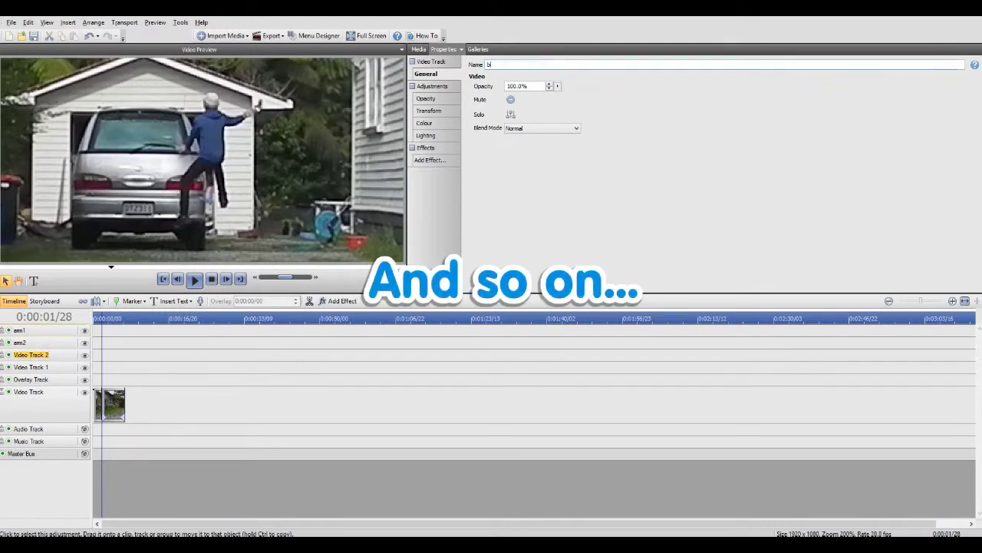
pyautogui.moveTo(486, 64); pyautogui.dragTo(548, 64)
pyautogui.write('leg1')
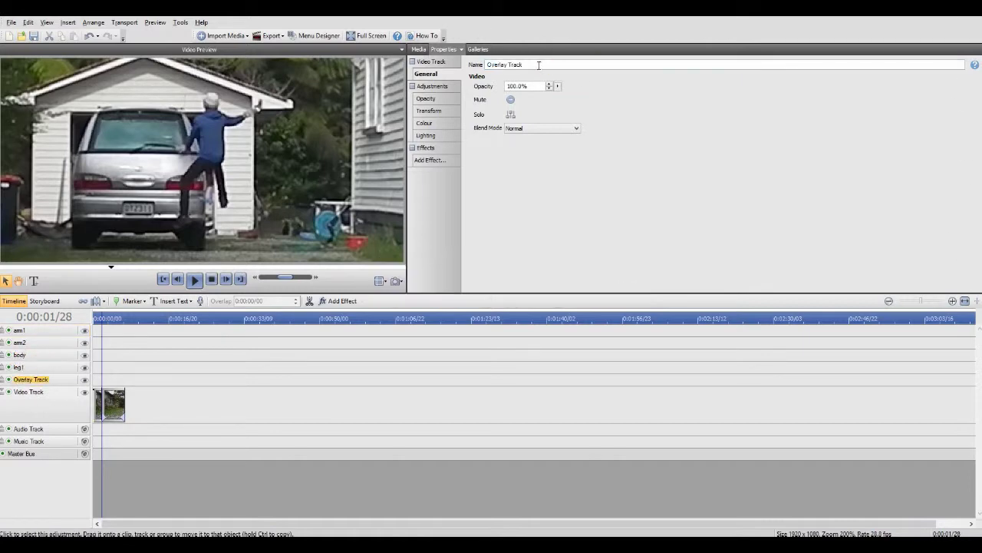
pyautogui.click(44, 366)
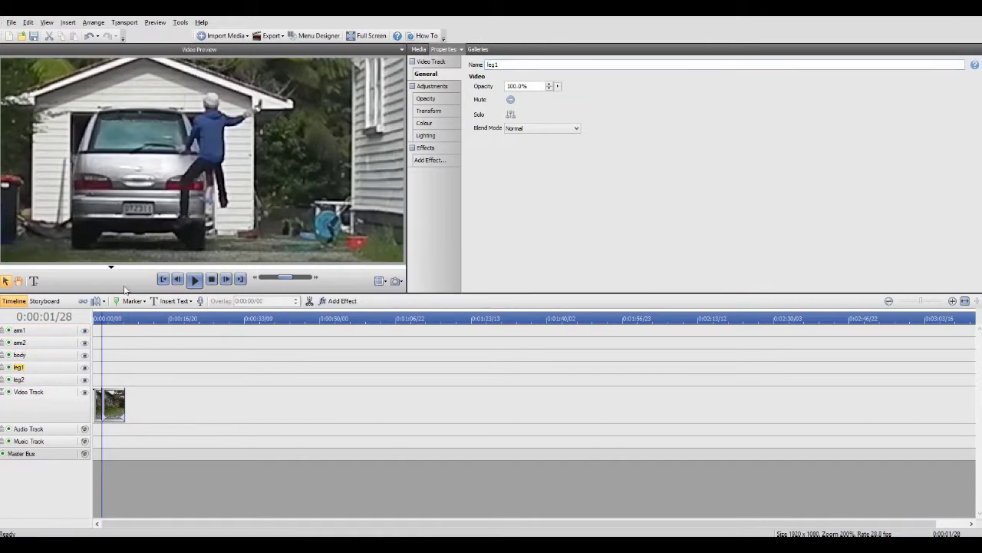
# Step: Place arm1.png on the arm1 track, starting at 0:00:01/28
pyautogui.click(48, 332)
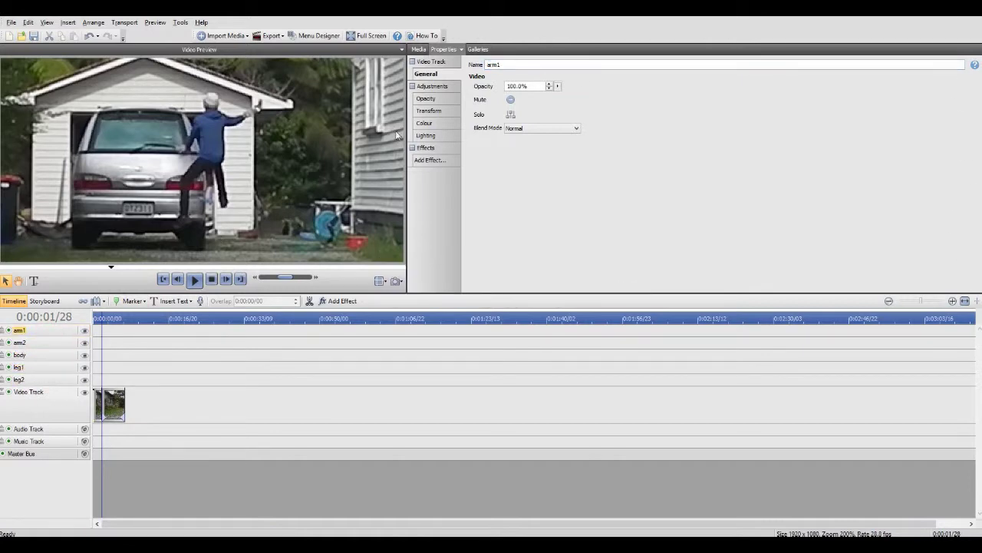
pyautogui.click(420, 49)
pyautogui.moveTo(618, 91); pyautogui.dragTo(104, 331)
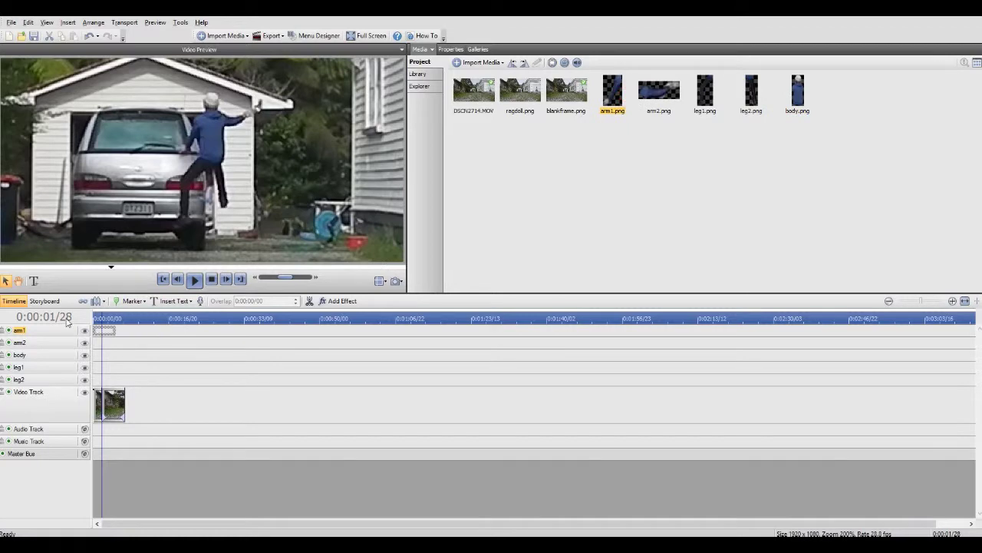
pyautogui.moveTo(105, 330); pyautogui.dragTo(113, 332)
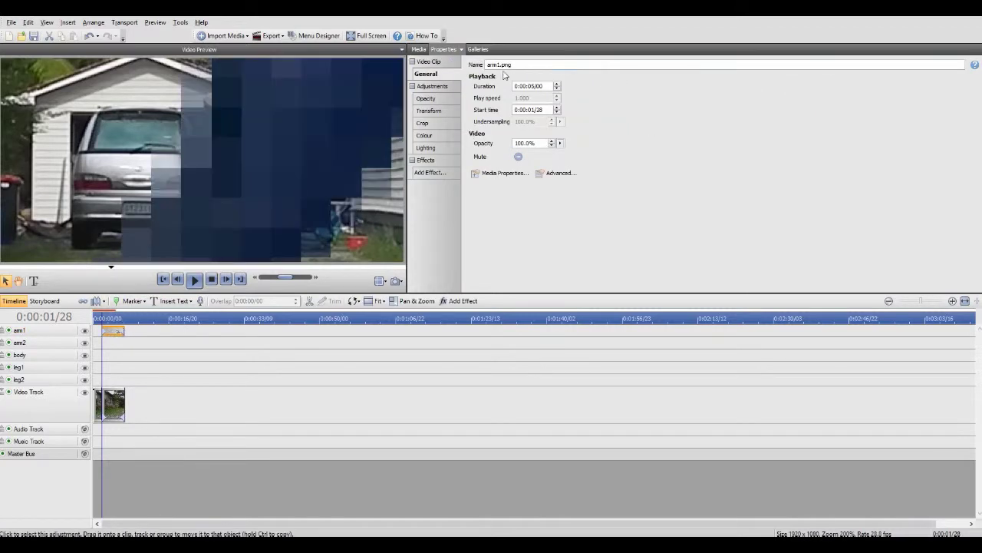
# Step: Place arm2.png on the arm2 track, starting at 0:00:01/28
pyautogui.click(107, 407)
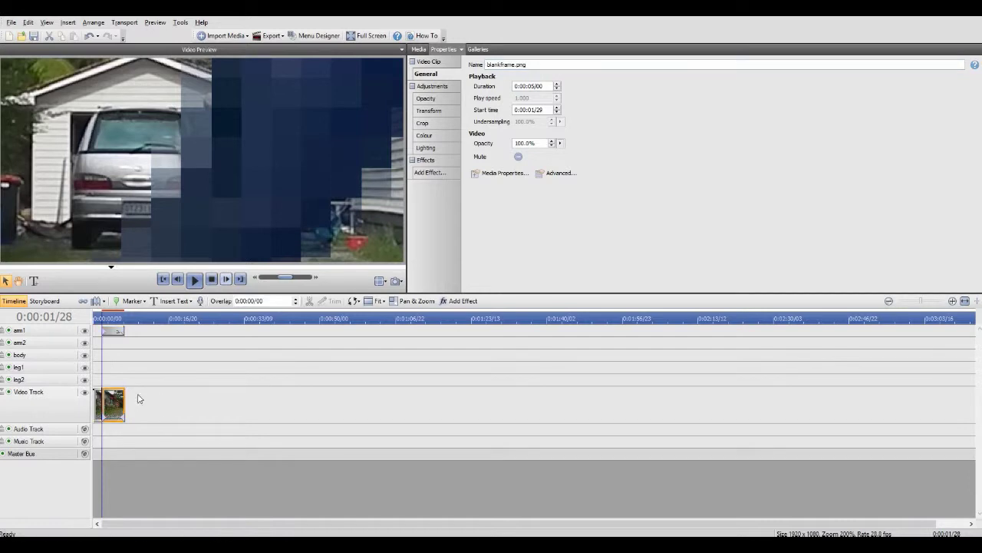
pyautogui.click(39, 345)
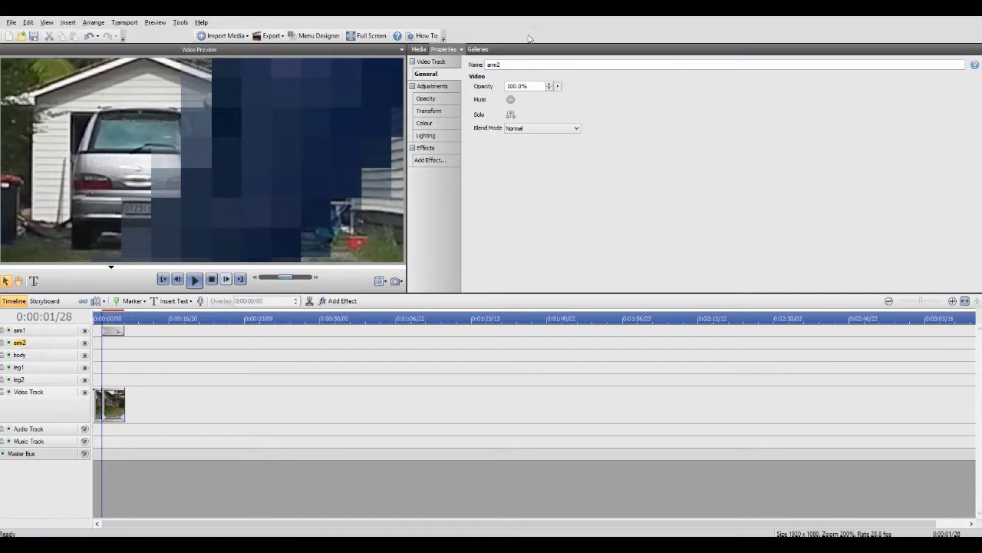
pyautogui.click(419, 49)
pyautogui.moveTo(663, 87); pyautogui.dragTo(106, 346)
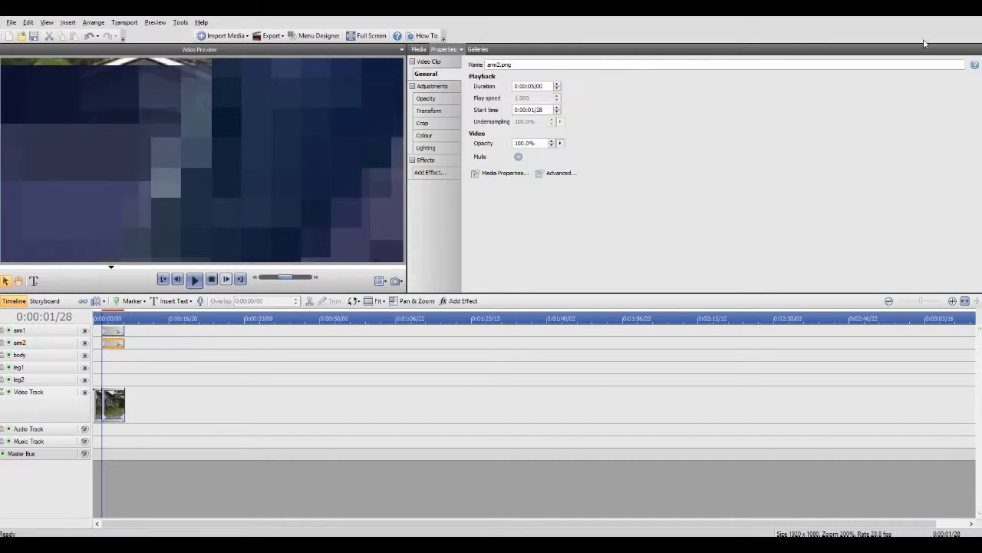
# Step: Place leg1.png, leg2.png and body.png on the leg1, leg2 and body tracks, aligned with the arm clips at 0:00:01/28
pyautogui.click(419, 49)
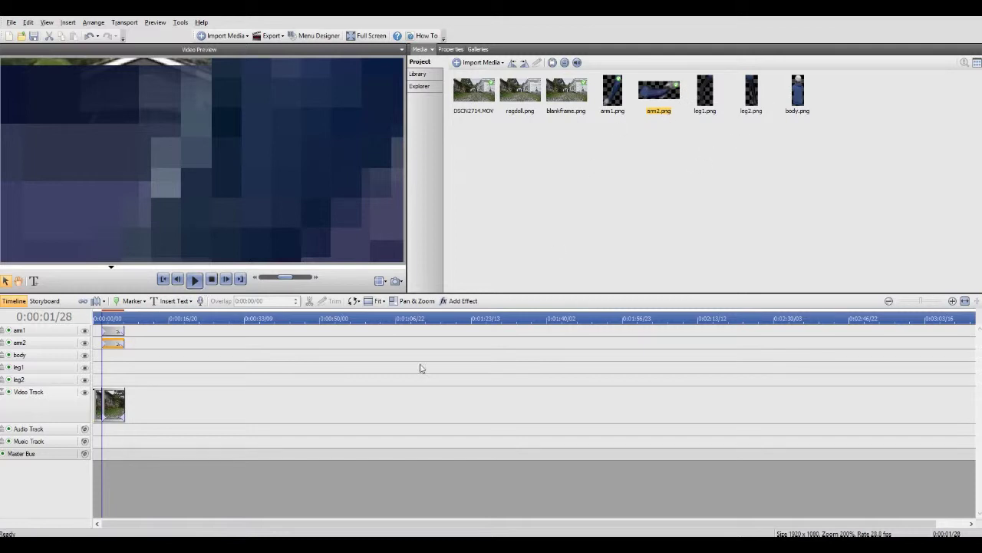
pyautogui.moveTo(708, 99); pyautogui.dragTo(104, 355)
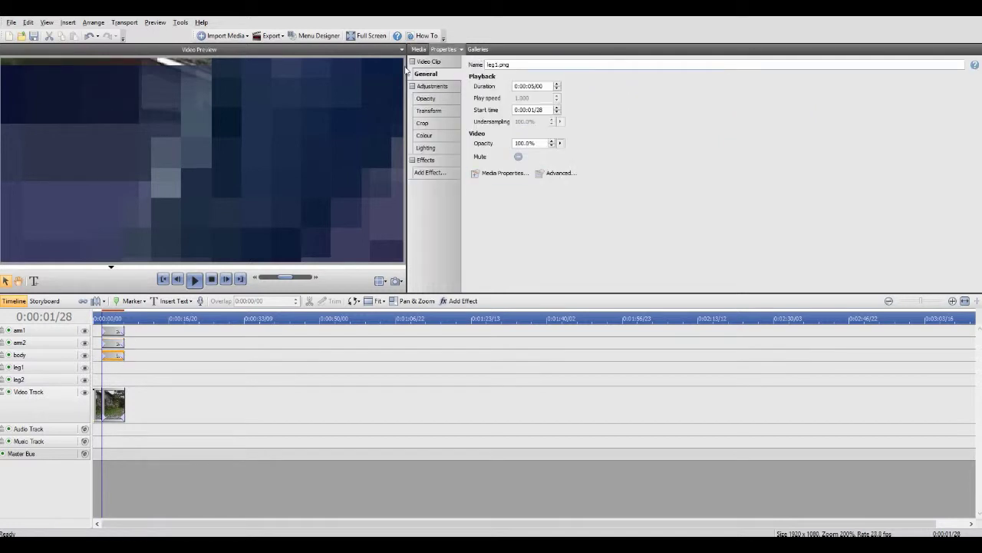
pyautogui.click(419, 50)
pyautogui.moveTo(751, 90); pyautogui.dragTo(112, 368)
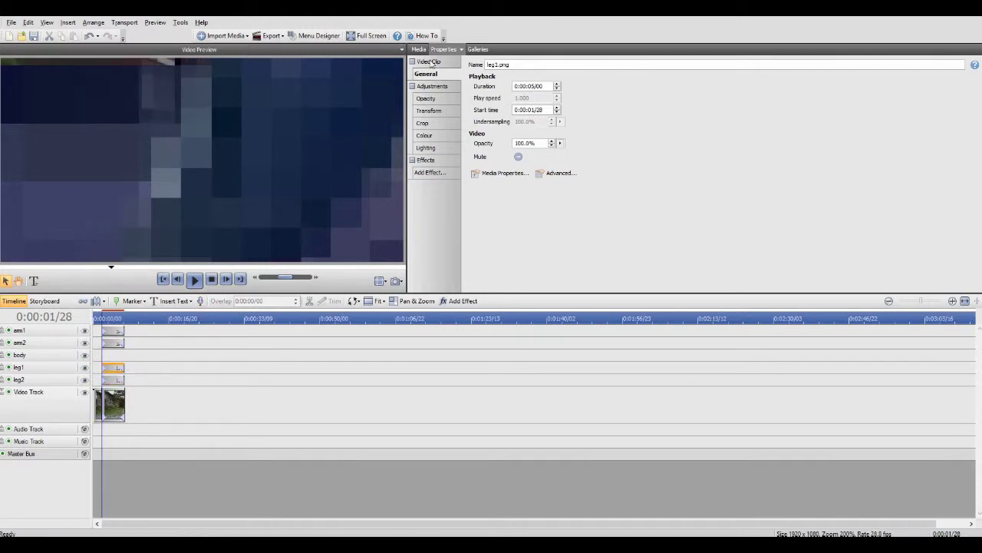
pyautogui.click(419, 49)
pyautogui.moveTo(803, 94); pyautogui.dragTo(104, 355)
# Step: Transform the arm1 clip to about 14.8% scale, positioned at about -9.6% X and -17.7% Y
pyautogui.click(115, 331)
pyautogui.scroll(3, 169, 188)
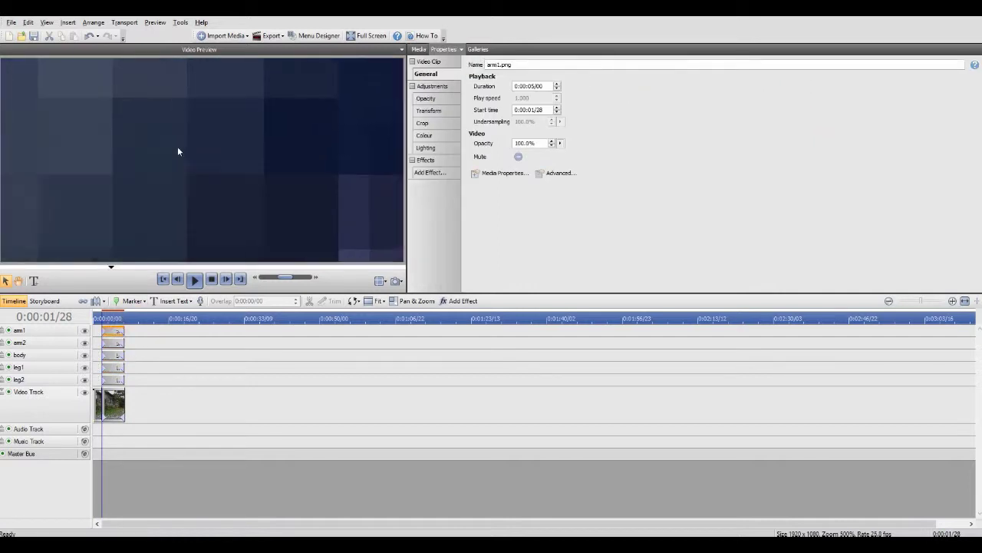
pyautogui.scroll(-8, 178, 151)
pyautogui.scroll(4, 156, 153)
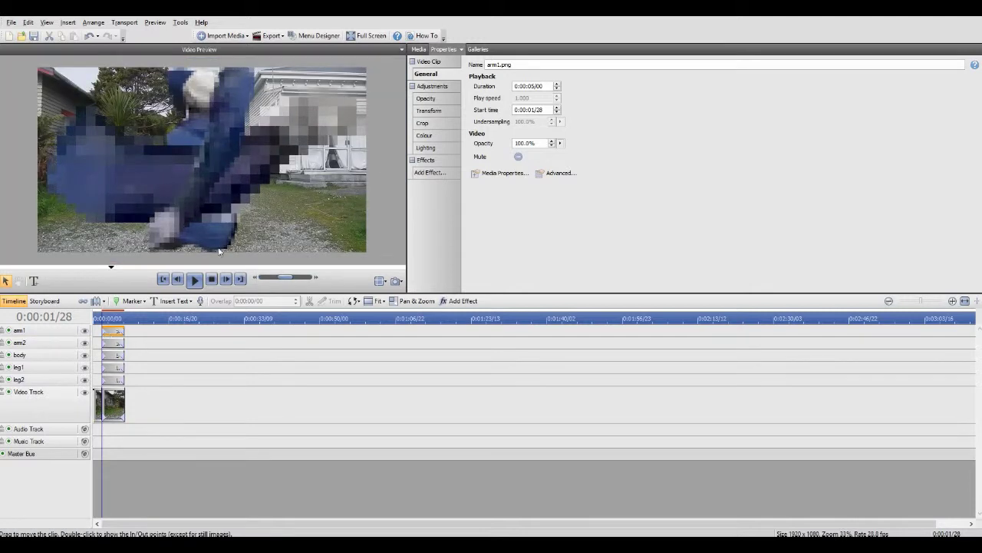
pyautogui.click(429, 111)
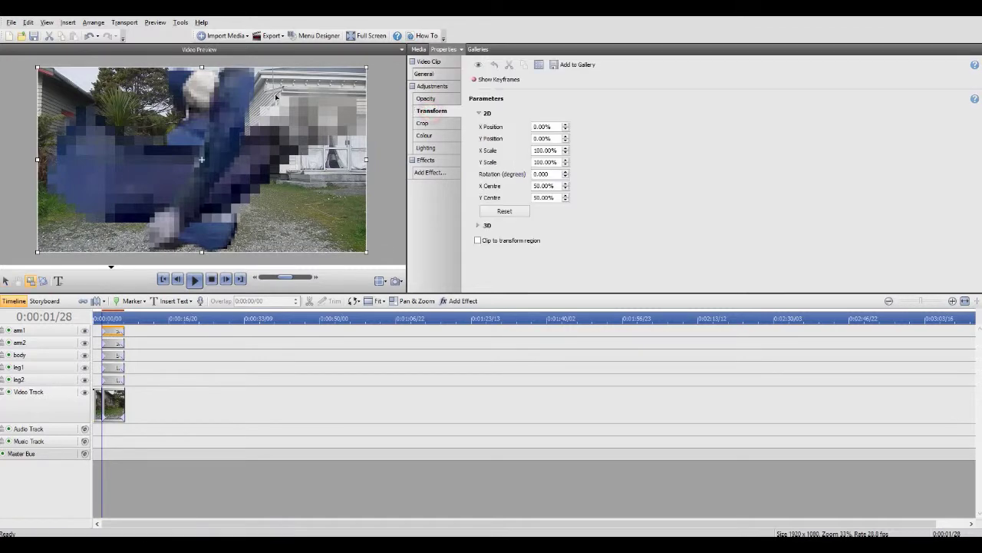
pyautogui.moveTo(367, 67); pyautogui.dragTo(180, 122)
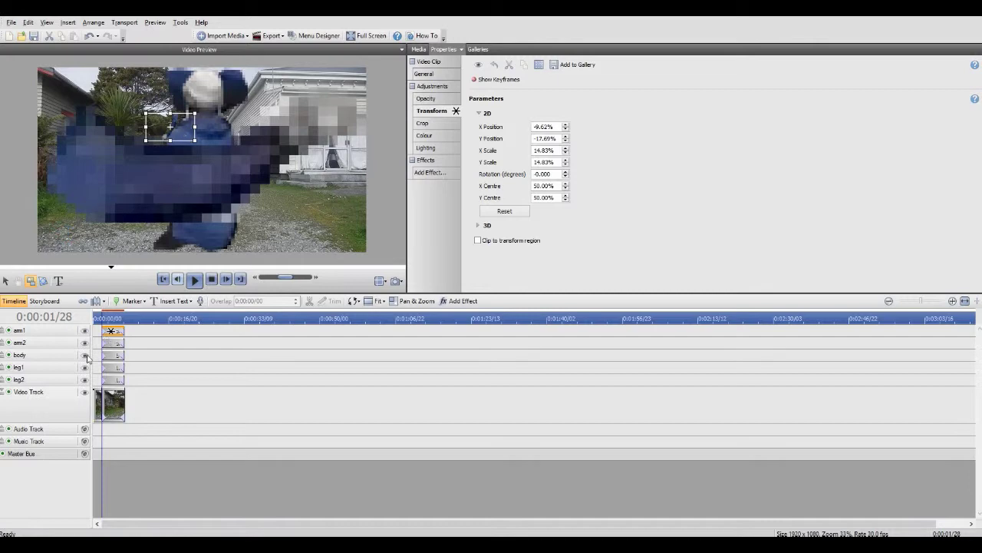
# Step: Shrink the arm2 clip to about 11.1% scale and the body clip to about 14.9%, placing both near the garage
pyautogui.click(113, 342)
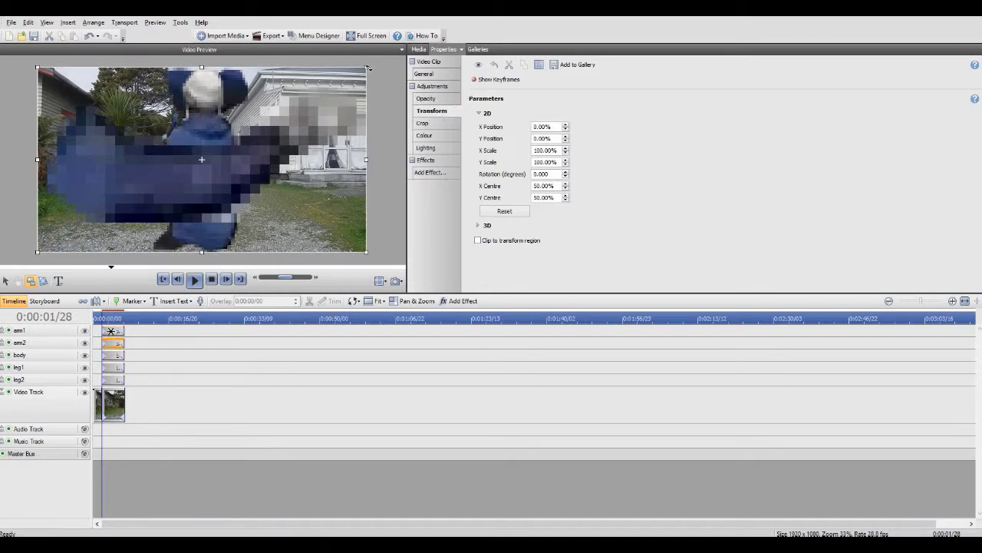
pyautogui.moveTo(368, 67); pyautogui.dragTo(249, 112)
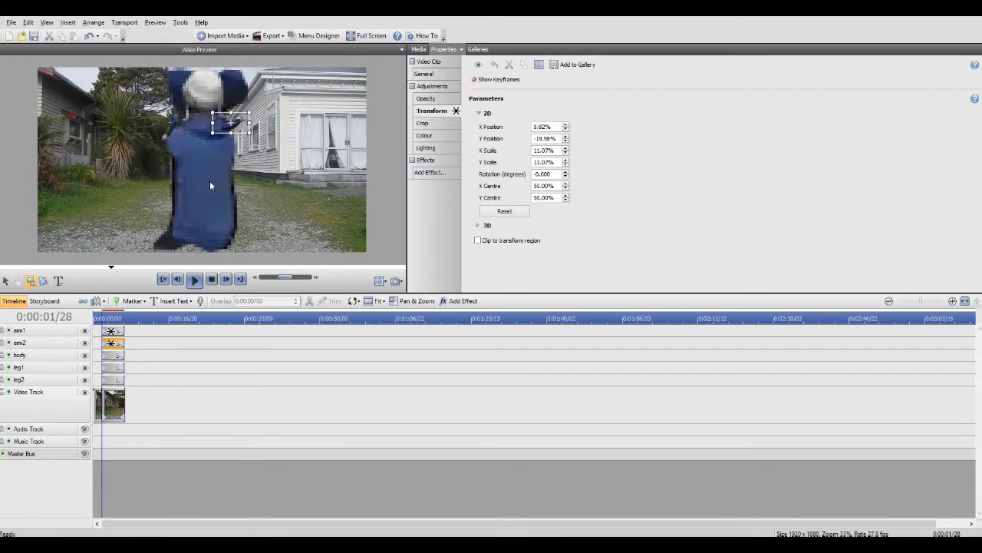
pyautogui.click(114, 355)
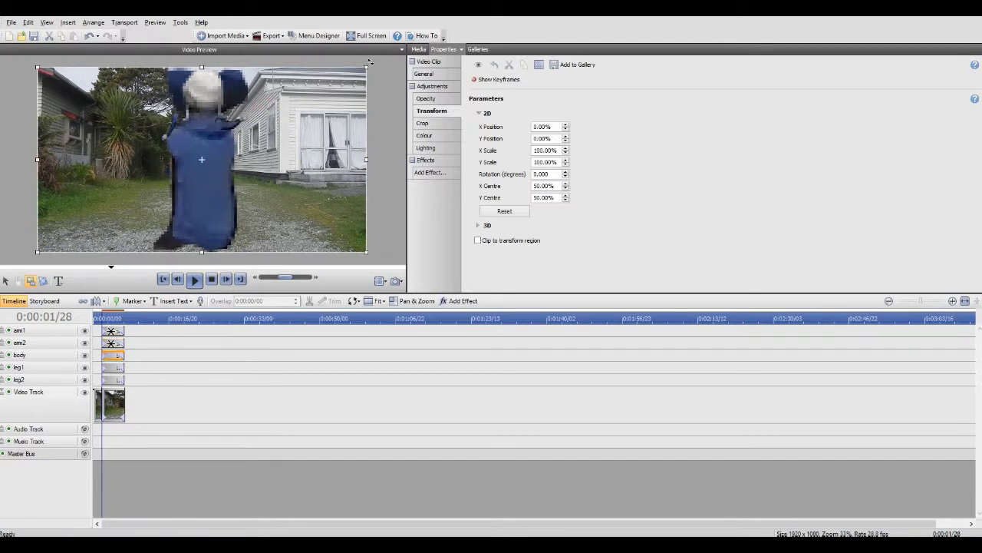
pyautogui.moveTo(366, 67); pyautogui.dragTo(198, 152)
# Step: Shrink the leg1 clip and place it near the van, and scale the leg2 clip to about 13.5% in front of the garage
pyautogui.click(114, 367)
pyautogui.moveTo(368, 67); pyautogui.dragTo(167, 166)
pyautogui.click(114, 379)
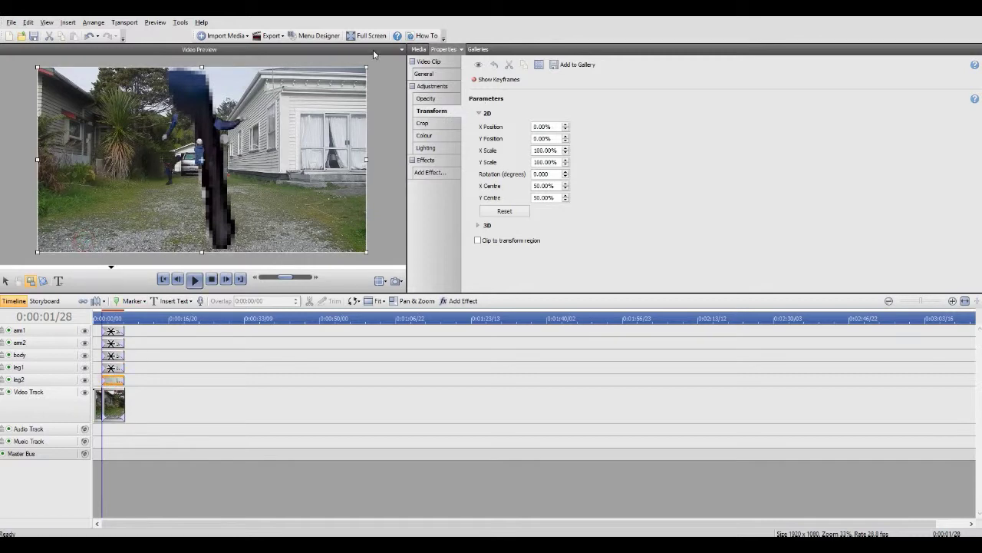
pyautogui.moveTo(367, 65); pyautogui.dragTo(218, 166)
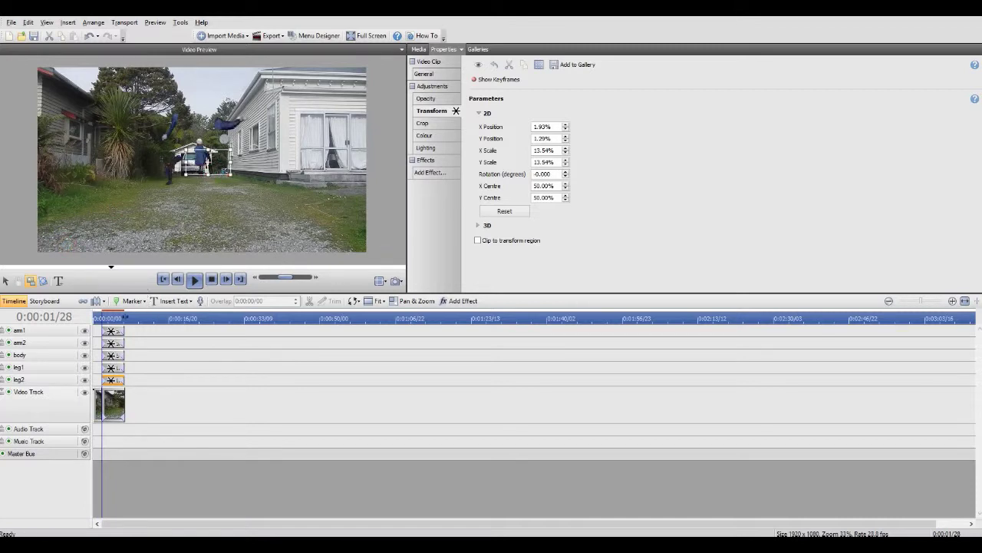
# Step: Fit the leg2 clip over the person's leg nearer the garage wall, at about 4.95% scale, 1.07% X and 2.57% Y
pyautogui.scroll(5, 215, 175)
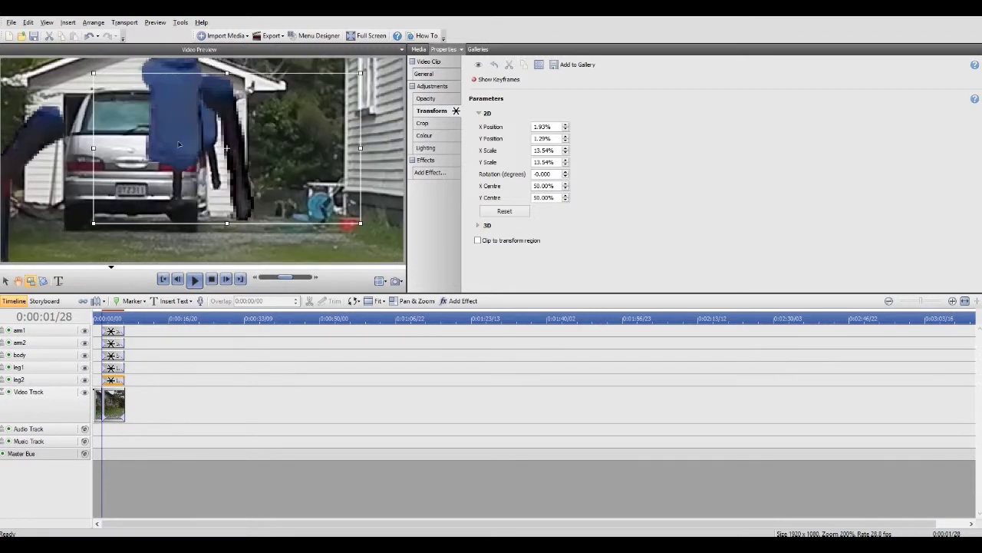
pyautogui.moveTo(256, 140); pyautogui.dragTo(241, 139)
pyautogui.moveTo(344, 73); pyautogui.dragTo(202, 153)
pyautogui.moveTo(154, 188); pyautogui.dragTo(221, 155)
pyautogui.moveTo(269, 121); pyautogui.dragTo(244, 151)
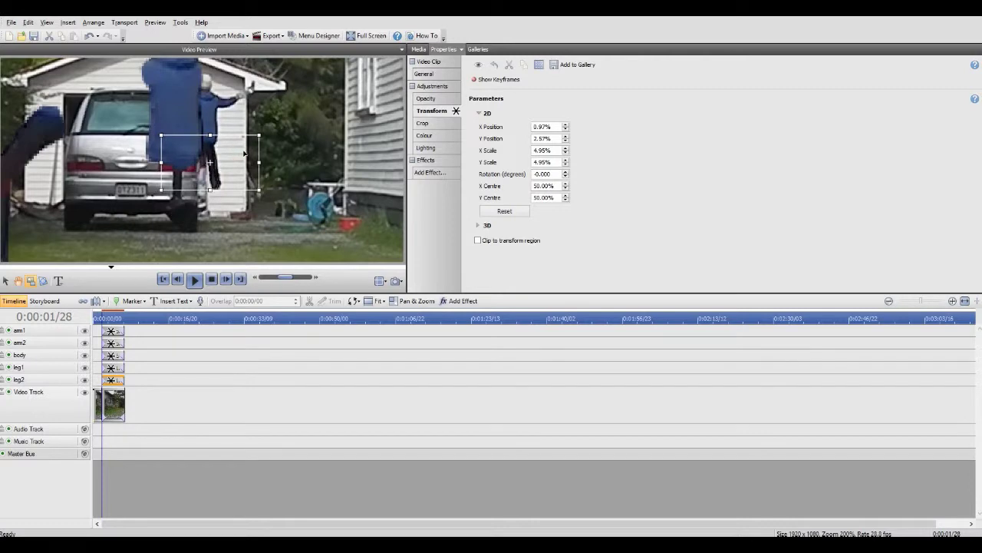
pyautogui.scroll(-2, 234, 149)
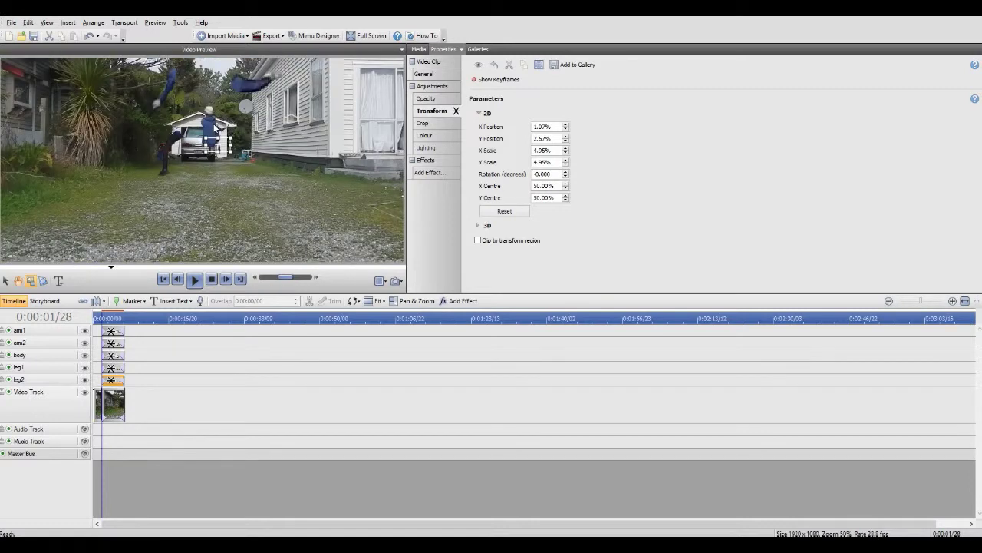
# Step: Fit the leg1 clip over the person's leg behind the van, at about 6.44% scale, -0.27% X and 3.54% Y
pyautogui.scroll(1, 215, 129)
pyautogui.click(112, 367)
pyautogui.moveTo(208, 139); pyautogui.dragTo(226, 175)
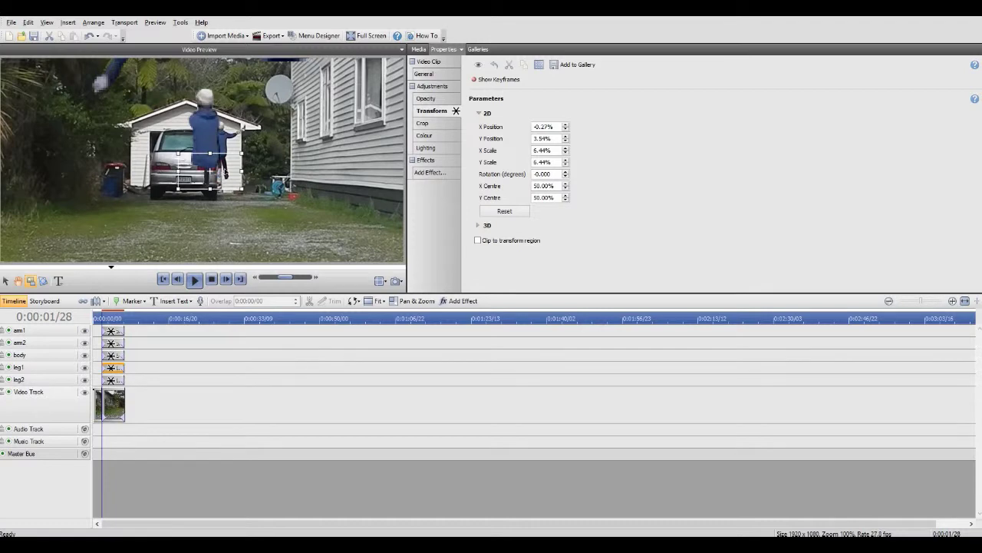
# Step: Fit the body clip onto the person's torso above the legs, at about 6.63% scale, 0.71% X and -2.39% Y
pyautogui.click(118, 356)
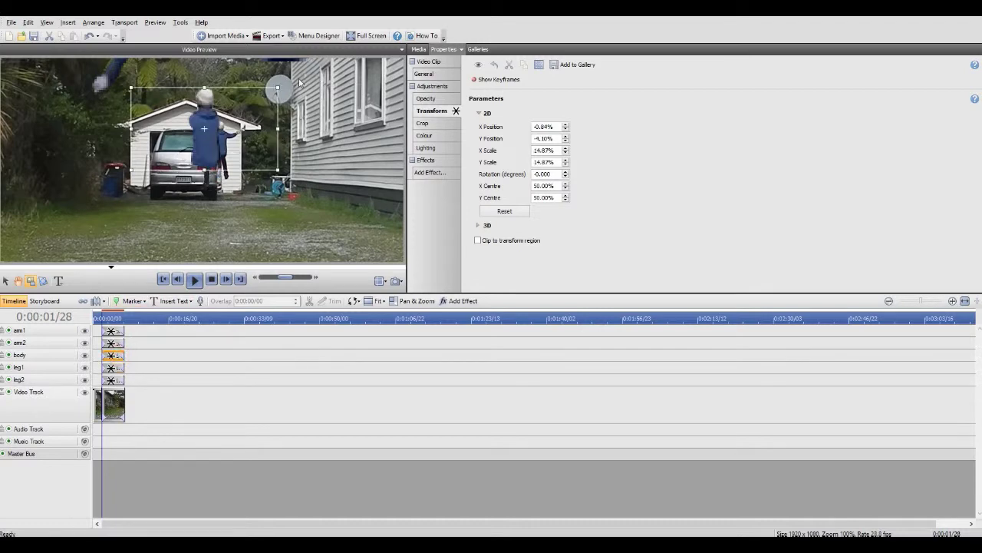
pyautogui.moveTo(277, 88); pyautogui.dragTo(239, 132)
pyautogui.scroll(-1, 168, 105)
pyautogui.scroll(3, 199, 115)
pyautogui.scroll(-2, 209, 195)
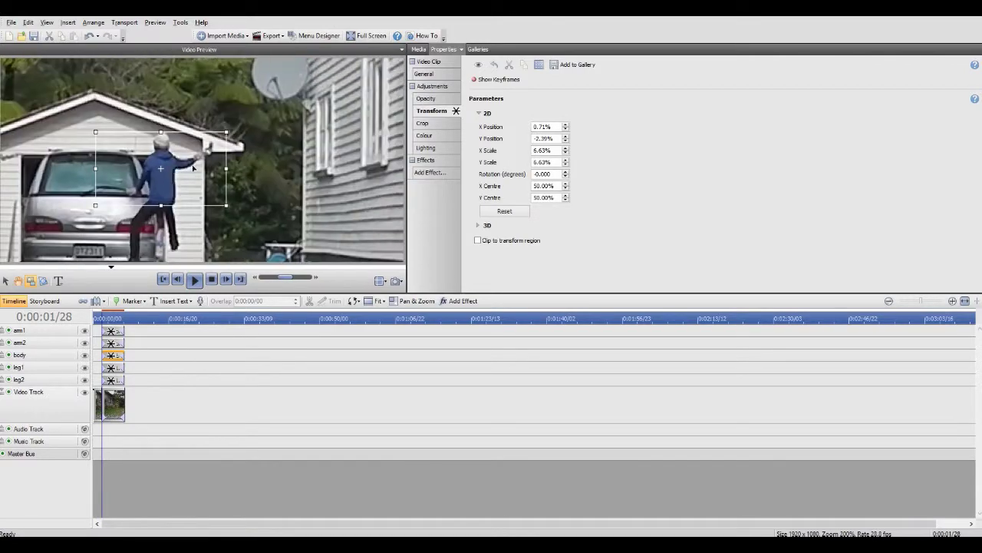
pyautogui.scroll(1, 154, 161)
pyautogui.scroll(-3, 111, 142)
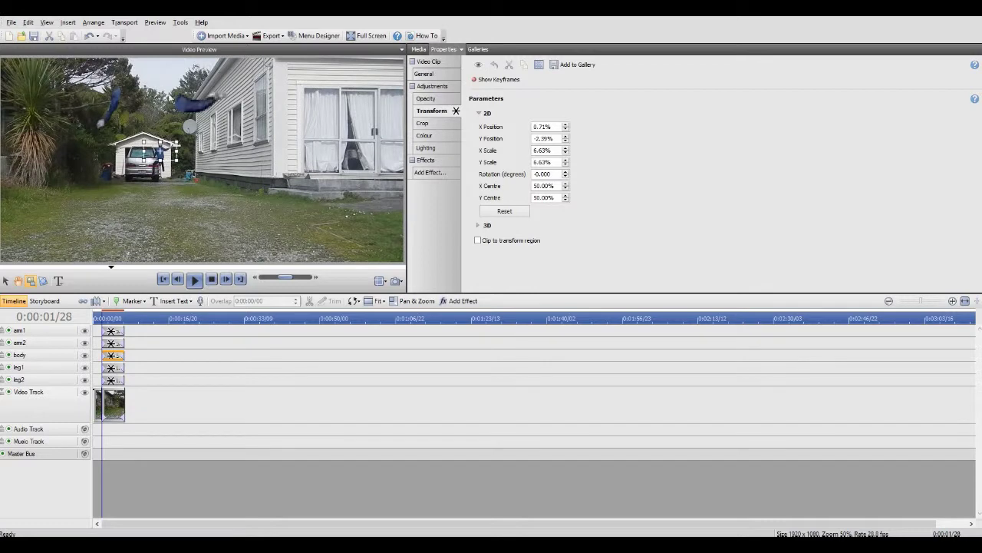
# Step: Fit the arm2 clip to the body's outstretched arm position, at about 2.08% scale, 1.98% X and -3.26% Y
pyautogui.click(198, 100)
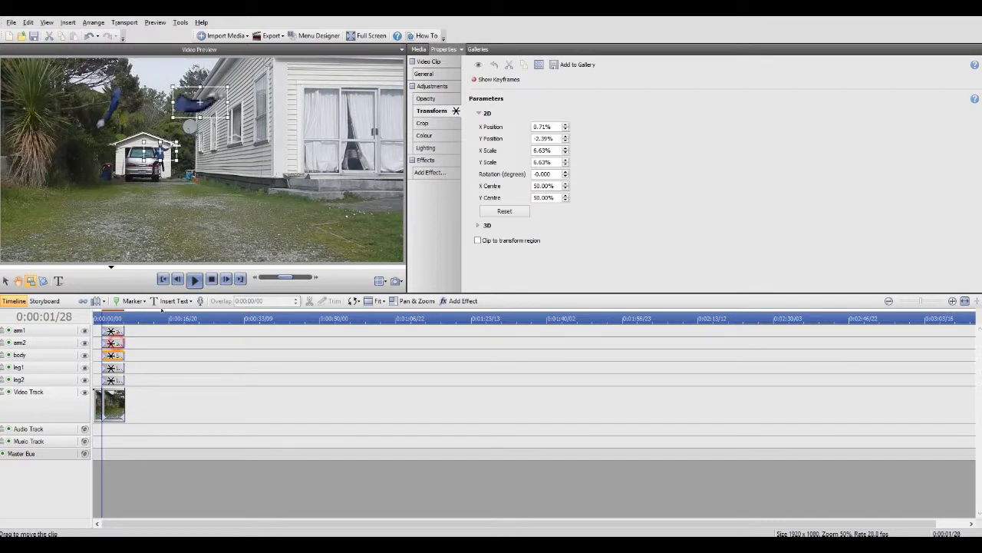
pyautogui.moveTo(201, 101); pyautogui.dragTo(188, 133)
pyautogui.scroll(2, 164, 153)
pyautogui.scroll(-2, 127, 119)
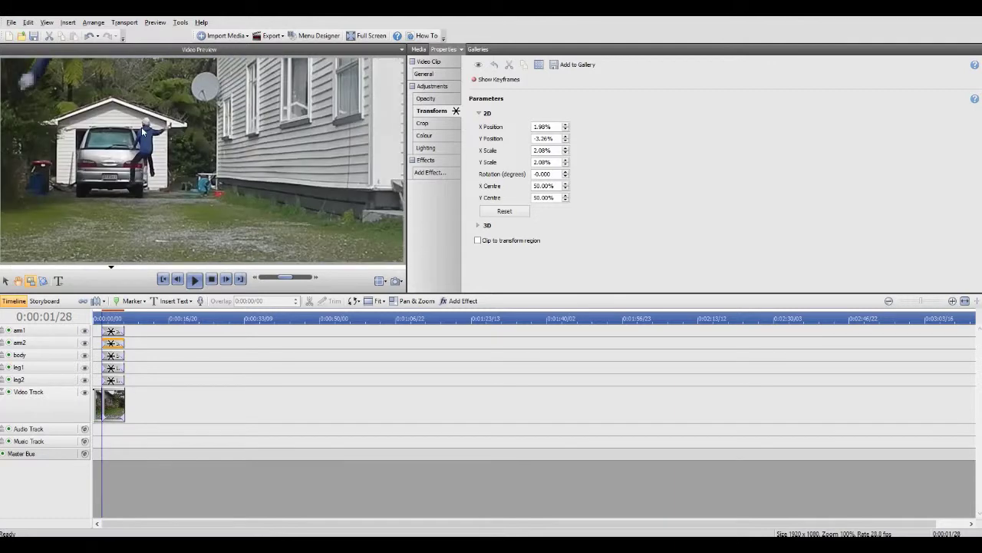
# Step: Fit the arm1 clip to the body's shoulder on the van side, at about 4.10% scale, -0.24% X and -1.68% Y
pyautogui.click(112, 330)
pyautogui.moveTo(114, 85); pyautogui.dragTo(203, 134)
pyautogui.scroll(2, 203, 135)
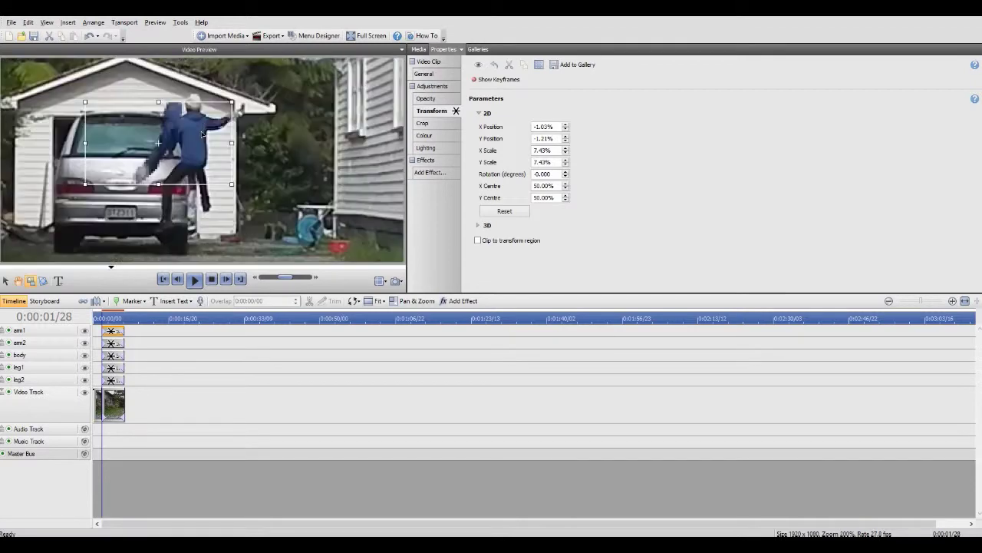
pyautogui.moveTo(229, 104); pyautogui.dragTo(192, 133)
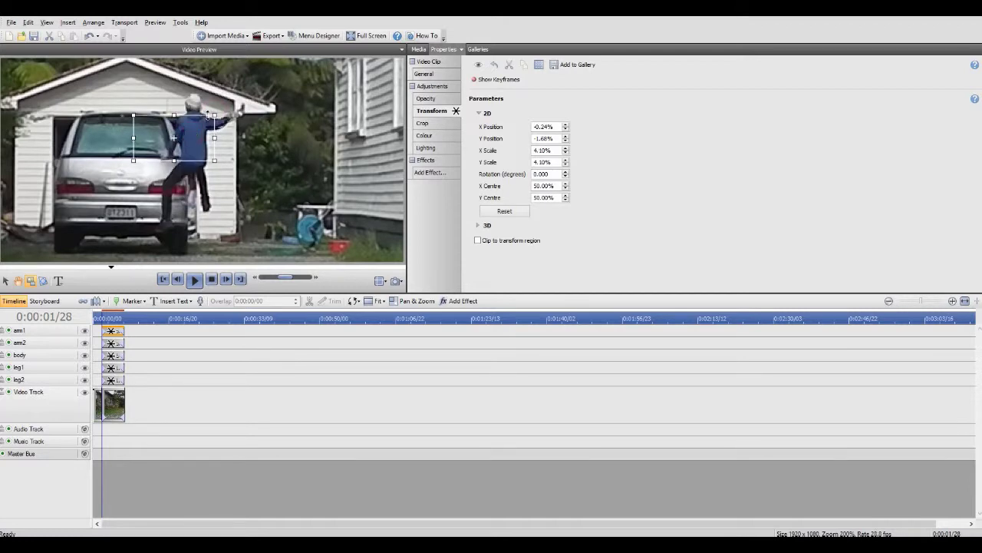
# Step: Move the arm1 clip's transform centre to the shoulder joint, at about 60.15% X and 27.44% Y
pyautogui.scroll(-2, 207, 115)
pyautogui.scroll(2, 198, 128)
pyautogui.scroll(-1, 198, 143)
pyautogui.scroll(1, 205, 115)
pyautogui.scroll(-1, 204, 115)
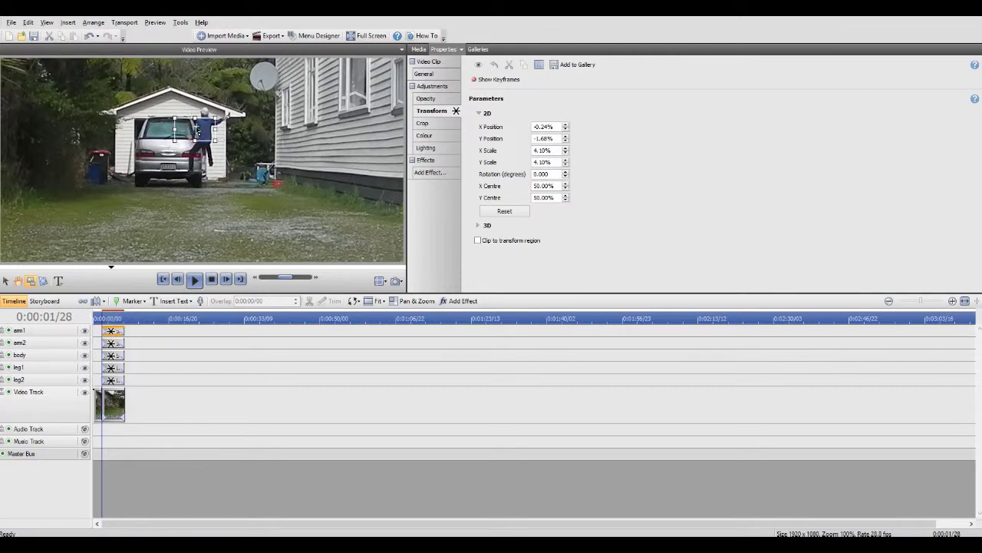
pyautogui.moveTo(198, 128); pyautogui.dragTo(191, 185)
pyautogui.scroll(2, 181, 131)
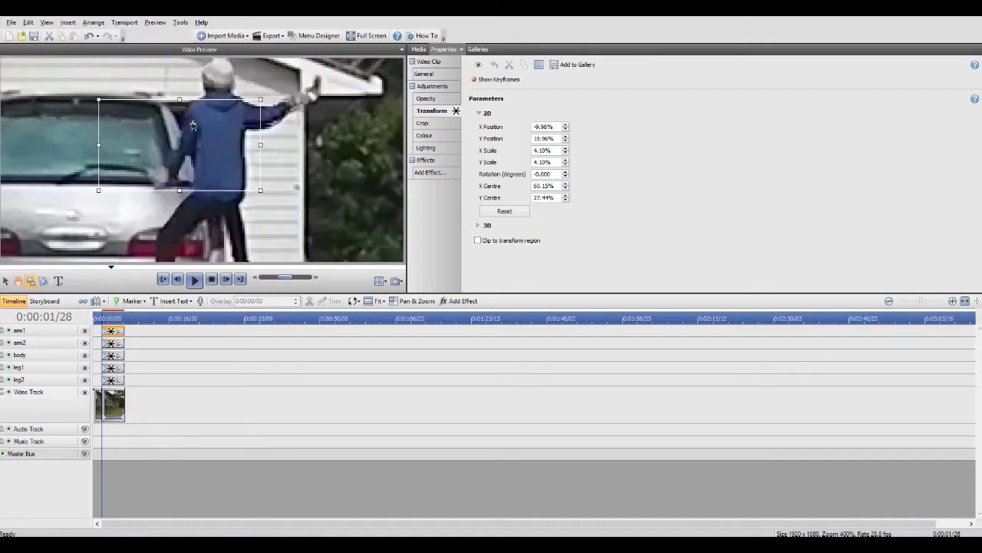
# Step: Place the transform centre of arm2 at its shoulder, about 12.41% X and 47.77% Y, and the body's at the waist, about 50.39% X and 92.96% Y
pyautogui.click(267, 110)
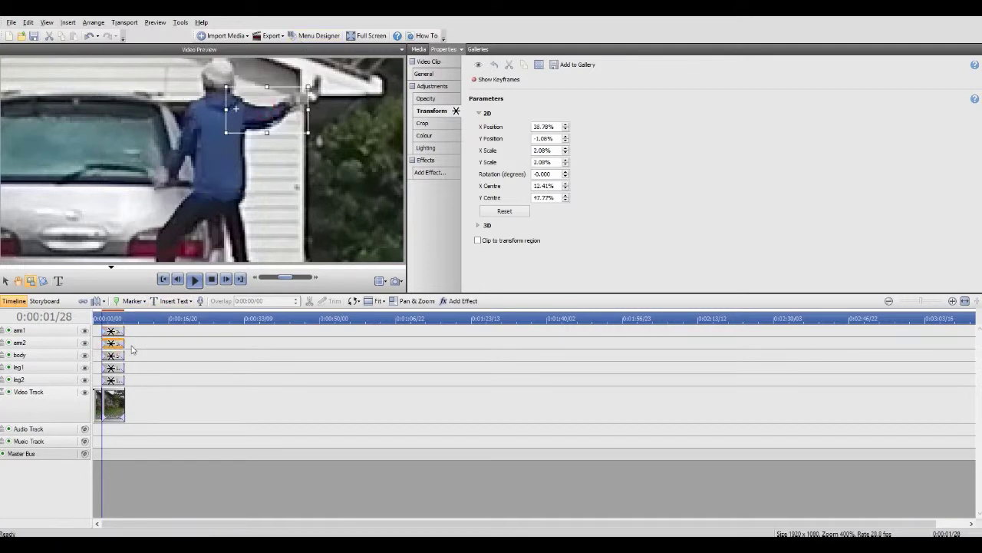
pyautogui.click(261, 88)
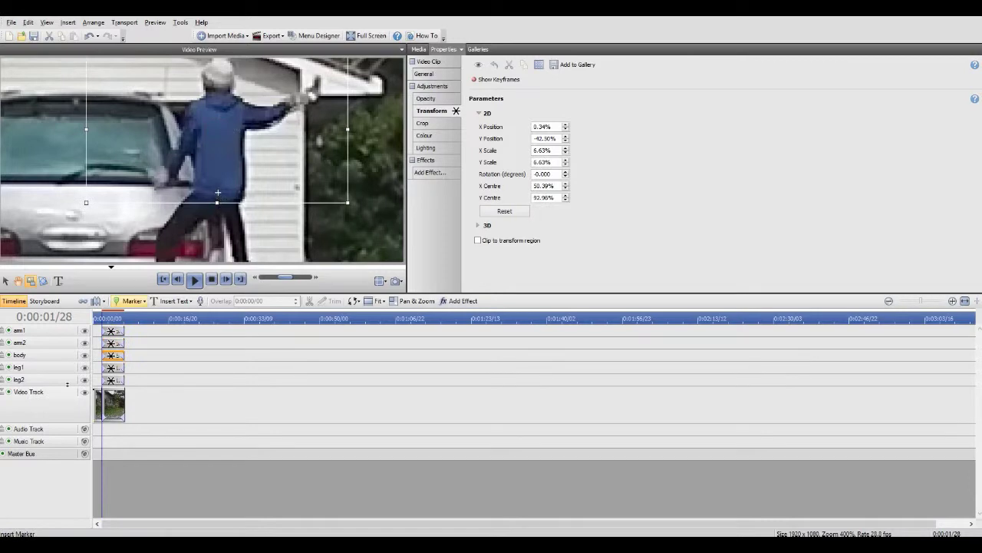
pyautogui.click(224, 191)
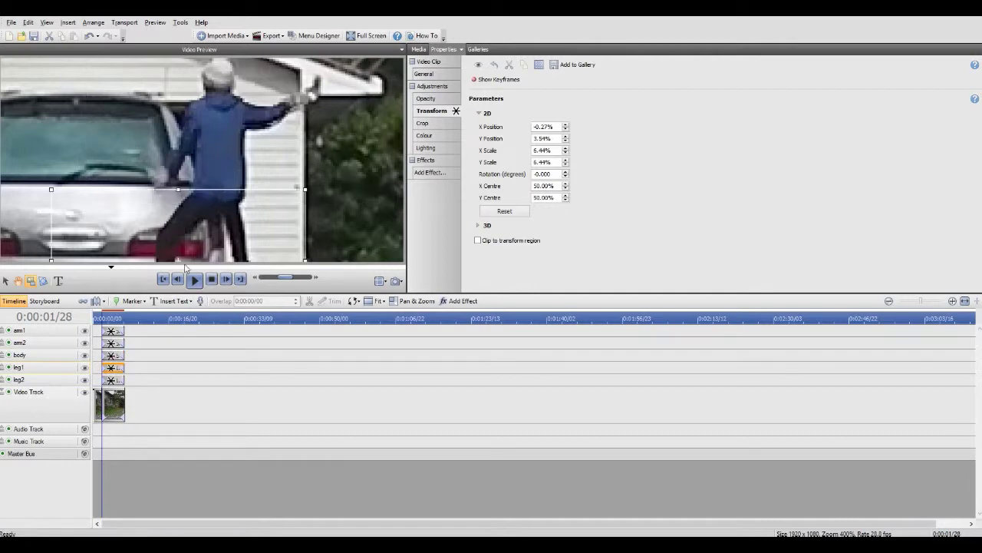
# Step: Move the transform centres of the leg1 and leg2 clips to the hip joint, with leg2's at about 46.50% X and 13.24% Y
pyautogui.scroll(-1, 185, 261)
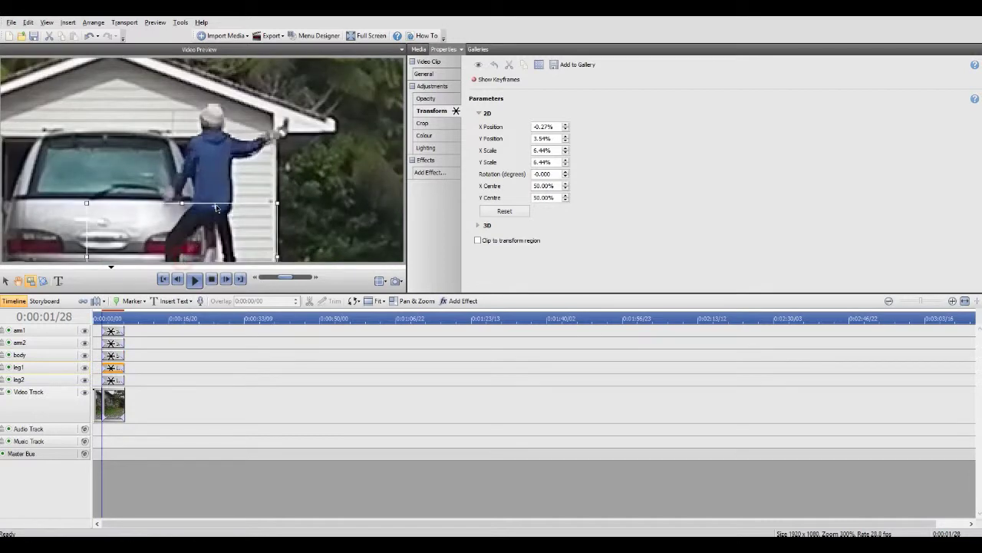
pyautogui.click(111, 380)
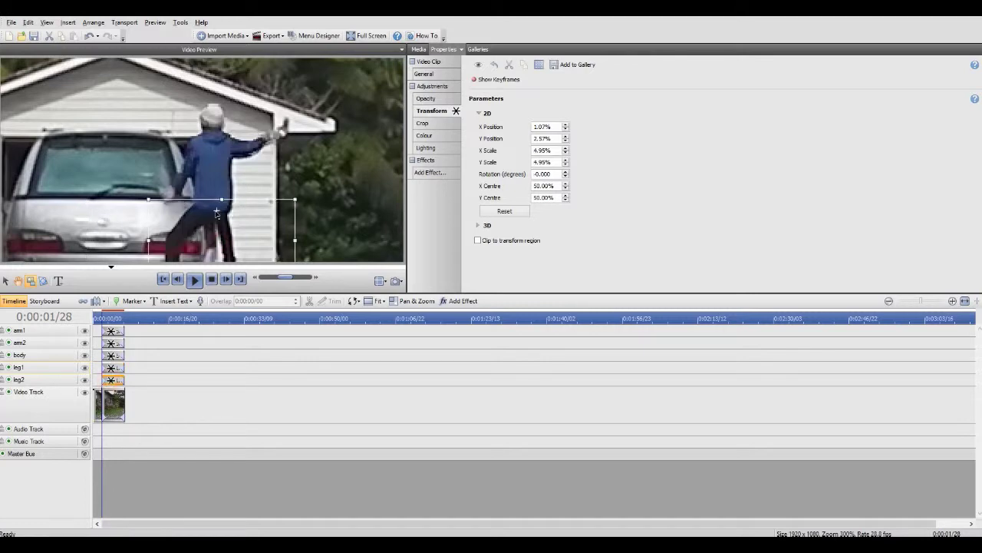
pyautogui.scroll(-5, 149, 238)
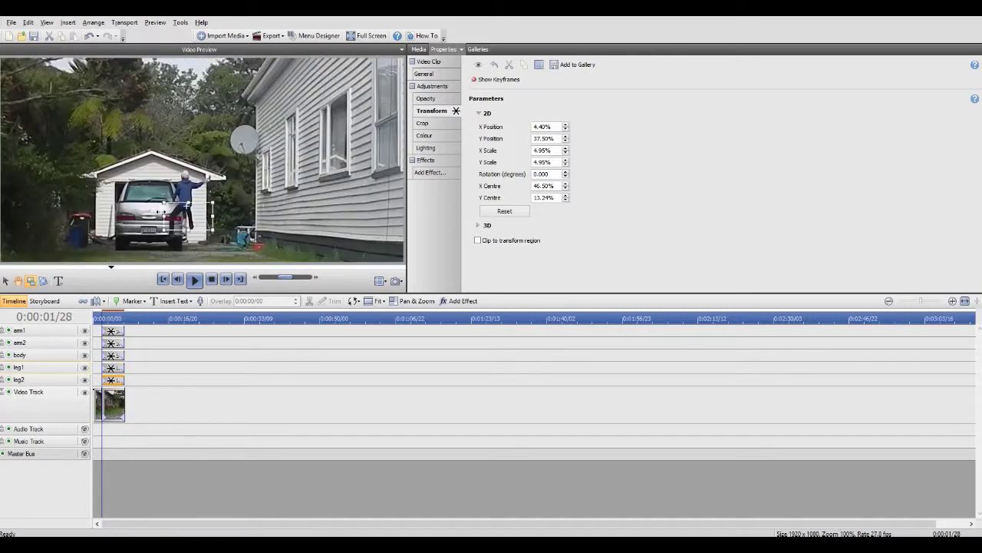
# Step: Play the timeline to check how the footage switches to the assembled cut-out figure beside the van
pyautogui.scroll(2, 149, 233)
pyautogui.click(107, 318)
pyautogui.moveTo(109, 318); pyautogui.dragTo(108, 318)
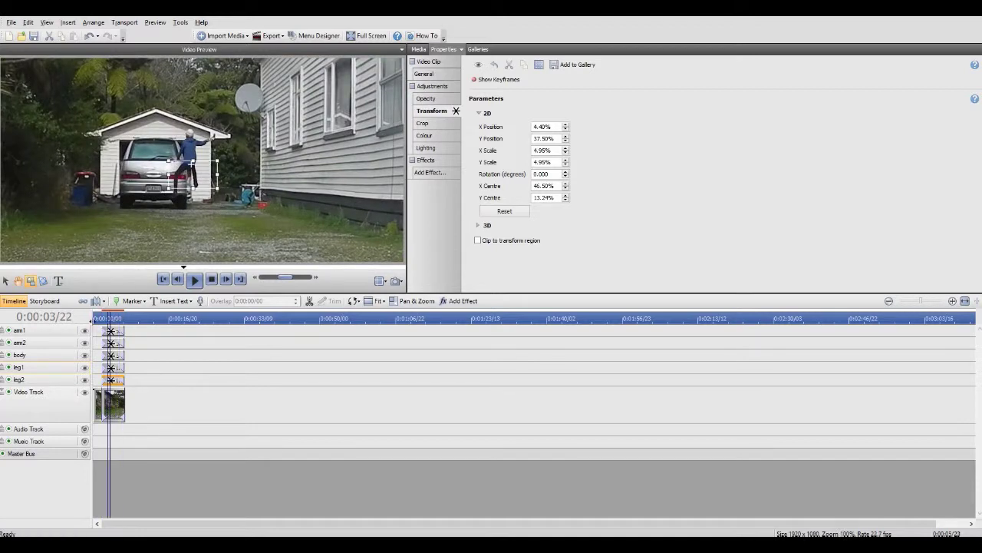
pyautogui.click(194, 279)
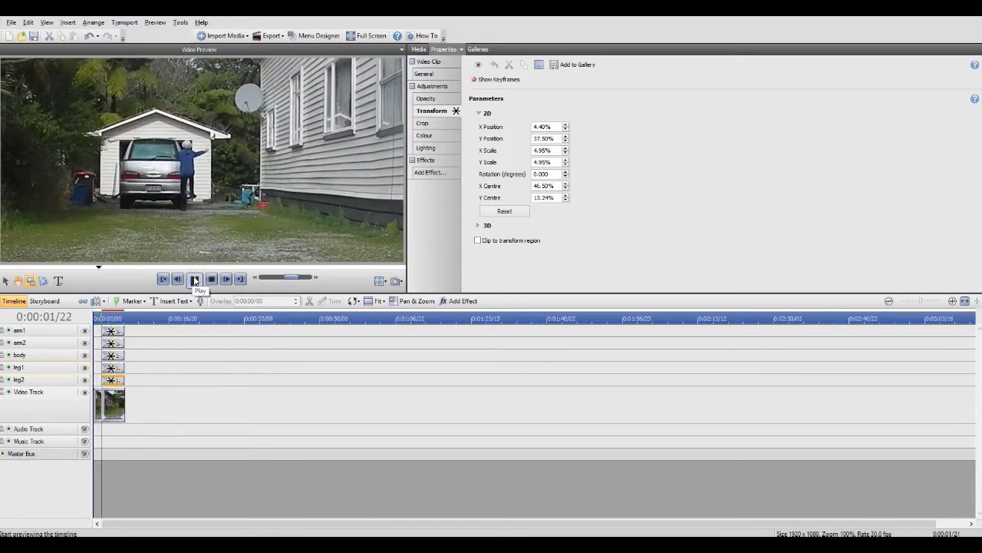
pyautogui.click(195, 279)
pyautogui.scroll(3, 163, 153)
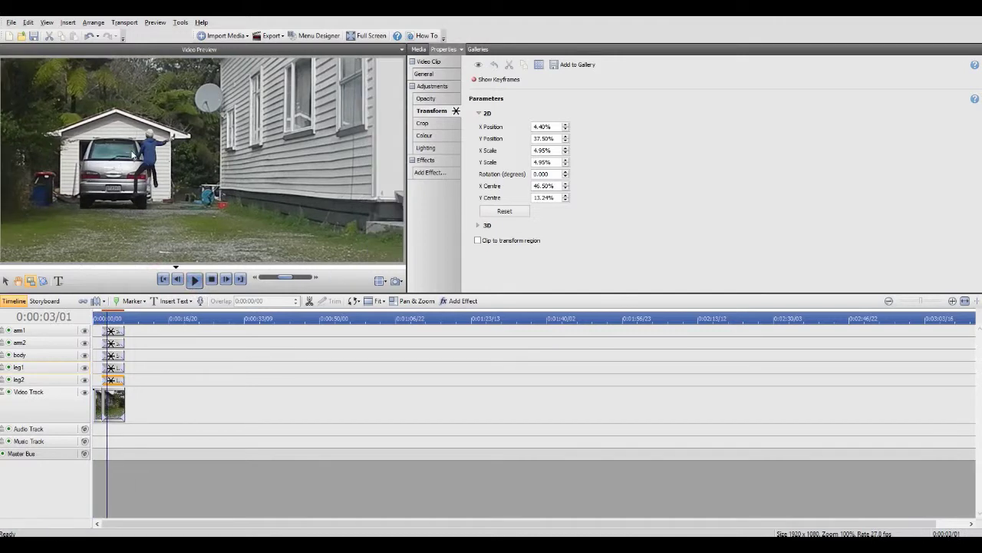
pyautogui.scroll(-5, 107, 152)
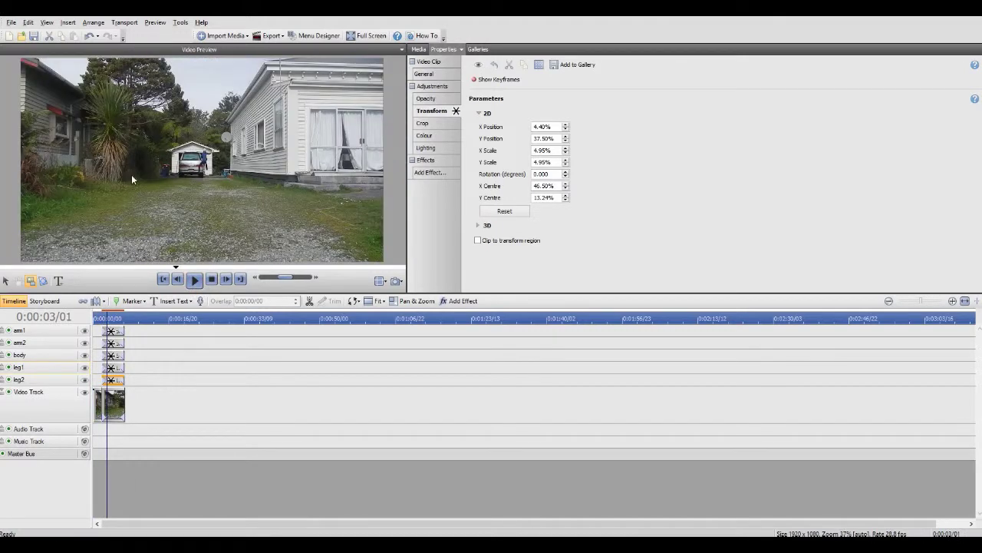
# Step: Insert a video group above arm1 and move the arm1, arm2, body, leg1 and leg2 tracks into it
pyautogui.click(112, 331)
pyautogui.moveTo(106, 317); pyautogui.dragTo(100, 319)
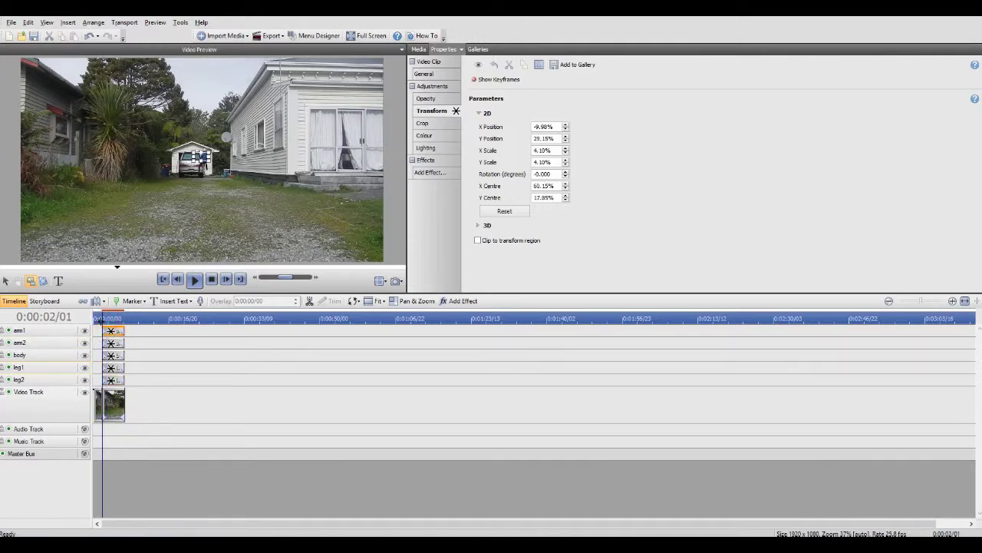
pyautogui.rightClick(50, 336)
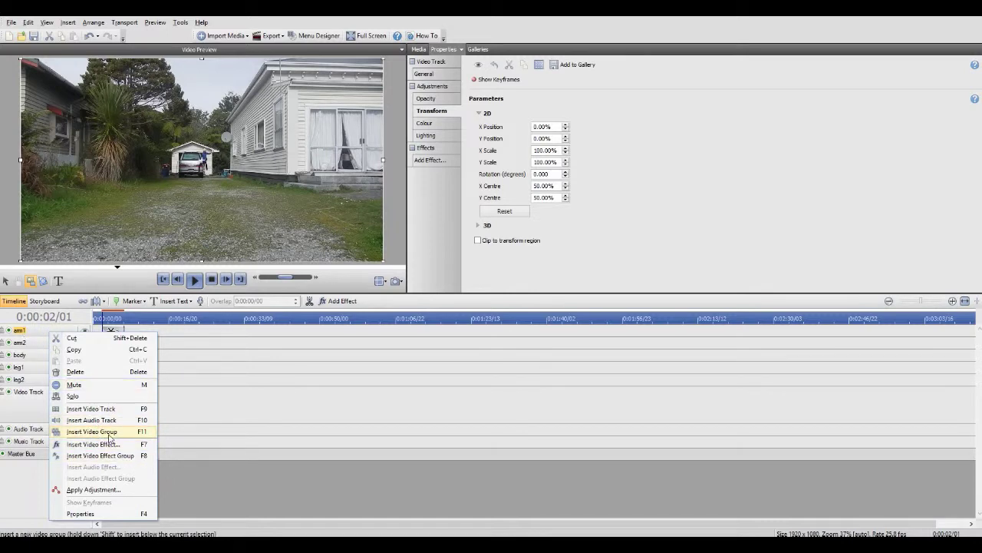
pyautogui.click(108, 435)
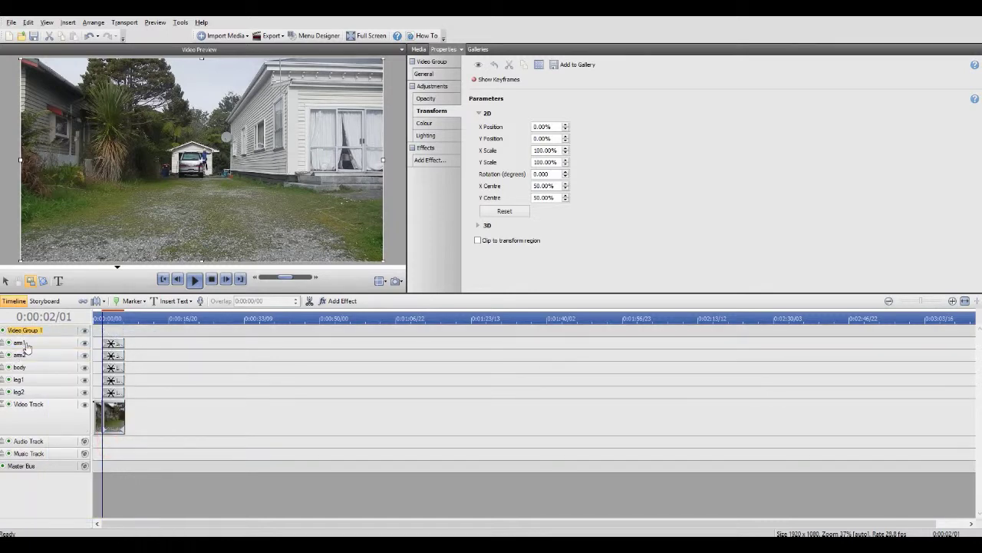
pyautogui.moveTo(27, 341); pyautogui.dragTo(26, 374)
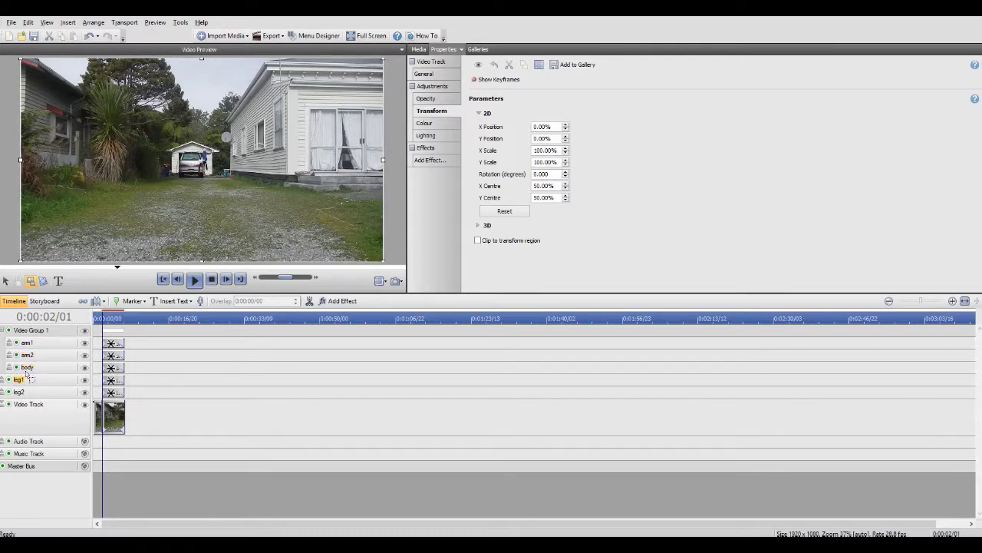
pyautogui.click(25, 393)
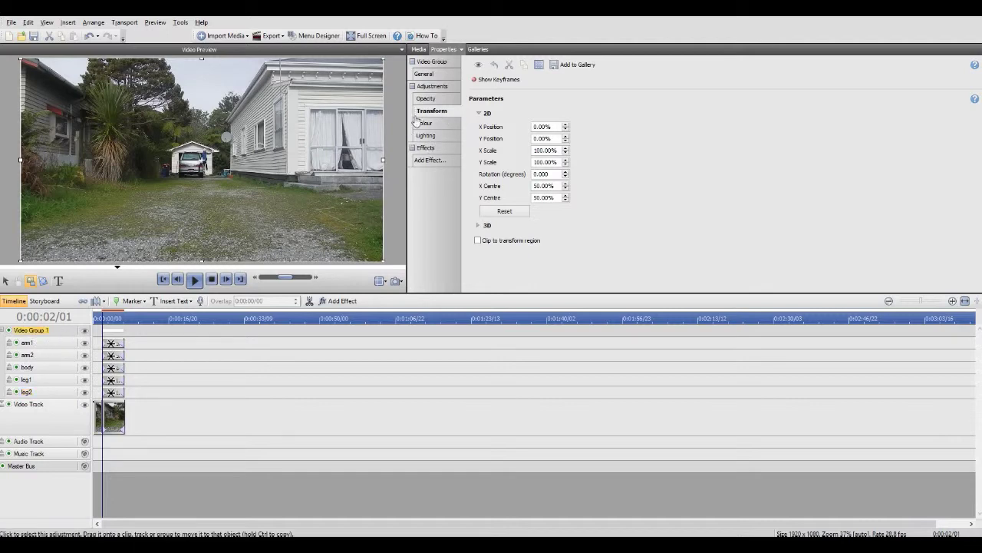
# Step: Show the video group's transform keyframes and move the first keyframe to 0:00:01/28, where the body part clips start
pyautogui.click(512, 82)
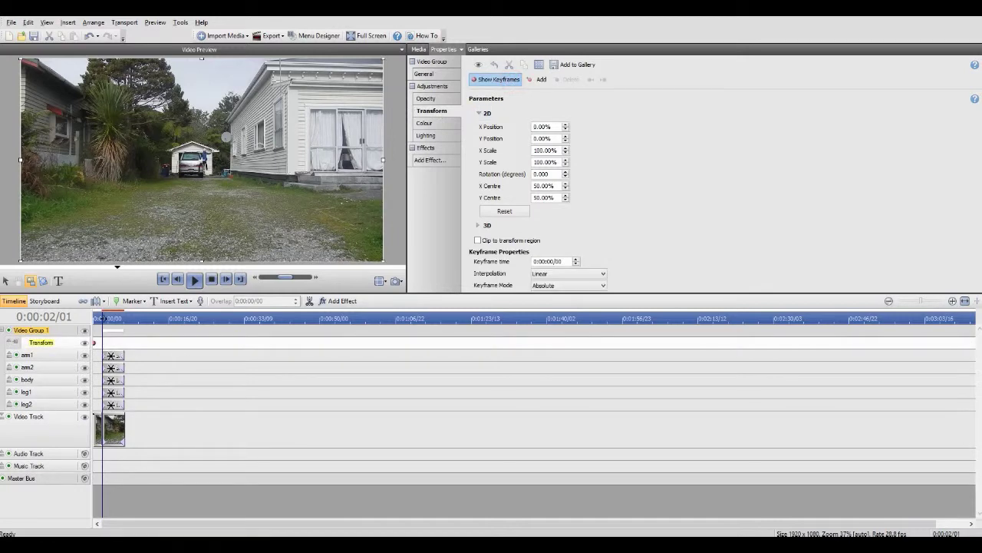
pyautogui.moveTo(94, 343); pyautogui.dragTo(102, 343)
pyautogui.press('Left')
pyautogui.press('Left')
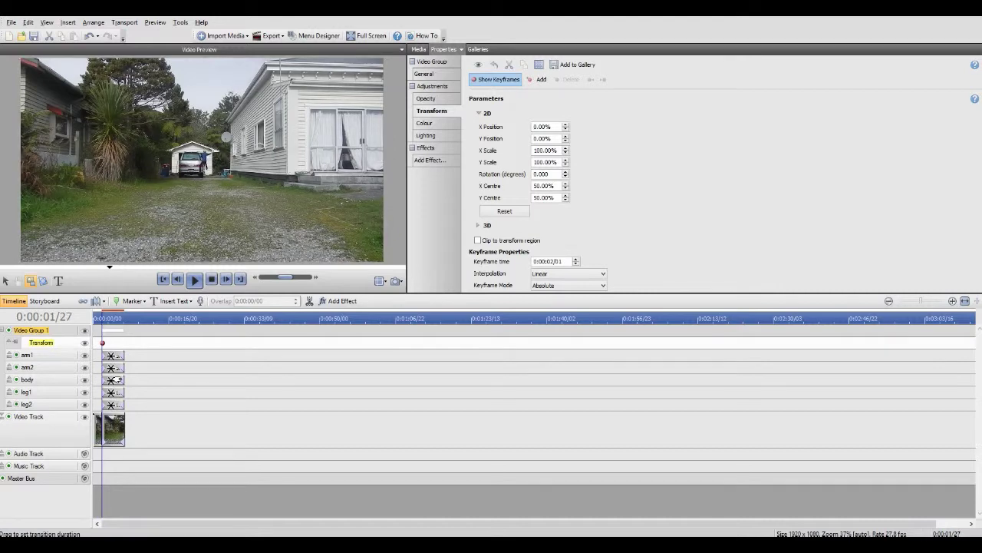
pyautogui.press('Right')
pyautogui.moveTo(102, 342); pyautogui.dragTo(101, 343)
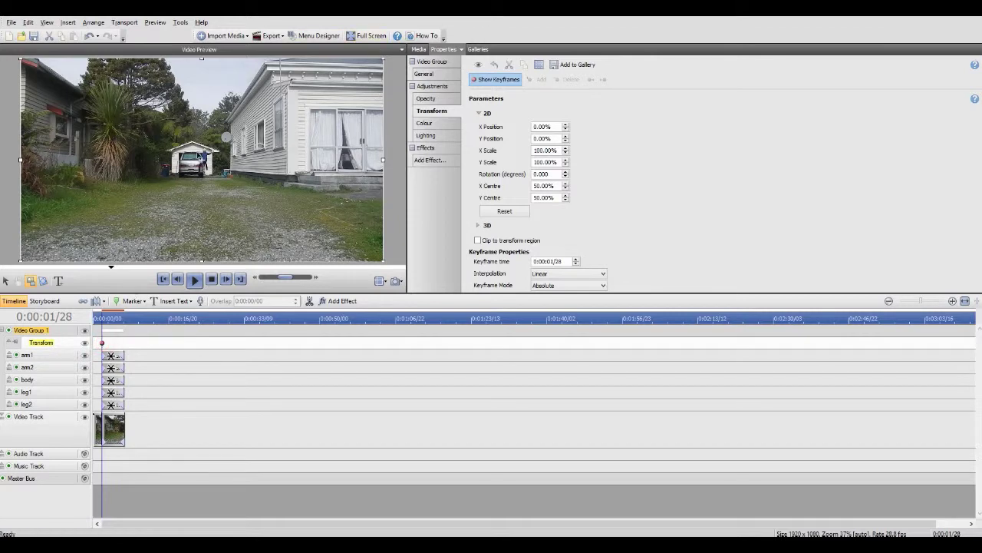
# Step: Add a second transform keyframe to the video group at the end of the clips, at 0:00:06/27
pyautogui.scroll(4, 205, 159)
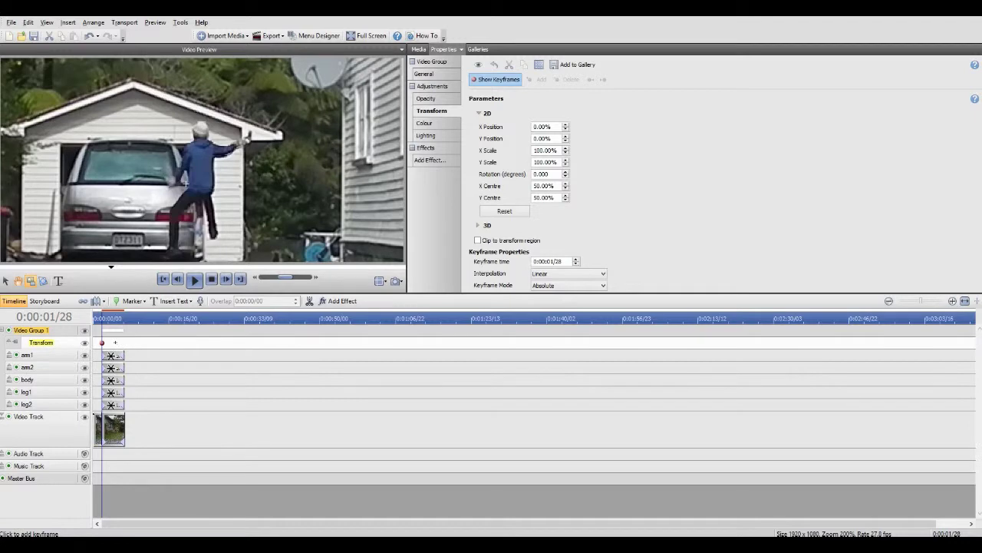
pyautogui.click(123, 344)
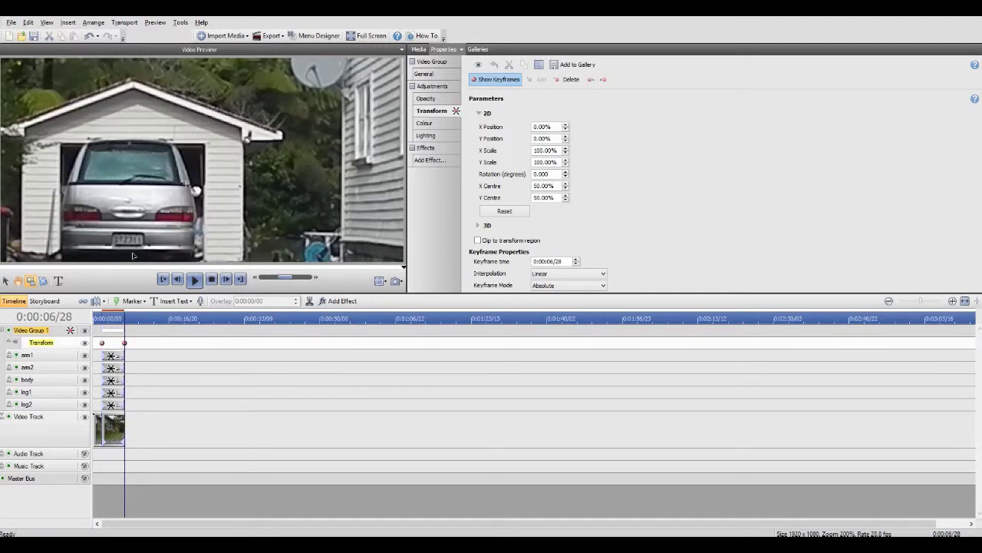
pyautogui.click(172, 281)
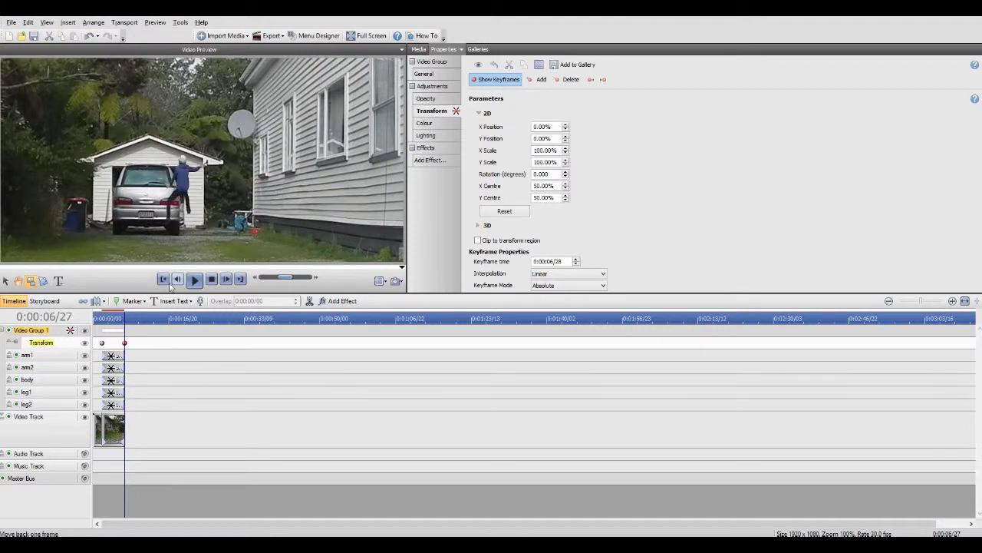
pyautogui.moveTo(124, 343); pyautogui.dragTo(124, 343)
# Step: At the group's end keyframe, move the figure to about -8.78% X and 17.38% Y, rotate it to about -69.6 degrees, and preview the motion
pyautogui.scroll(-1, 168, 171)
pyautogui.scroll(2, 191, 152)
pyautogui.scroll(-1, 219, 124)
pyautogui.scroll(1, 224, 107)
pyautogui.scroll(-3, 245, 122)
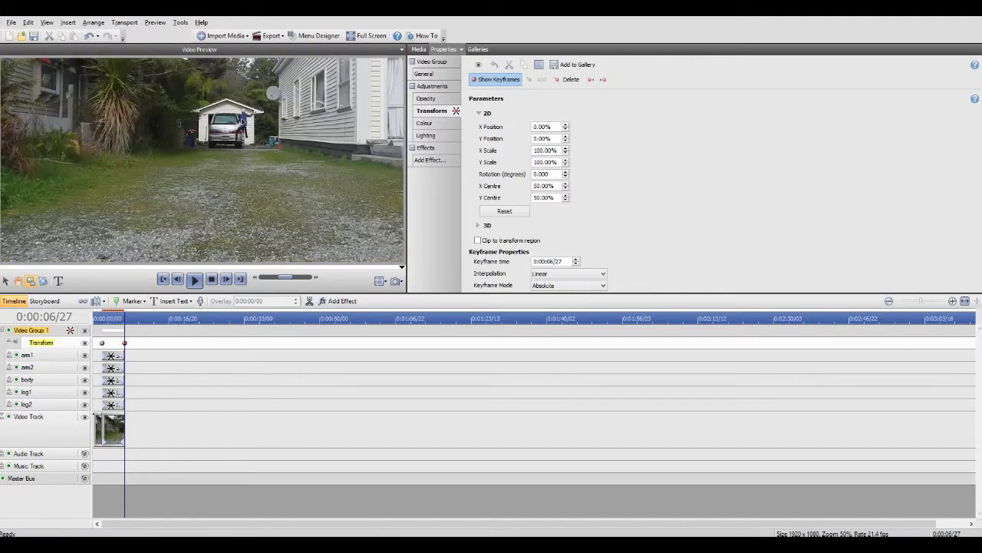
pyautogui.moveTo(236, 168); pyautogui.dragTo(221, 98)
pyautogui.moveTo(372, 194); pyautogui.dragTo(262, 167)
pyautogui.moveTo(381, 197); pyautogui.dragTo(332, 193)
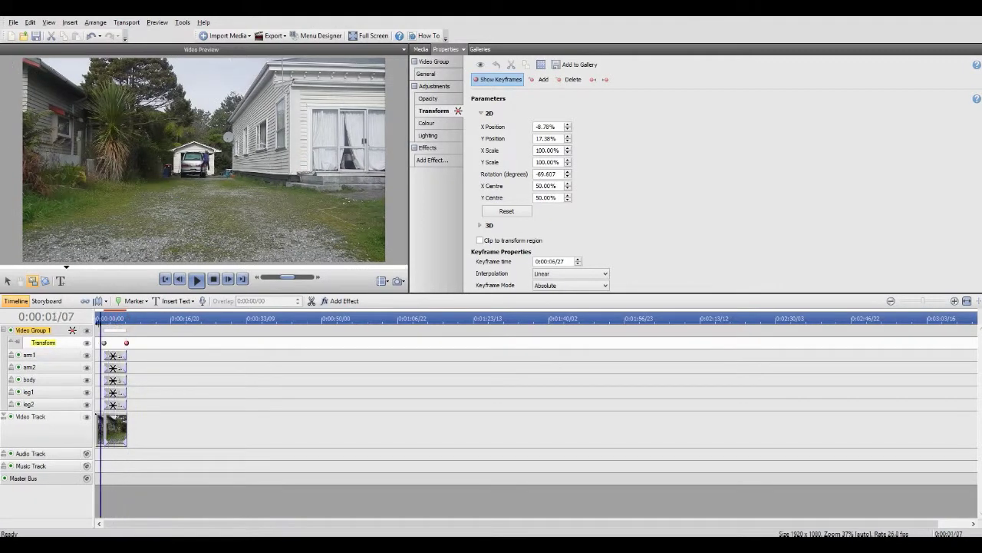
pyautogui.click(197, 280)
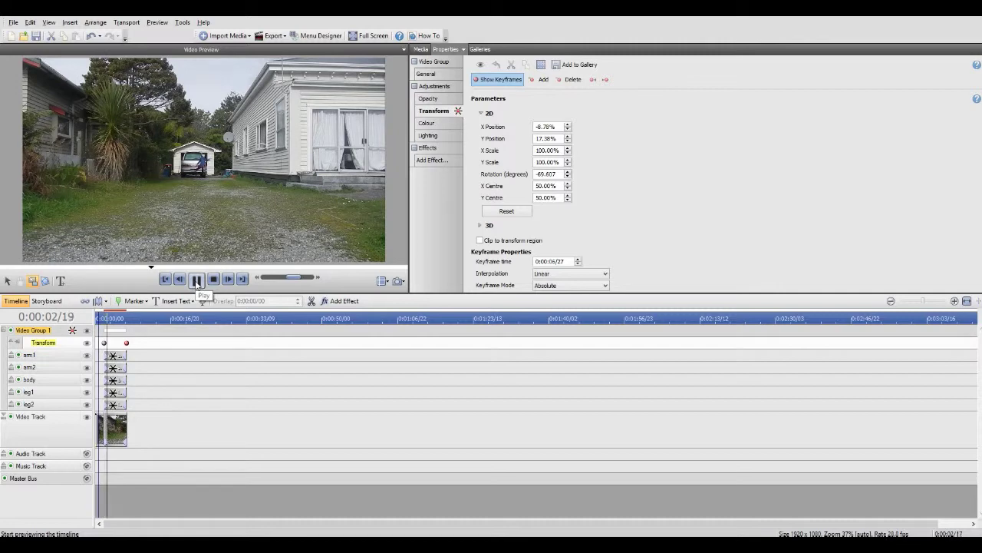
pyautogui.click(197, 280)
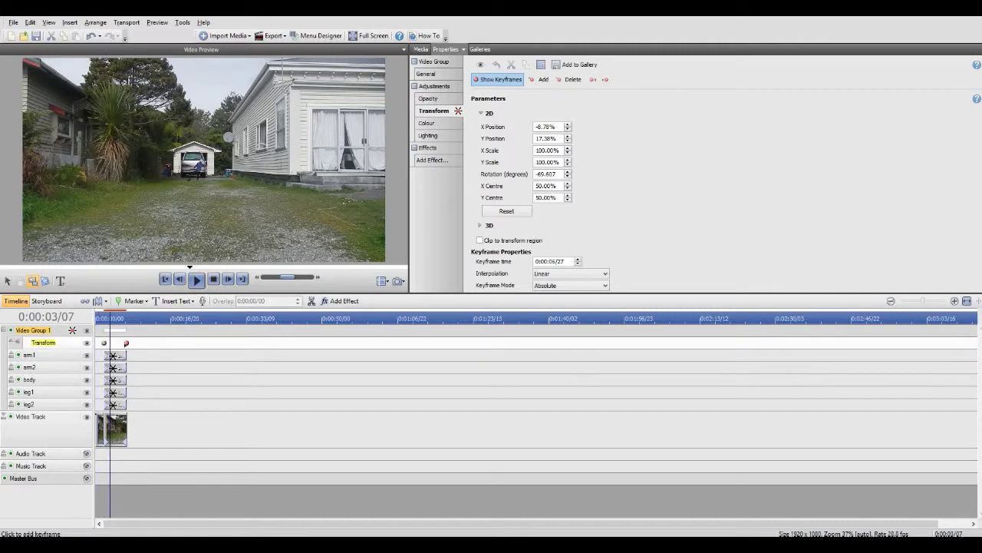
# Step: Shorten the body part and background clips, move the group's end keyframe to their new end at 0:00:04/20, and play back the result
pyautogui.moveTo(133, 354); pyautogui.dragTo(119, 442)
pyautogui.moveTo(127, 357); pyautogui.dragTo(123, 362)
pyautogui.click(57, 330)
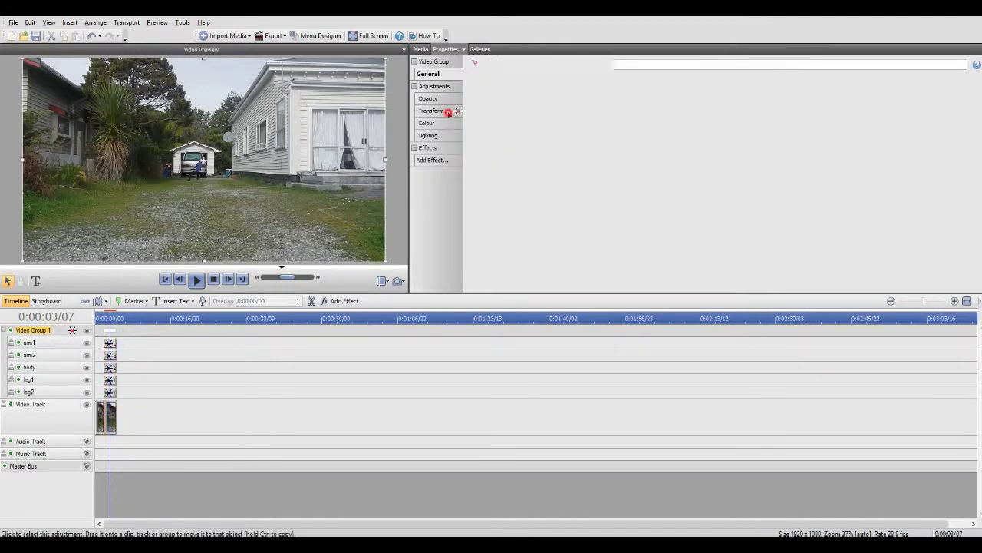
pyautogui.click(448, 113)
pyautogui.moveTo(127, 343); pyautogui.dragTo(116, 342)
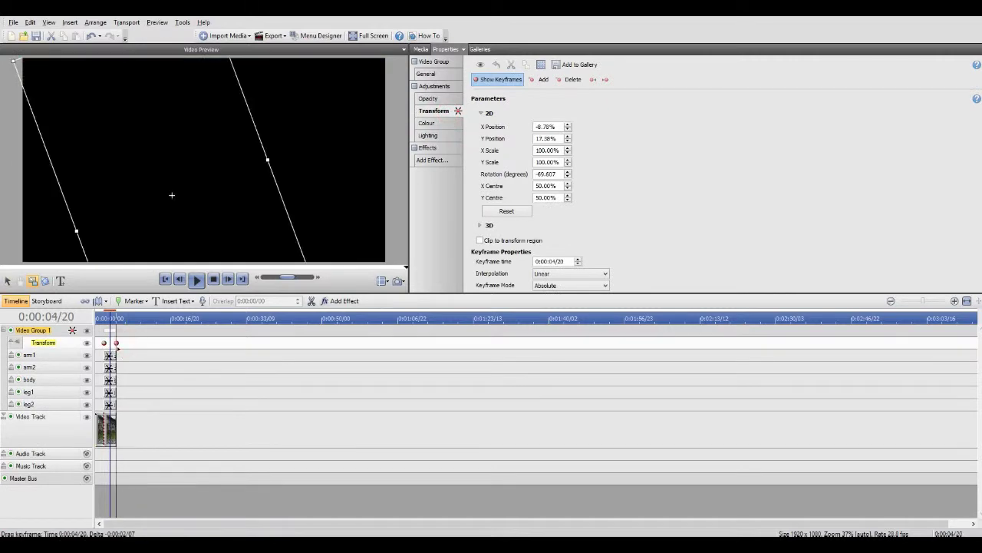
pyautogui.click(165, 279)
pyautogui.click(196, 280)
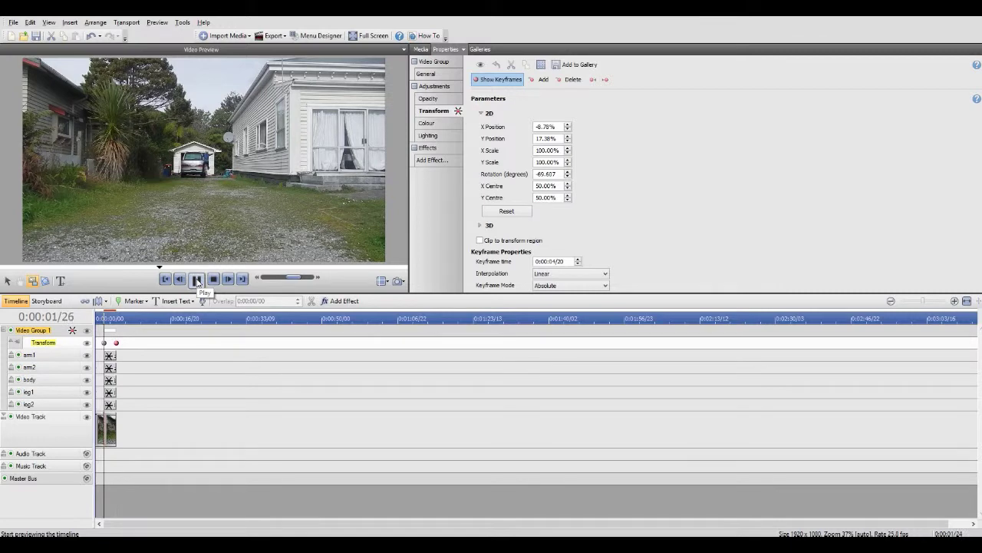
pyautogui.click(197, 280)
# Step: Add a middle group keyframe at 0:00:03/06 that raises the figure to about -5.06% X and -21.92% Y, and preview it
pyautogui.click(109, 343)
pyautogui.moveTo(188, 175); pyautogui.dragTo(185, 115)
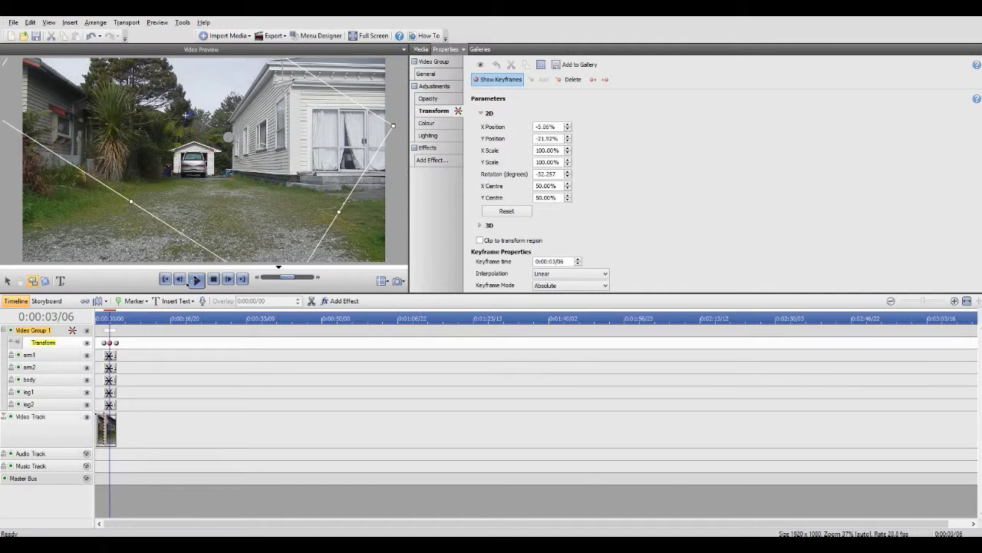
pyautogui.click(107, 317)
pyautogui.click(99, 317)
pyautogui.click(198, 280)
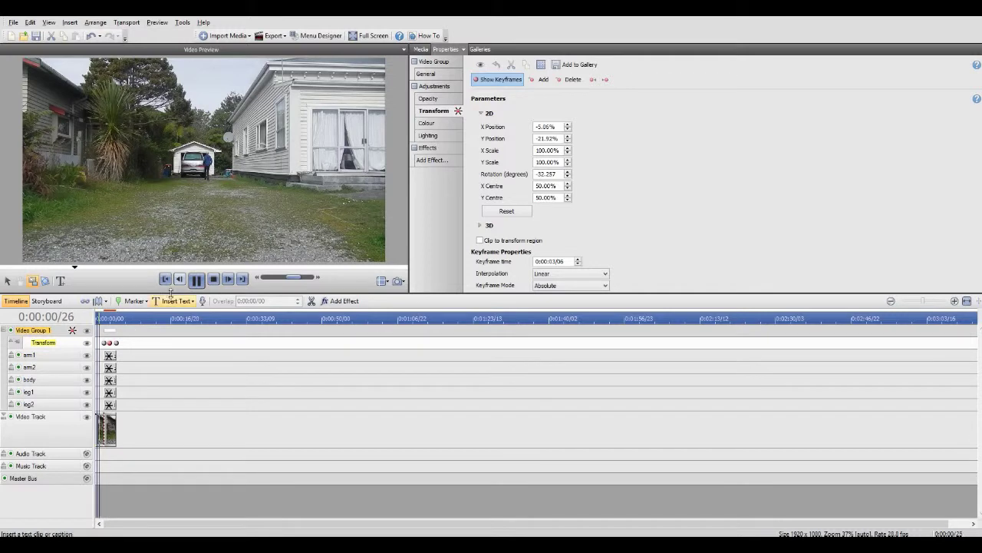
# Step: Move the group's middle keyframe to 0:00:02/17 and its end keyframe to 0:00:03/07, and play back the faster motion
pyautogui.scroll(4, 112, 343)
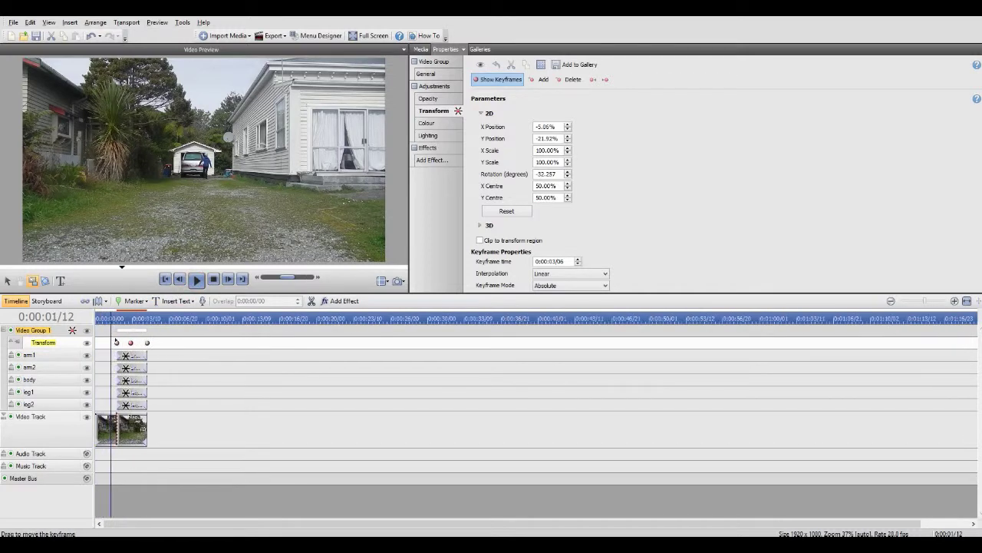
pyautogui.moveTo(208, 342); pyautogui.dragTo(165, 342)
pyautogui.click(130, 317)
pyautogui.click(195, 280)
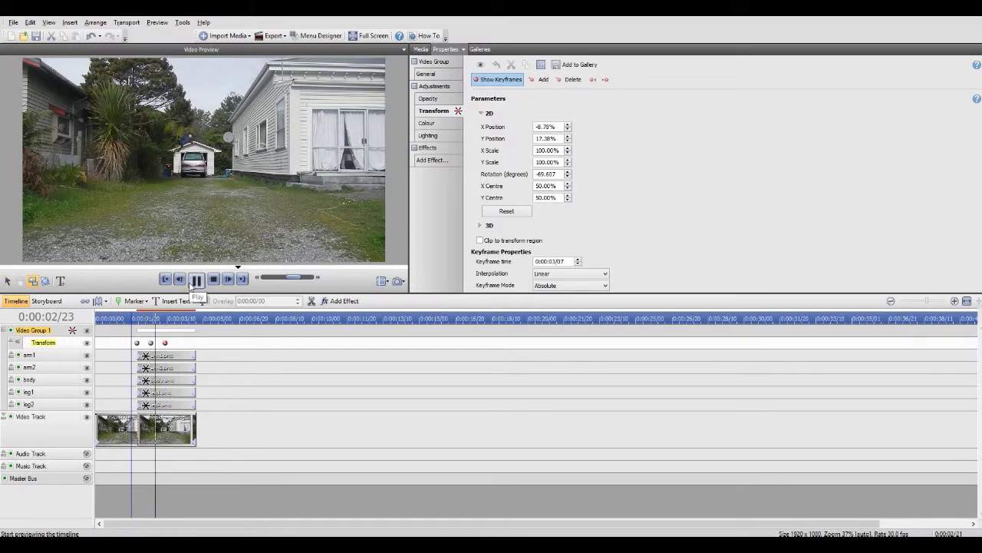
pyautogui.click(196, 280)
# Step: Set the interpolation of the group's first keyframe at 0:00:01/28 to Quadratic Fast and preview the motion
pyautogui.click(137, 343)
pyautogui.click(561, 276)
pyautogui.click(549, 305)
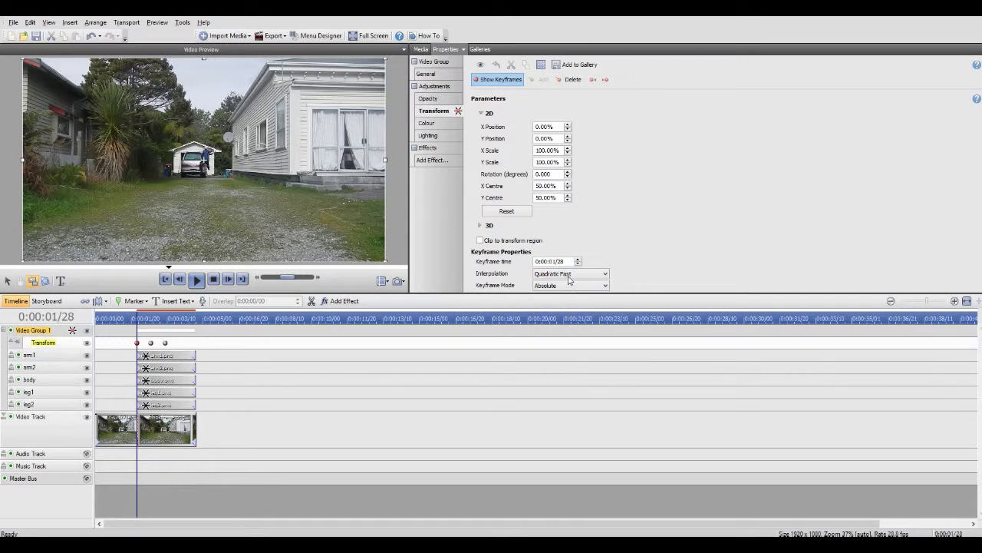
pyautogui.click(197, 280)
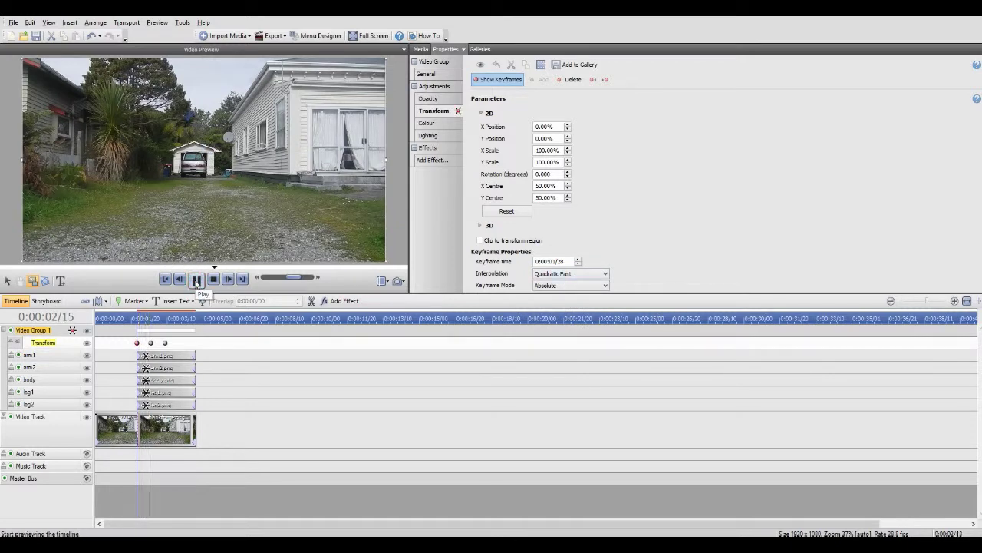
pyautogui.click(197, 280)
# Step: Set the interpolation of the group's middle keyframe at 0:00:02/17 to Quadratic Slow and preview the motion
pyautogui.click(152, 343)
pyautogui.click(568, 274)
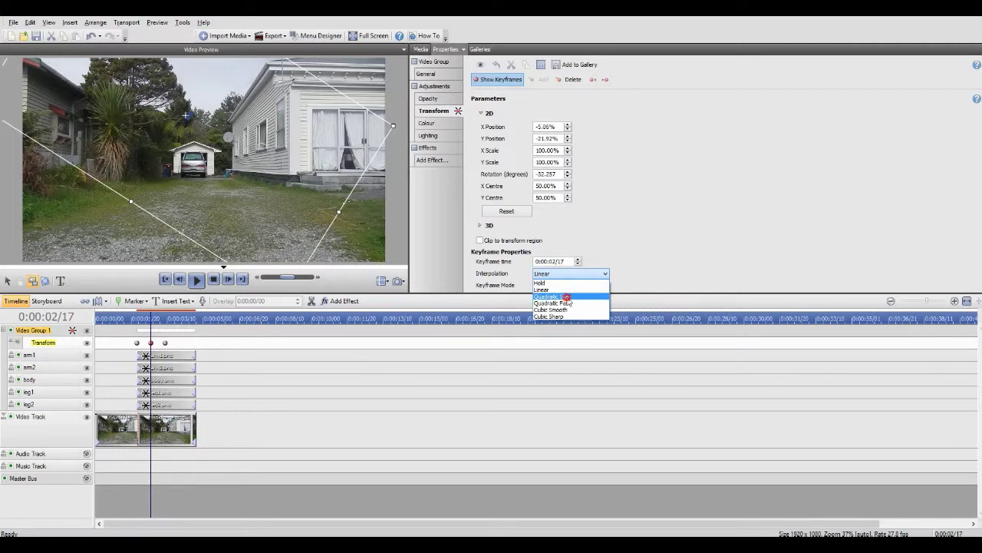
pyautogui.click(566, 296)
pyautogui.click(196, 280)
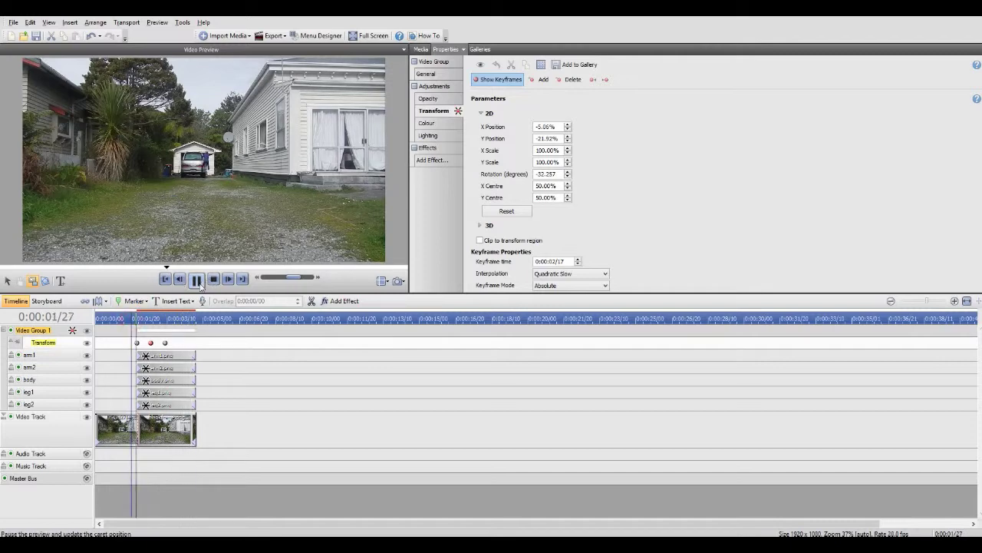
pyautogui.click(197, 281)
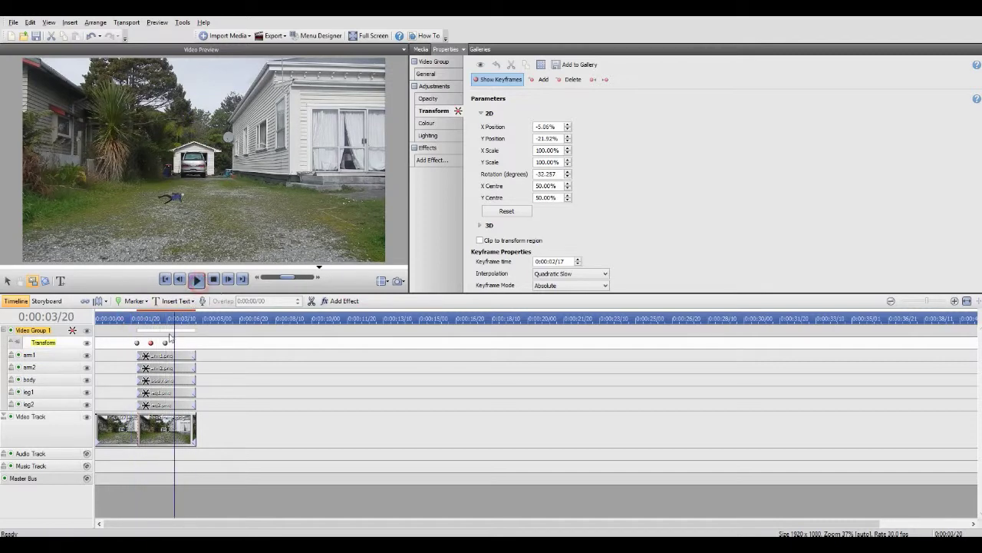
# Step: At the group's end keyframe at 0:00:03/07, enlarge the figure to about 214% and place it at about -9.85% X and 10.33% Y
pyautogui.click(165, 342)
pyautogui.scroll(-2, 217, 73)
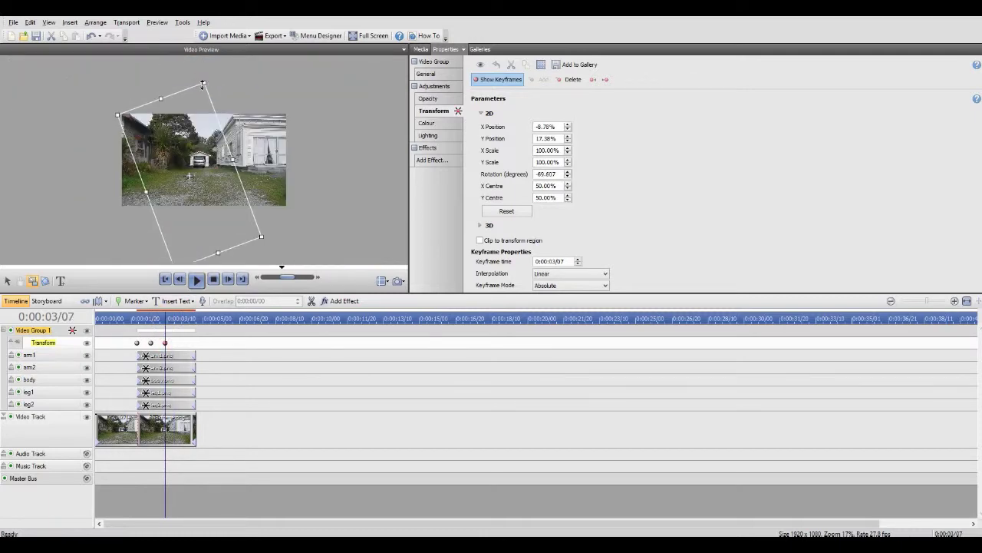
pyautogui.moveTo(202, 83); pyautogui.dragTo(218, 0)
pyautogui.moveTo(209, 117); pyautogui.dragTo(190, 166)
pyautogui.scroll(-2, 190, 167)
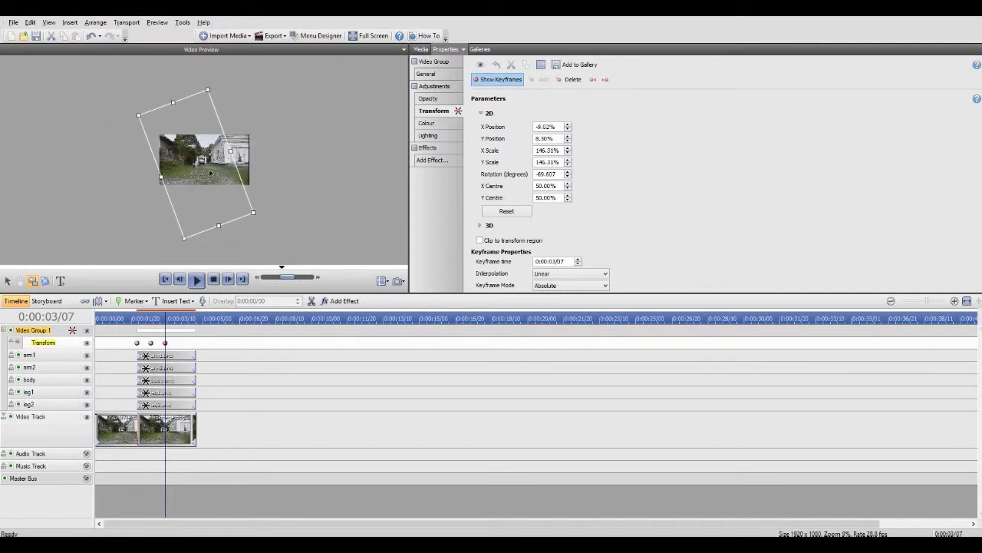
pyautogui.moveTo(254, 214); pyautogui.dragTo(197, 176)
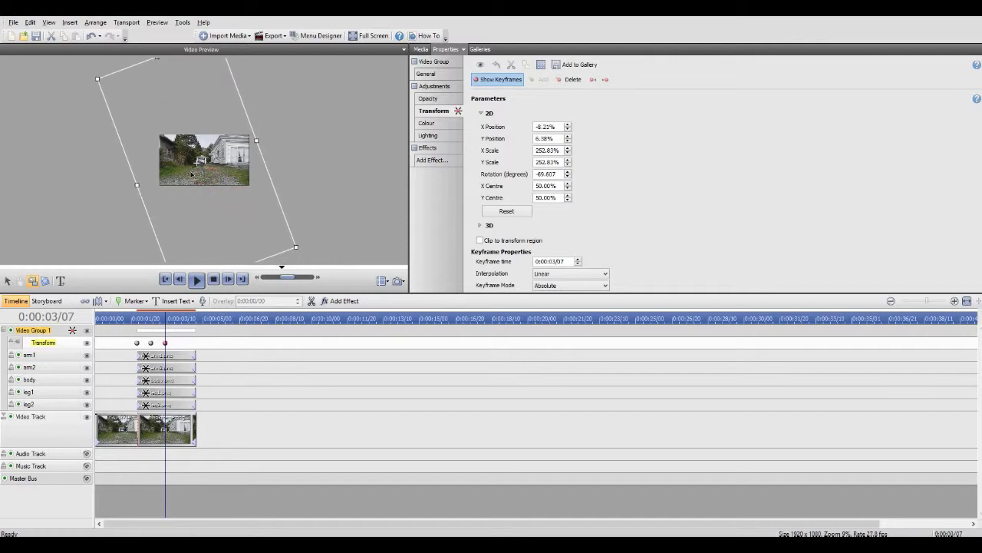
pyautogui.scroll(4, 197, 175)
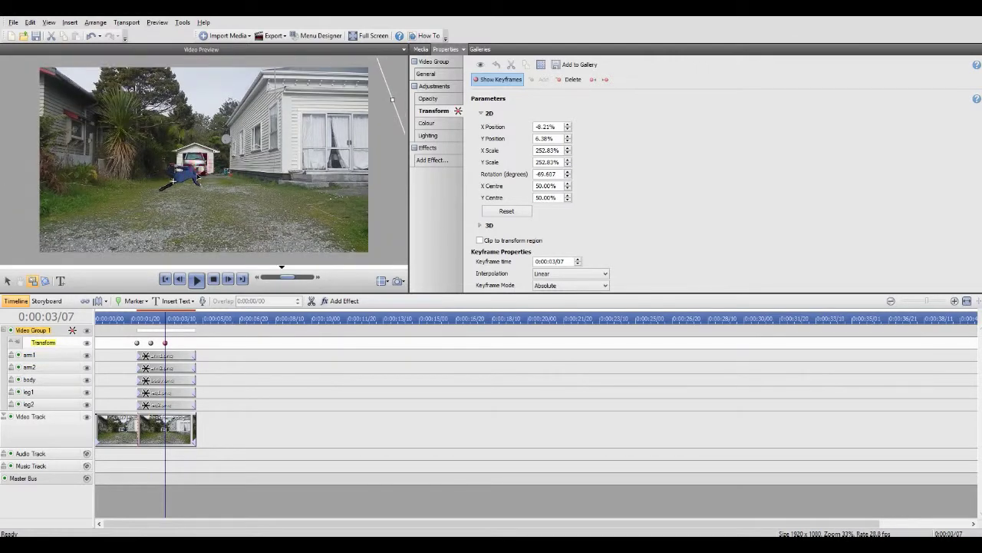
pyautogui.moveTo(198, 176); pyautogui.dragTo(200, 162)
pyautogui.scroll(-4, 200, 162)
pyautogui.moveTo(287, 242); pyautogui.dragTo(251, 230)
pyautogui.moveTo(204, 180); pyautogui.dragTo(218, 195)
pyautogui.scroll(1, 188, 159)
pyautogui.scroll(3, 188, 159)
pyautogui.moveTo(190, 201); pyautogui.dragTo(195, 190)
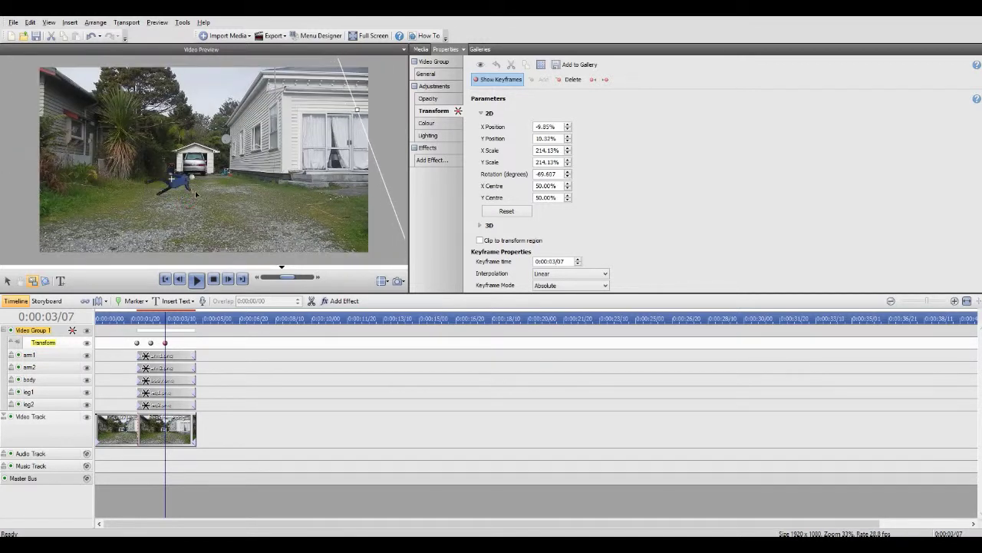
# Step: Enlarge the figure to about 114.57% at the group's middle keyframe at 0:00:02/17 and preview the motion
pyautogui.moveTo(163, 320)
pyautogui.mouseDown()
pyautogui.moveTo(135, 321)
pyautogui.moveTo(149, 321)
pyautogui.mouseUp()
pyautogui.click(152, 343)
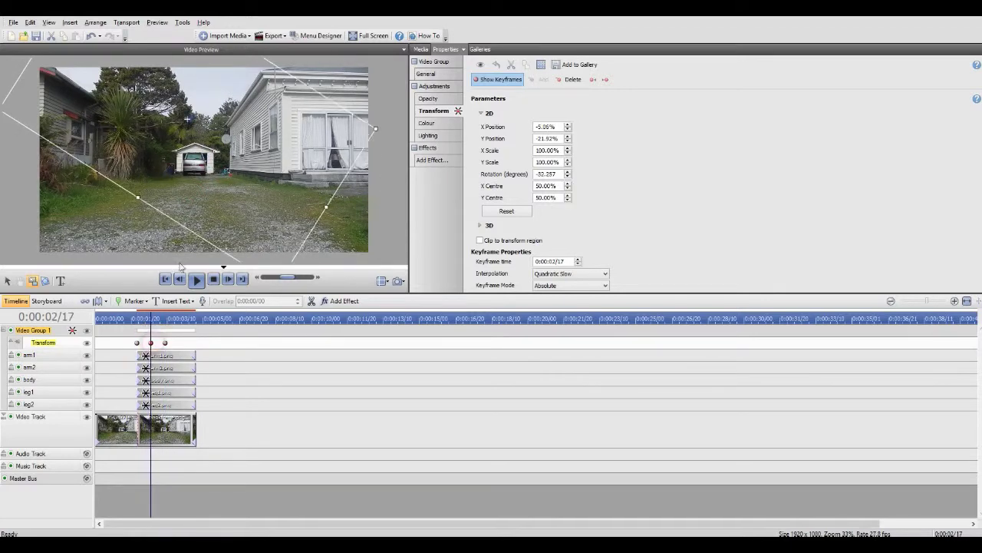
pyautogui.scroll(-2, 206, 182)
pyautogui.moveTo(248, 235); pyautogui.dragTo(233, 211)
pyautogui.scroll(3, 190, 193)
pyautogui.click(197, 280)
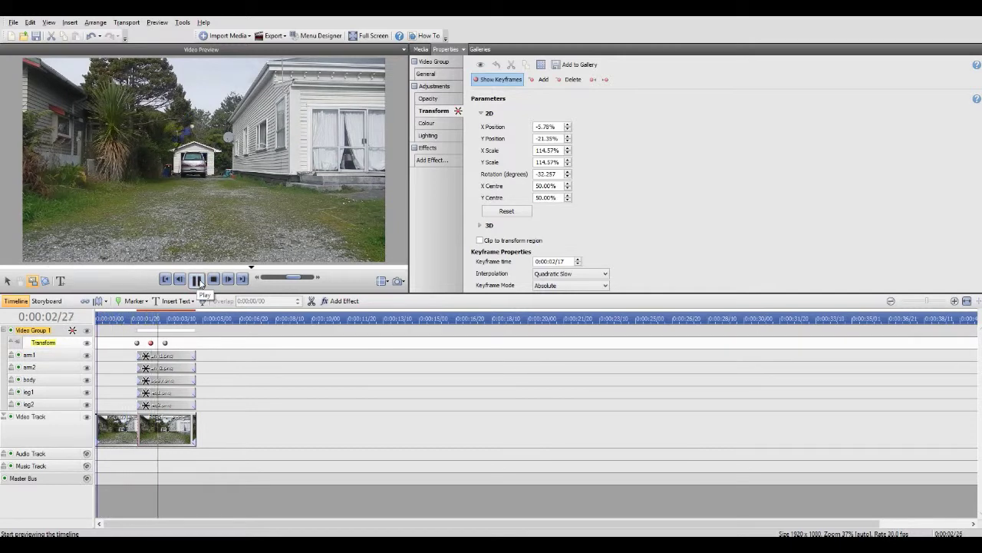
pyautogui.click(197, 280)
# Step: Split all body part clips and the second background clip at 0:00:03/07 and delete the parts after the cut
pyautogui.click(167, 318)
pyautogui.moveTo(167, 323); pyautogui.dragTo(165, 323)
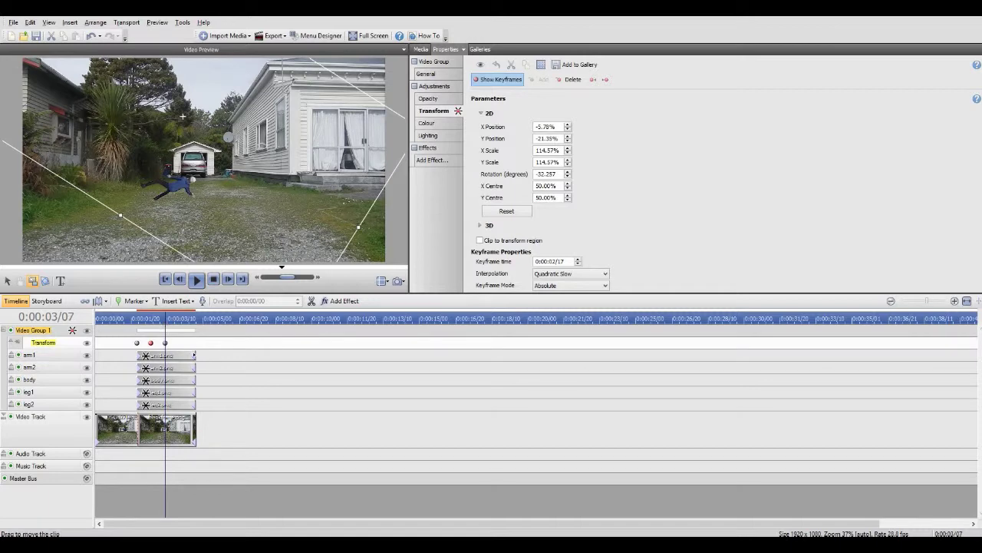
pyautogui.moveTo(213, 350); pyautogui.dragTo(185, 447)
pyautogui.click(313, 301)
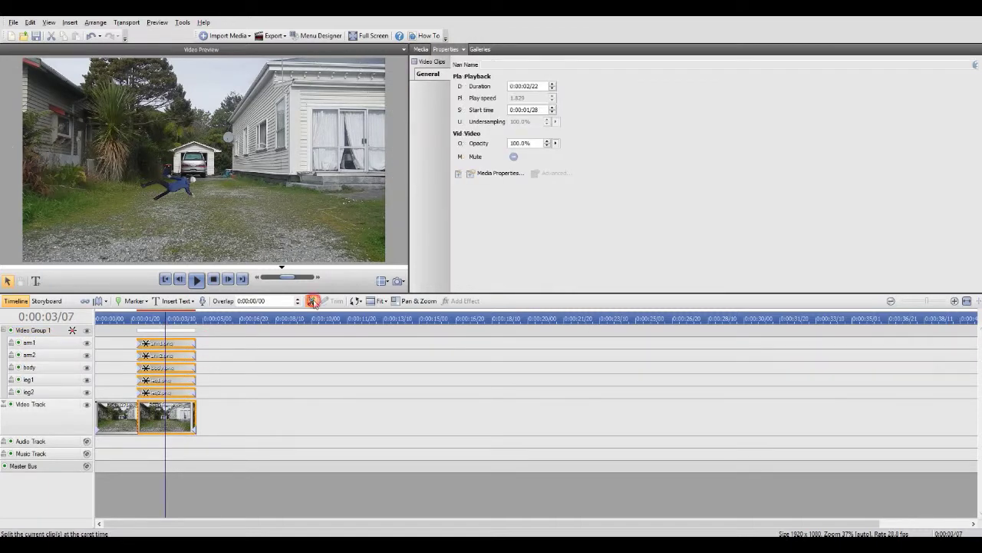
pyautogui.press('Delete')
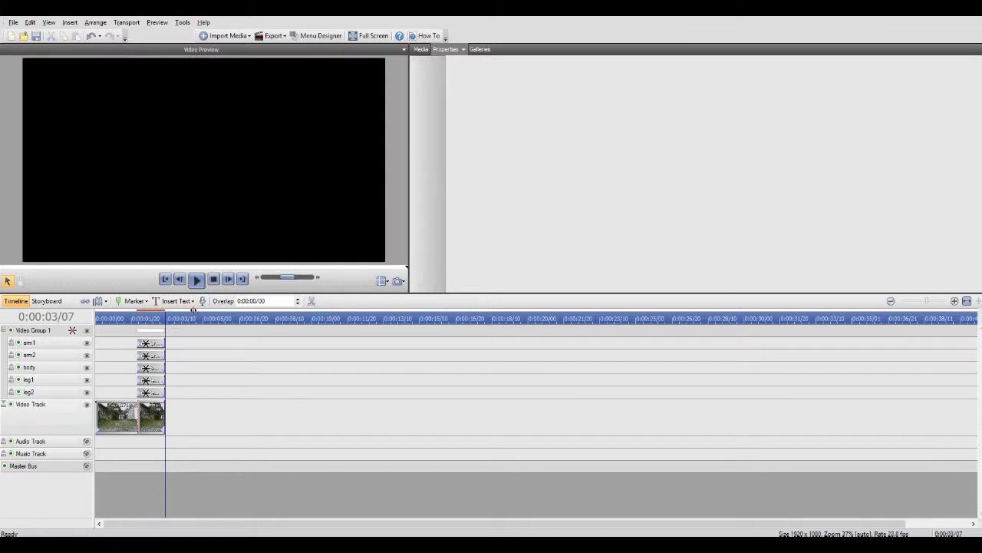
# Step: Turn on Transform keyframes for the arm1 clip, starting at 0:00:01/28
pyautogui.press('Left')
pyautogui.moveTo(153, 316); pyautogui.dragTo(147, 321)
pyautogui.moveTo(133, 320); pyautogui.dragTo(136, 321)
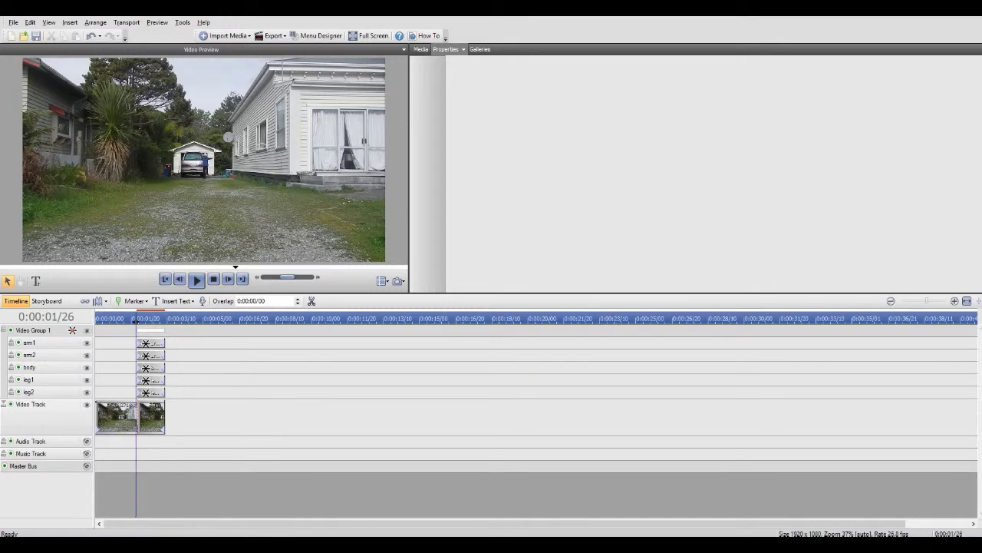
pyautogui.press('Right')
pyautogui.press('Right')
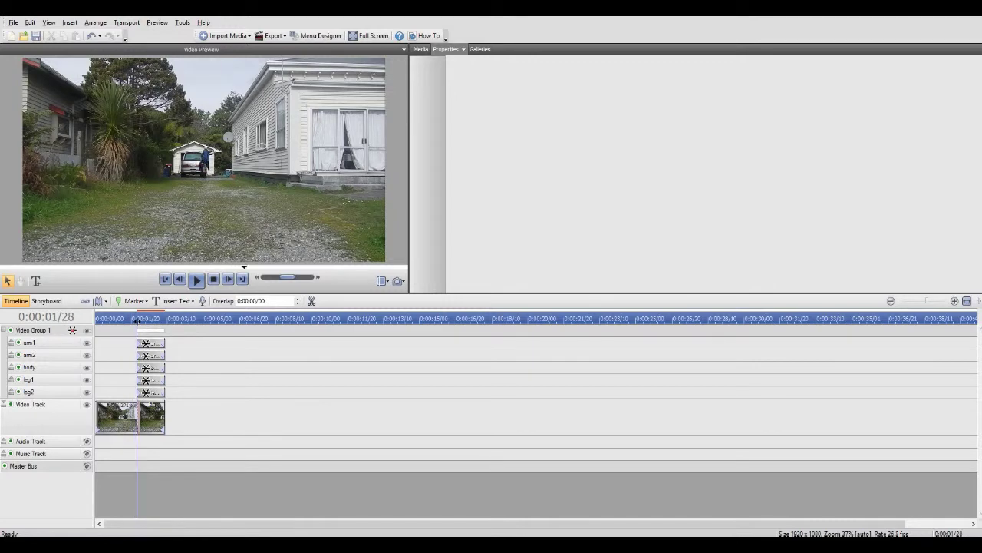
pyautogui.click(153, 342)
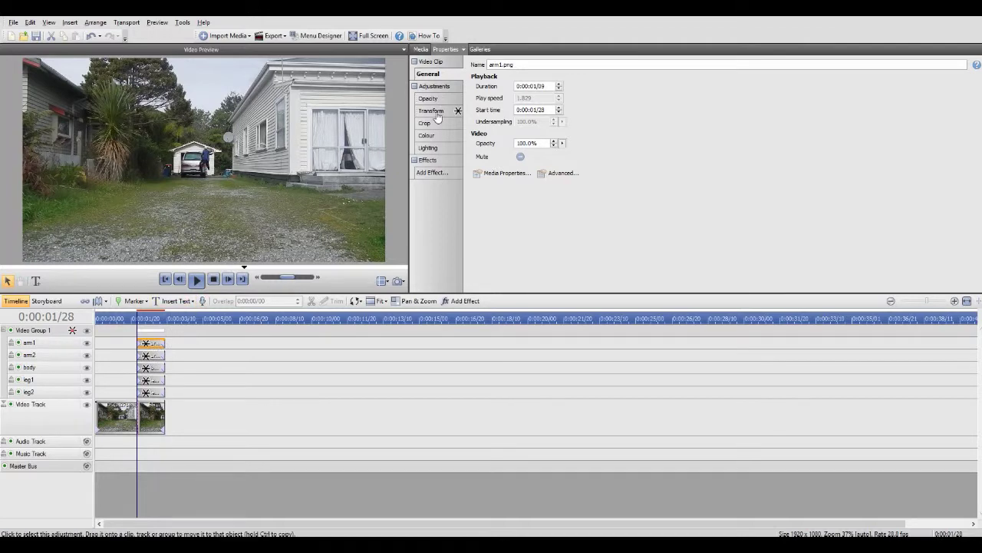
pyautogui.click(434, 111)
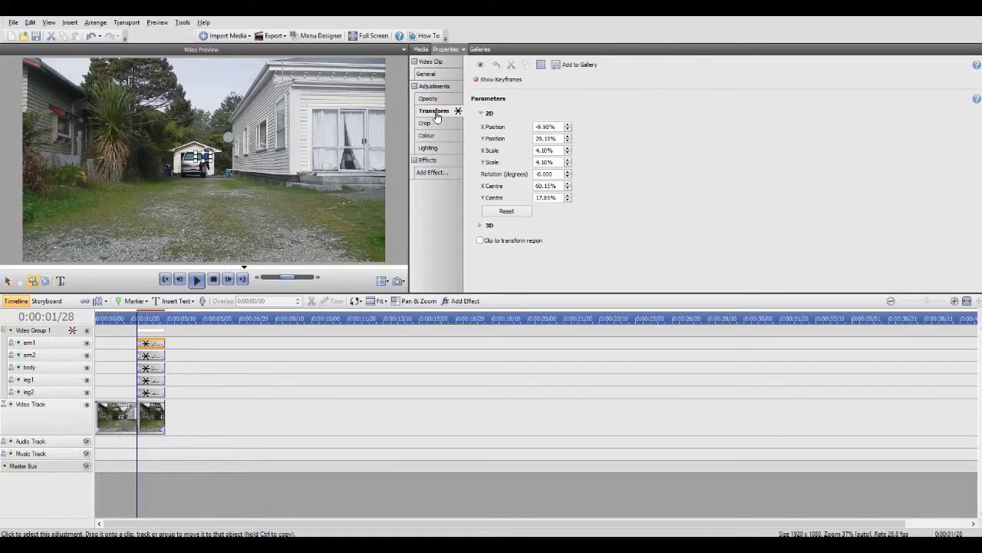
pyautogui.click(489, 80)
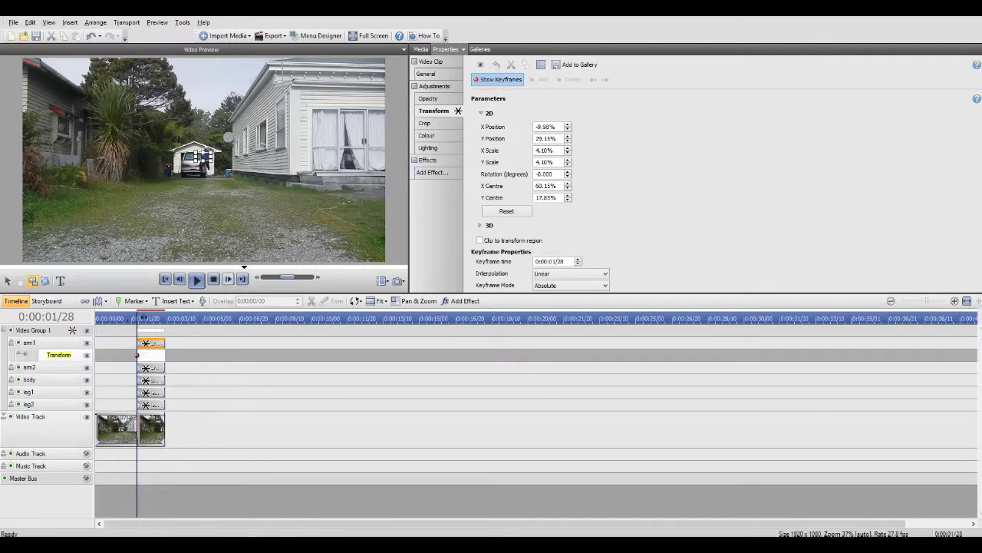
# Step: Add an arm1 Transform keyframe at 0:00:02/11 and rotate the arm to about -64 degrees
pyautogui.moveTo(137, 317); pyautogui.dragTo(146, 317)
pyautogui.click(148, 354)
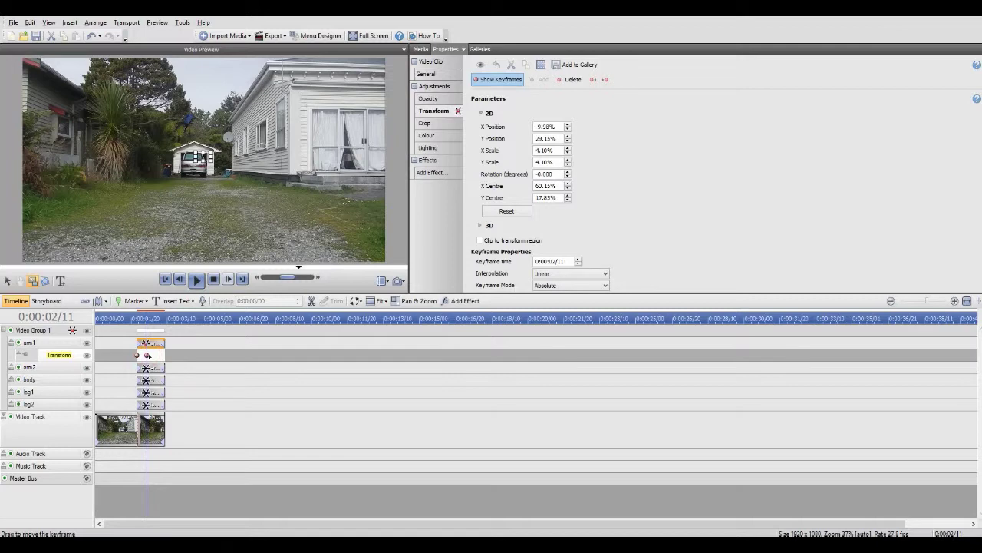
pyautogui.scroll(2, 198, 136)
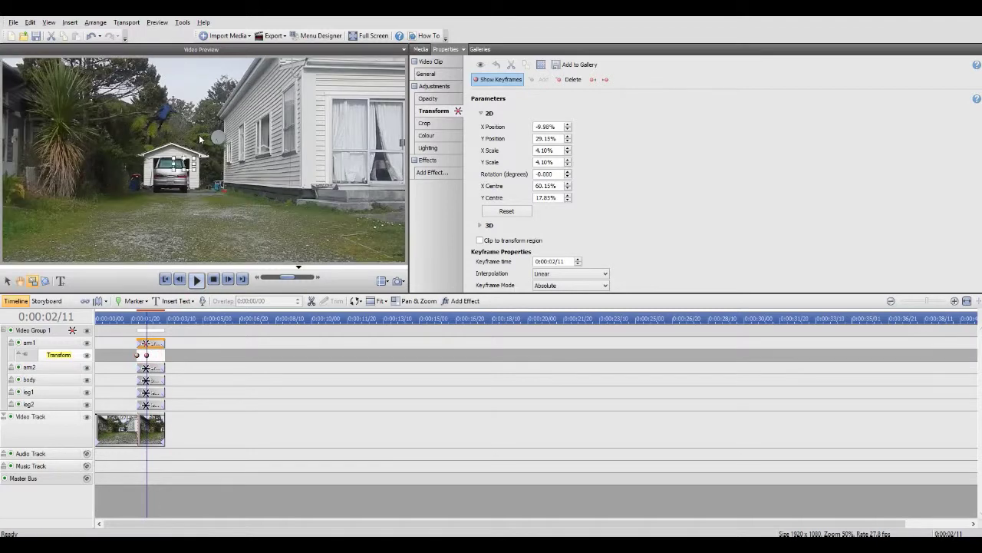
pyautogui.scroll(-1, 175, 119)
pyautogui.moveTo(225, 132); pyautogui.dragTo(224, 156)
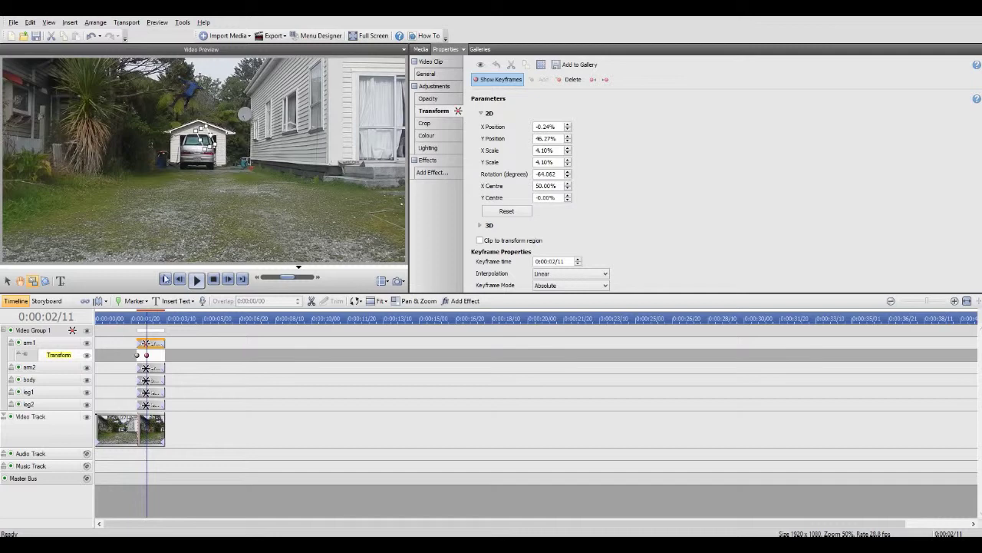
# Step: Step frame by frame through the start of the flight and play it back to check the arm1 rotation
pyautogui.moveTo(146, 316); pyautogui.dragTo(137, 317)
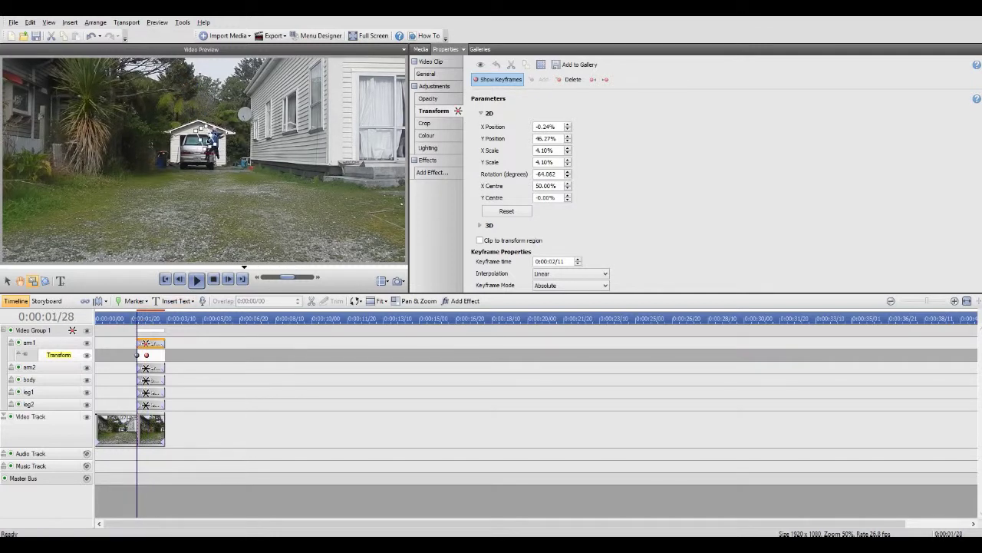
pyautogui.press('Right')
pyautogui.press('Right')
pyautogui.press('Right')
pyautogui.press('Right')
pyautogui.press('Right')
pyautogui.press('Right')
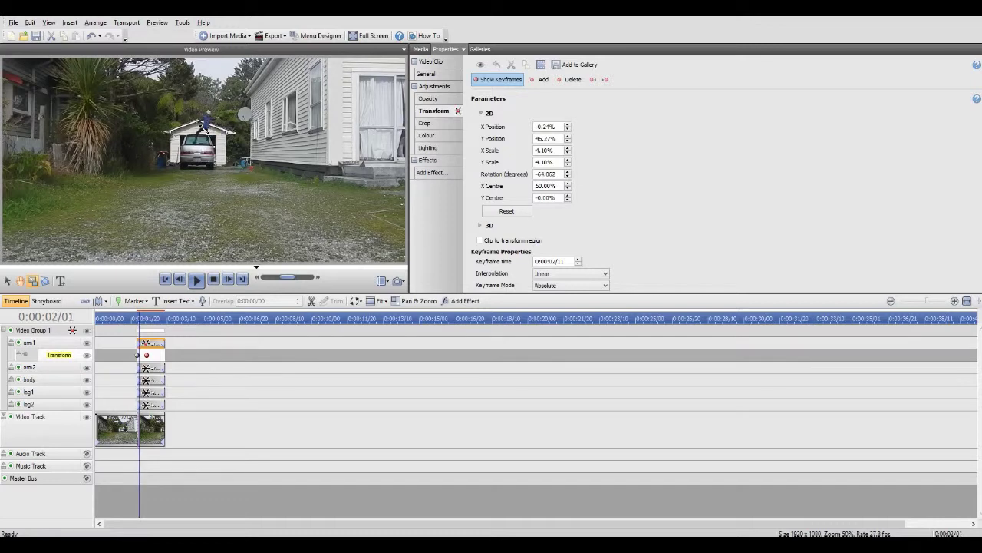
pyautogui.press('Right')
pyautogui.press('Right')
pyautogui.press('Right')
pyautogui.press('Right')
pyautogui.press('Right')
pyautogui.press('Right')
pyautogui.press('Right')
pyautogui.press('Right')
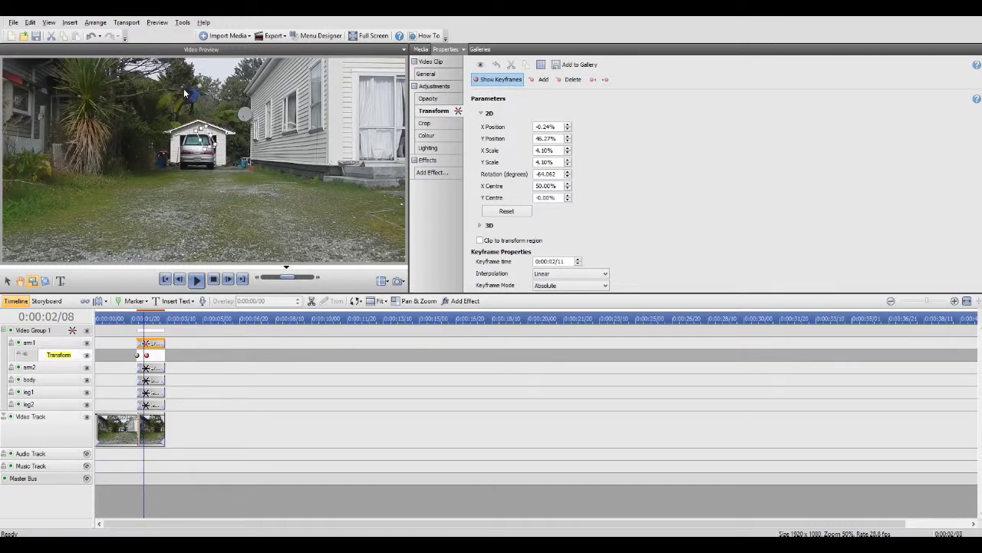
pyautogui.press('Left')
pyautogui.press('Left')
pyautogui.press('Left')
pyautogui.press('Left')
pyautogui.press('Left')
pyautogui.press('Left')
pyautogui.press('Left')
pyautogui.press('Left')
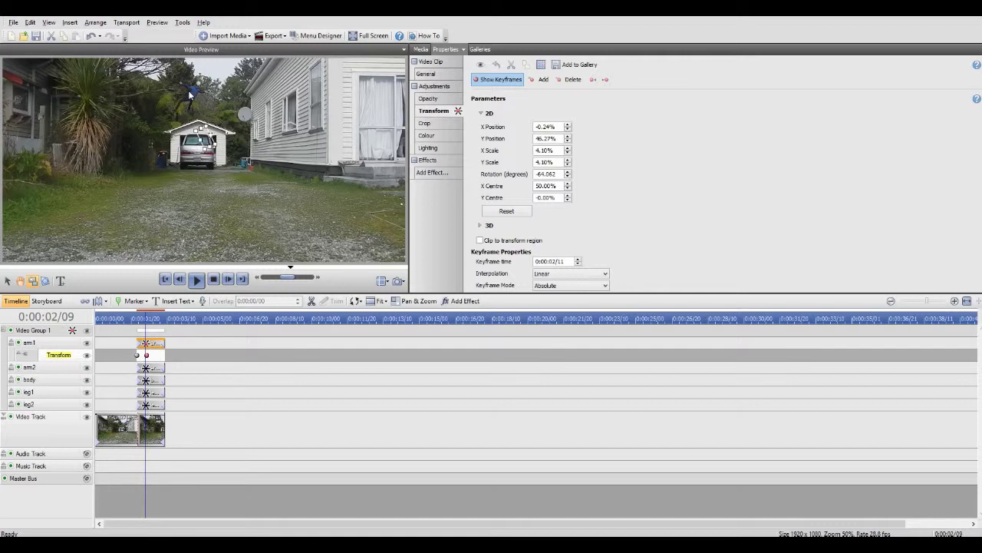
pyautogui.press('Left')
pyautogui.press('Left')
pyautogui.click(197, 279)
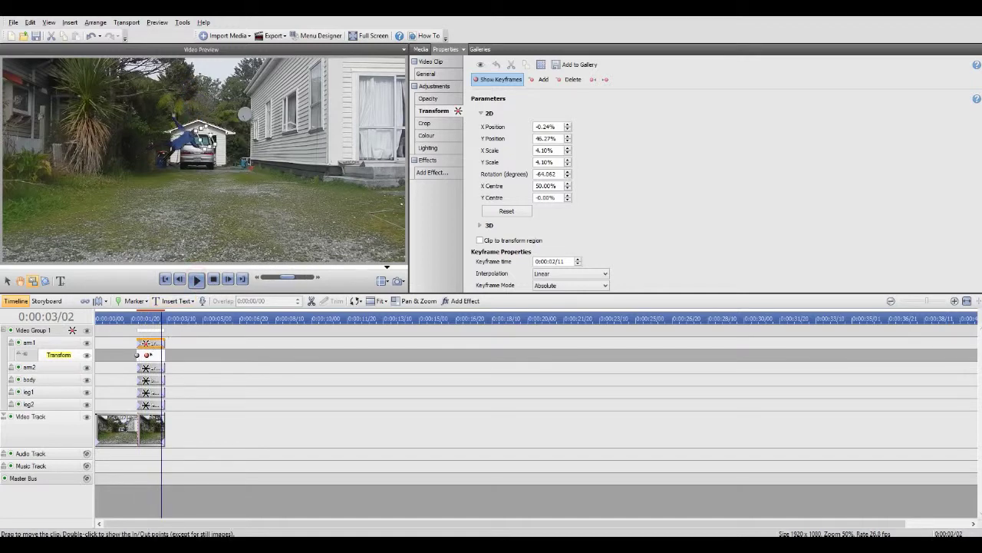
pyautogui.click(198, 279)
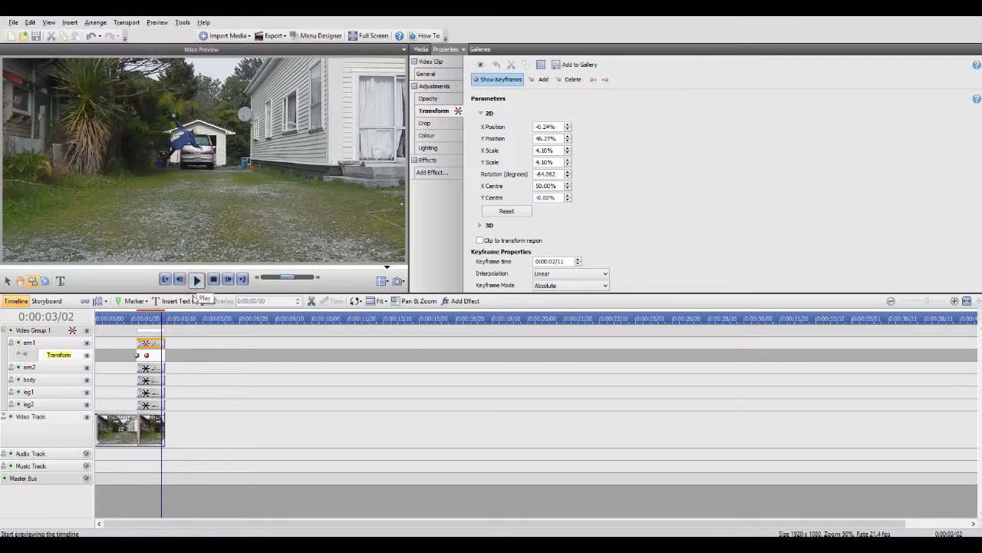
# Step: Add arm1 keyframes at 0:00:02/23 and 0:00:03/07, rotate the arm to about 30.4 degrees at the last one, and preview
pyautogui.moveTo(162, 318); pyautogui.dragTo(158, 319)
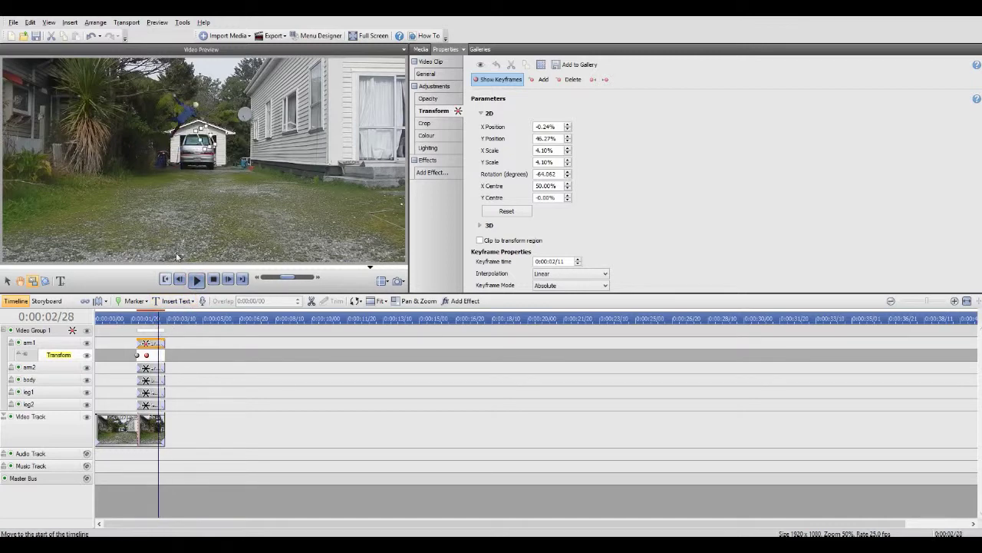
pyautogui.moveTo(207, 137); pyautogui.dragTo(207, 139)
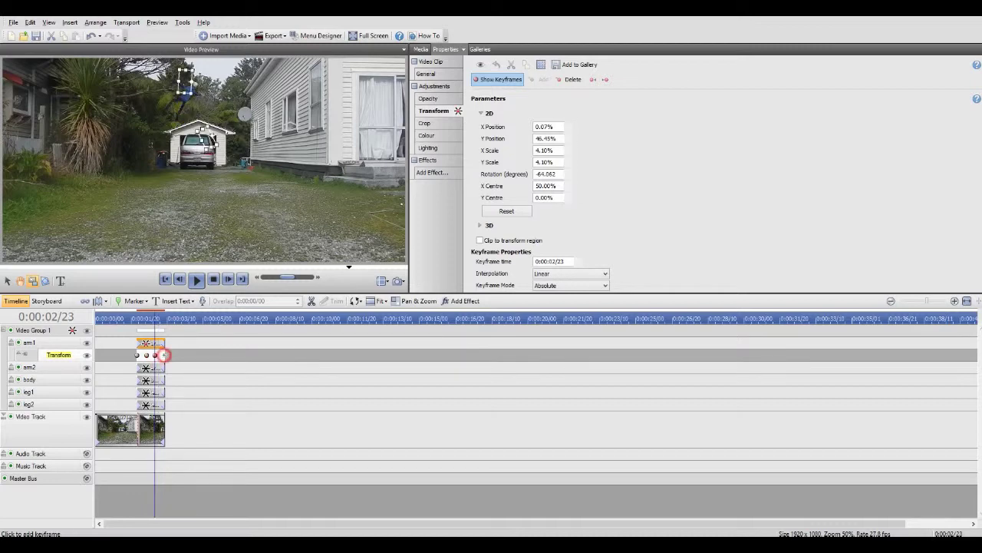
pyautogui.click(164, 355)
pyautogui.press('Left')
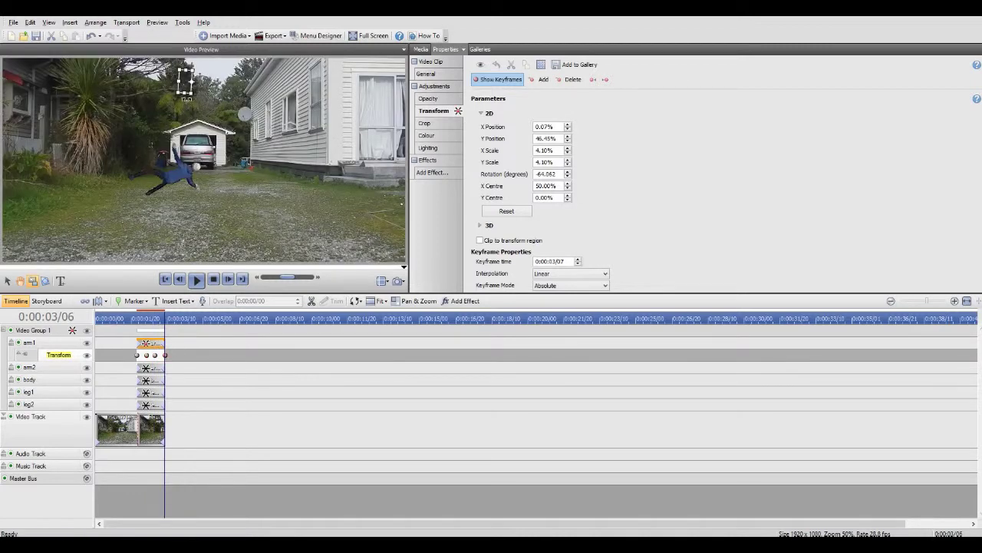
pyautogui.moveTo(197, 68); pyautogui.dragTo(195, 89)
pyautogui.click(197, 281)
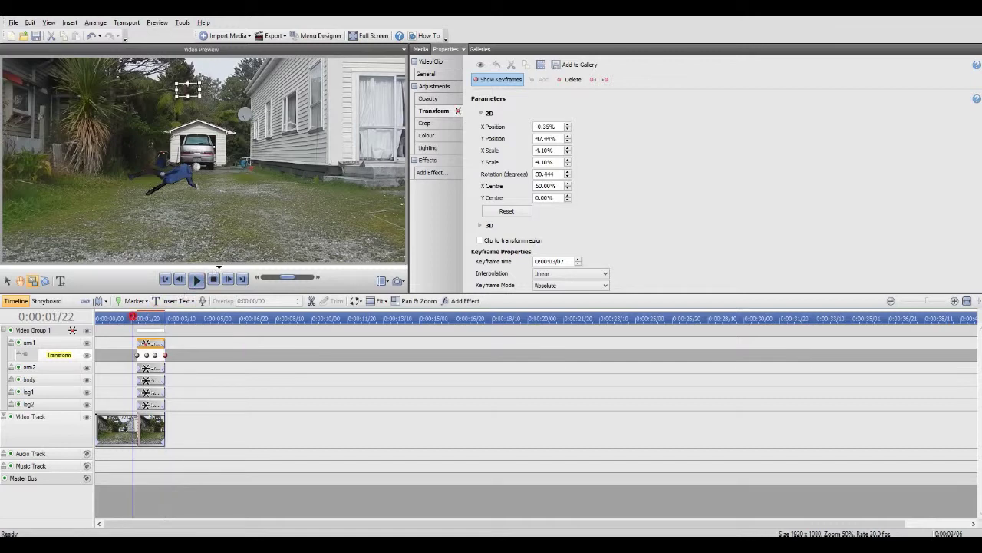
pyautogui.click(196, 280)
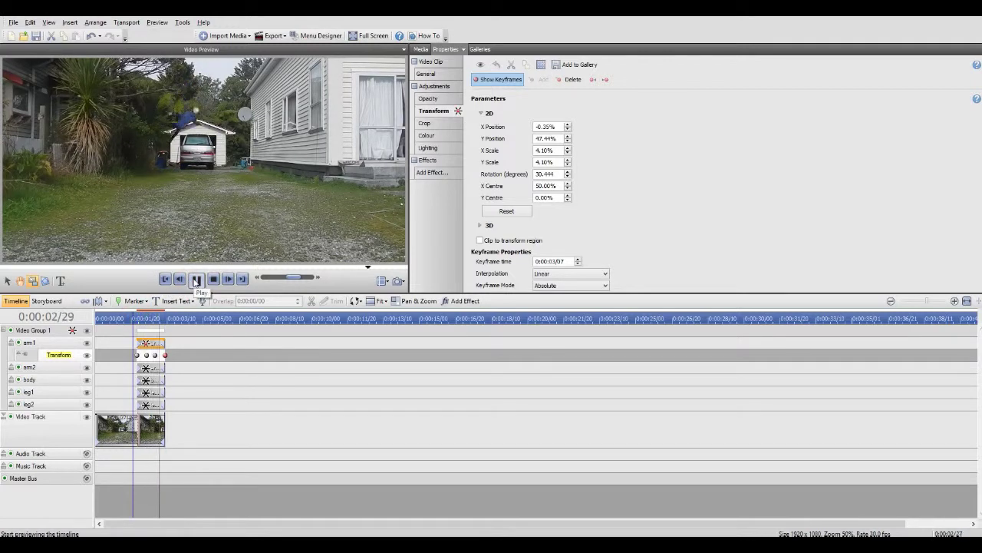
# Step: Turn on Transform keyframes for the arm2 clip, add one at 0:00:02/15, rotate the arm to about 77 degrees and reposition it
pyautogui.click(151, 367)
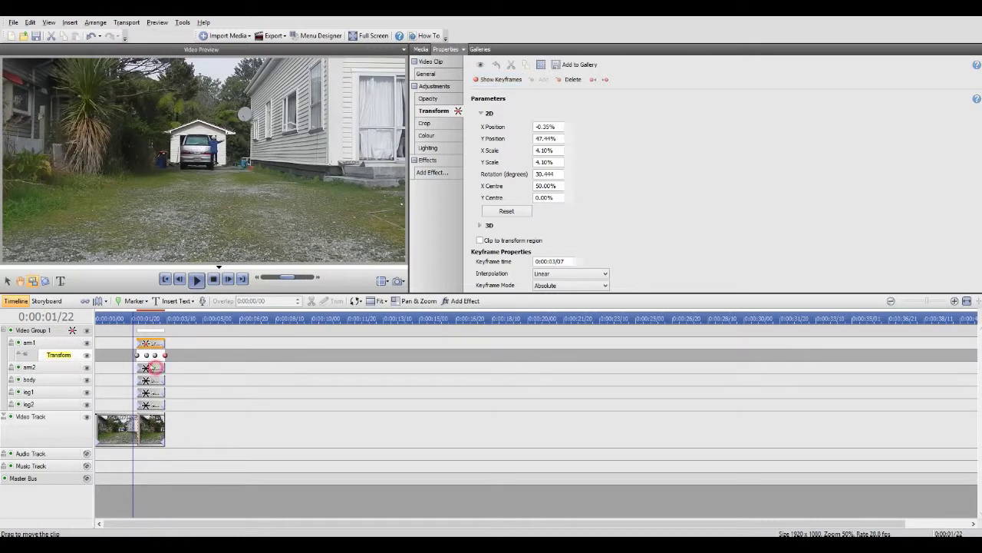
pyautogui.click(497, 79)
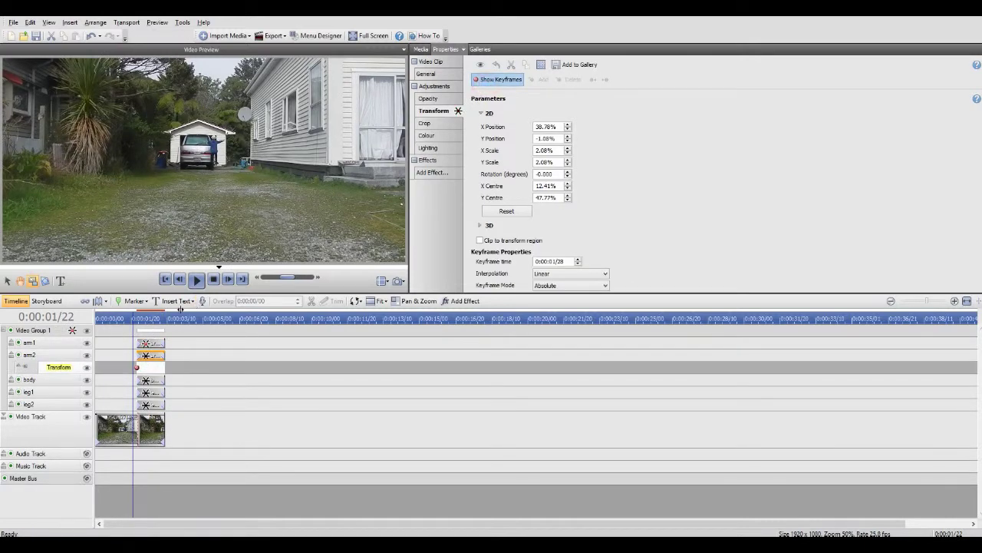
pyautogui.moveTo(139, 318); pyautogui.dragTo(148, 319)
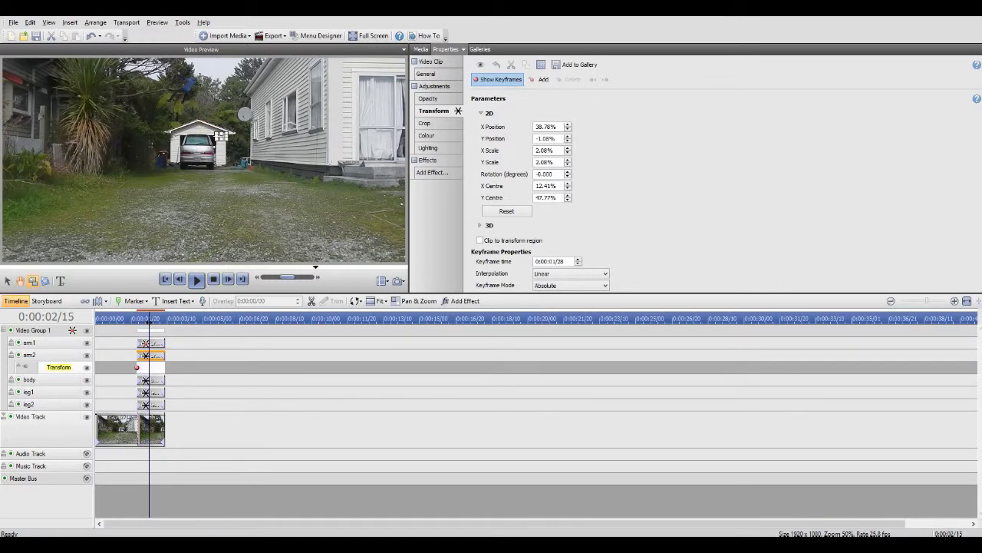
pyautogui.doubleClick(149, 367)
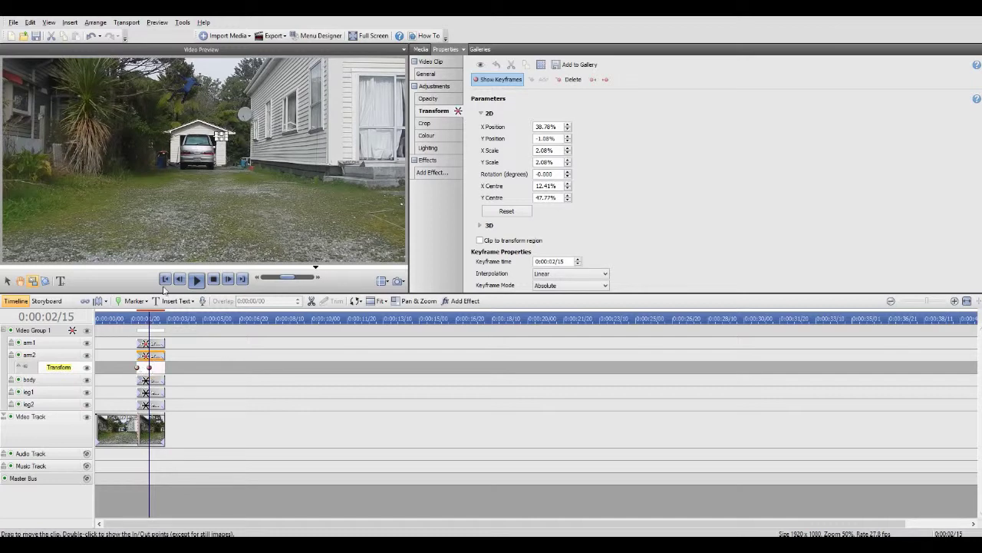
pyautogui.moveTo(228, 128); pyautogui.dragTo(214, 123)
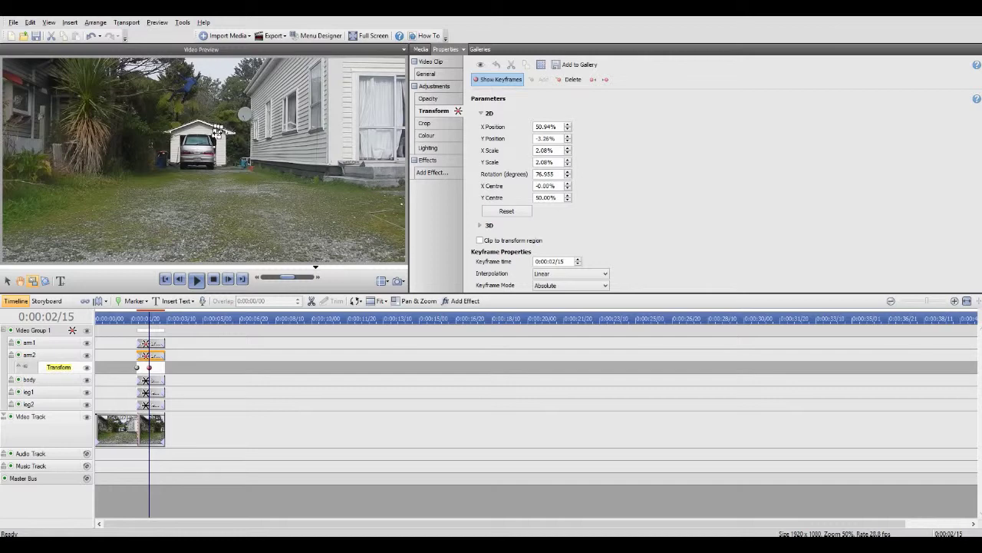
pyautogui.scroll(1, 210, 117)
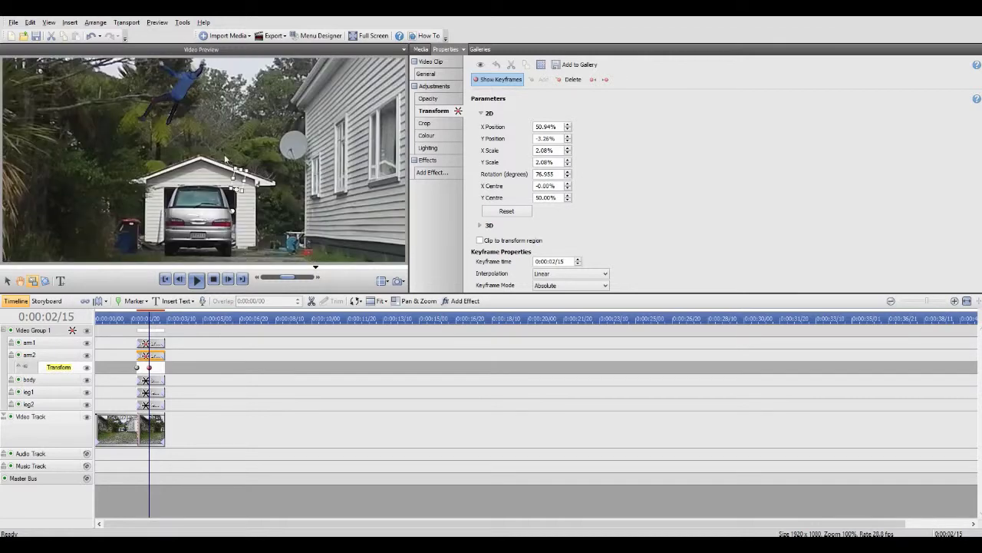
pyautogui.moveTo(241, 176); pyautogui.dragTo(244, 179)
# Step: Add an arm2 keyframe at 0:00:03/07, rotate the arm to about 1.9 degrees with a Y scale of about 1.86%, reposition it and preview
pyautogui.click(162, 368)
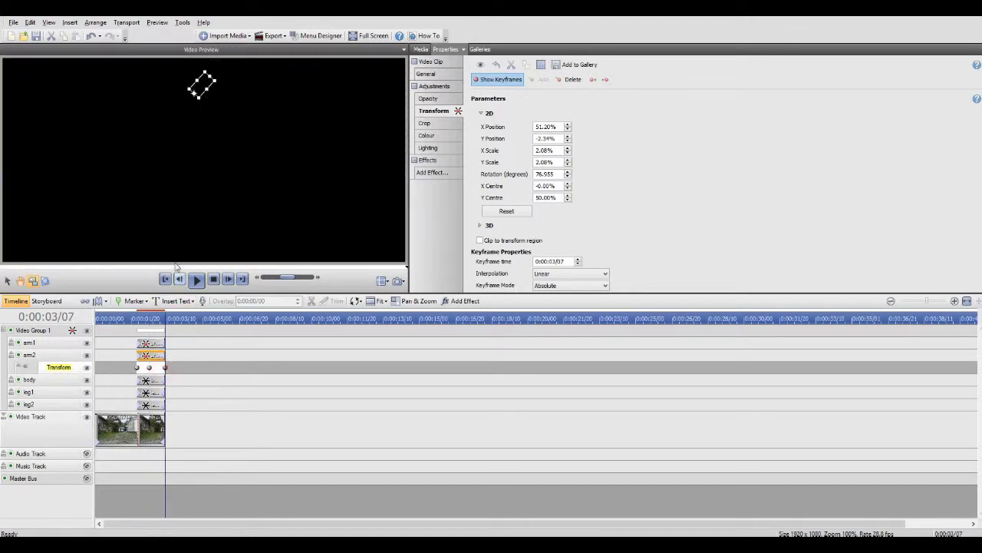
pyautogui.scroll(-2, 197, 213)
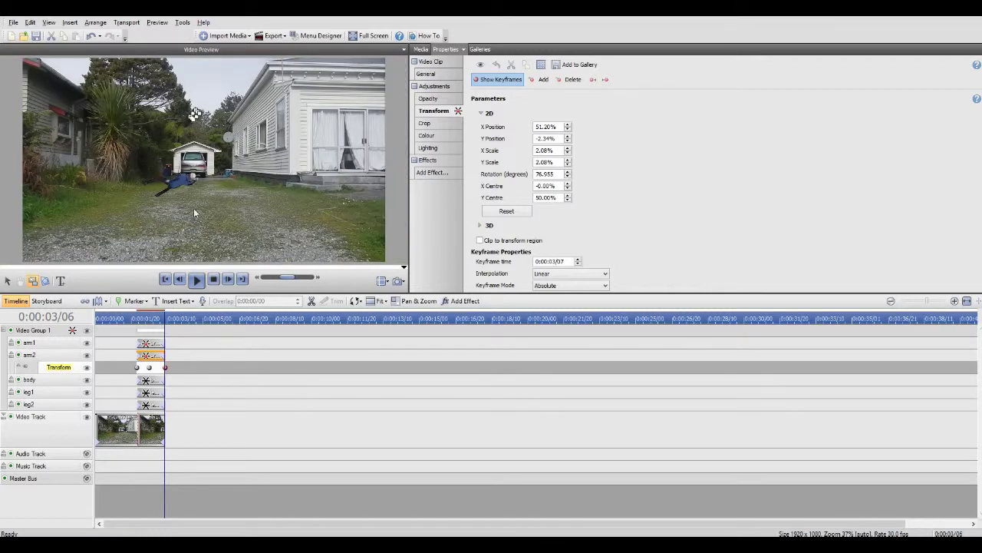
pyautogui.scroll(1, 177, 162)
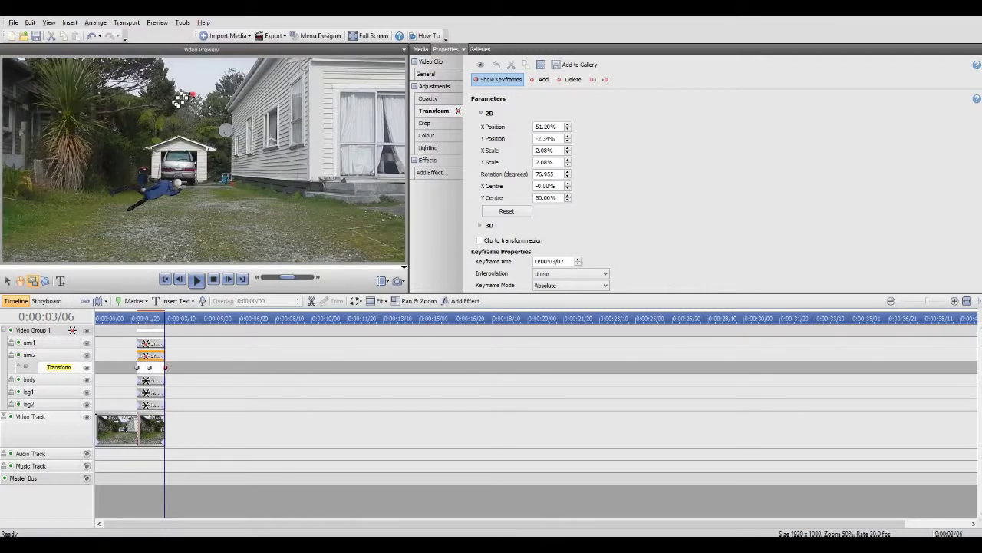
pyautogui.moveTo(180, 100); pyautogui.dragTo(182, 107)
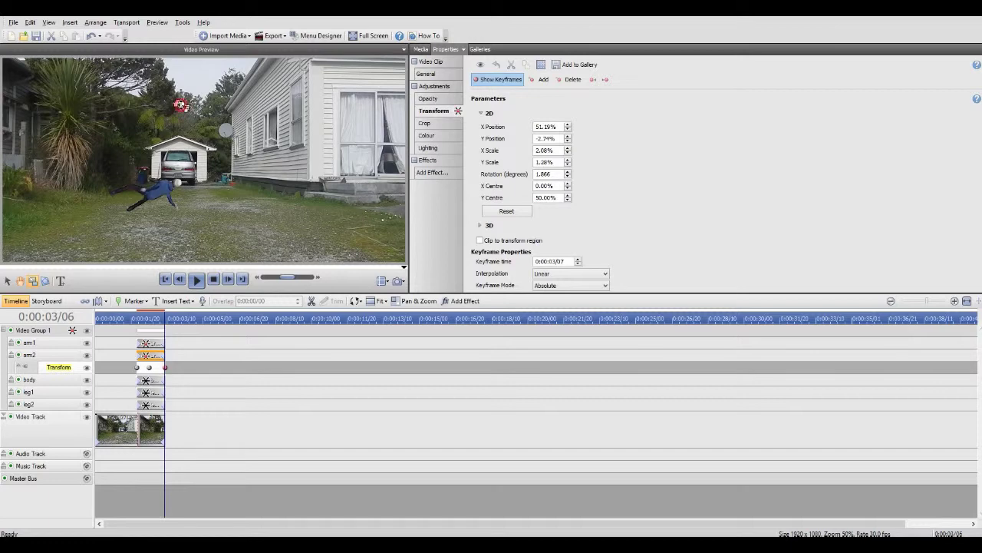
pyautogui.hscroll(-1, 180, 109)
pyautogui.scroll(1, 201, 105)
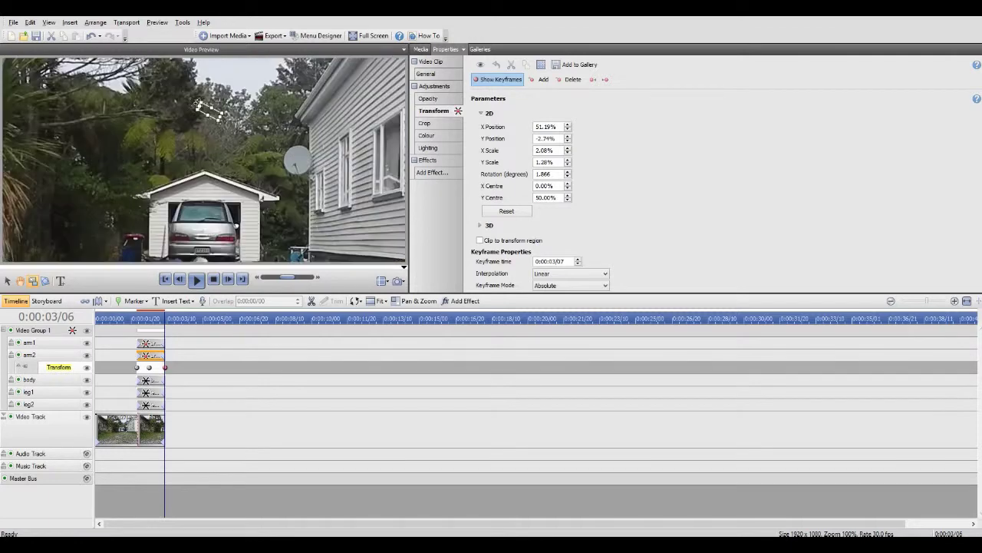
pyautogui.moveTo(205, 115); pyautogui.dragTo(205, 108)
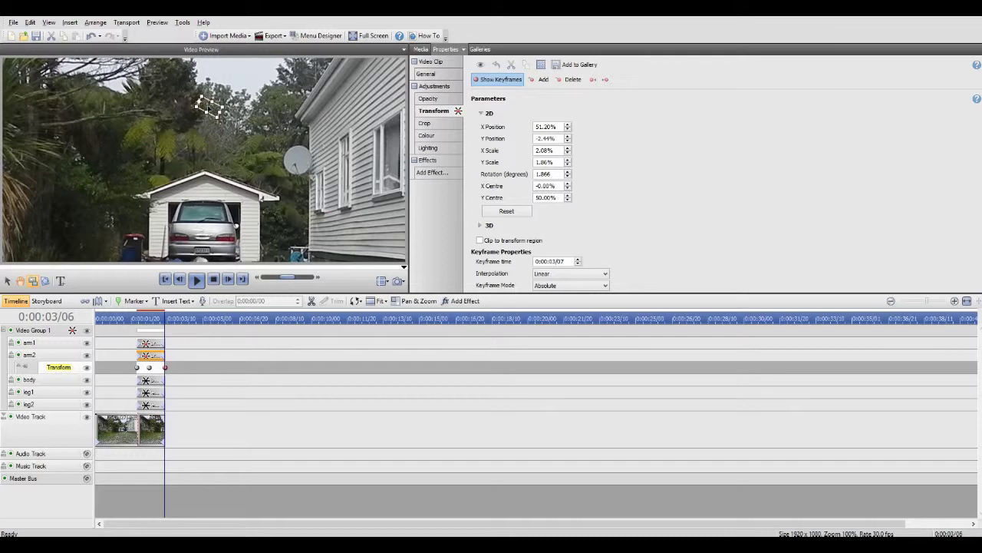
pyautogui.scroll(-1, 204, 121)
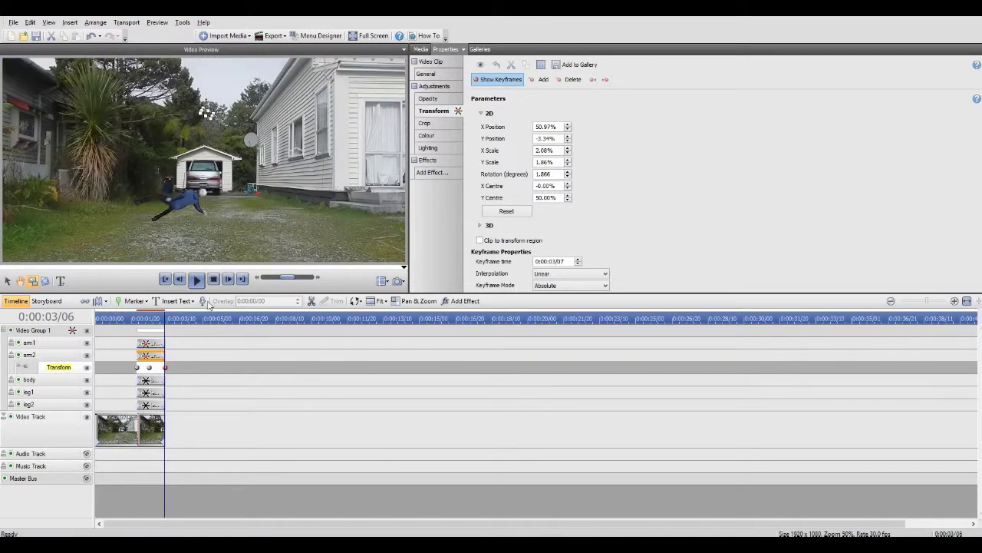
pyautogui.moveTo(164, 316); pyautogui.dragTo(136, 317)
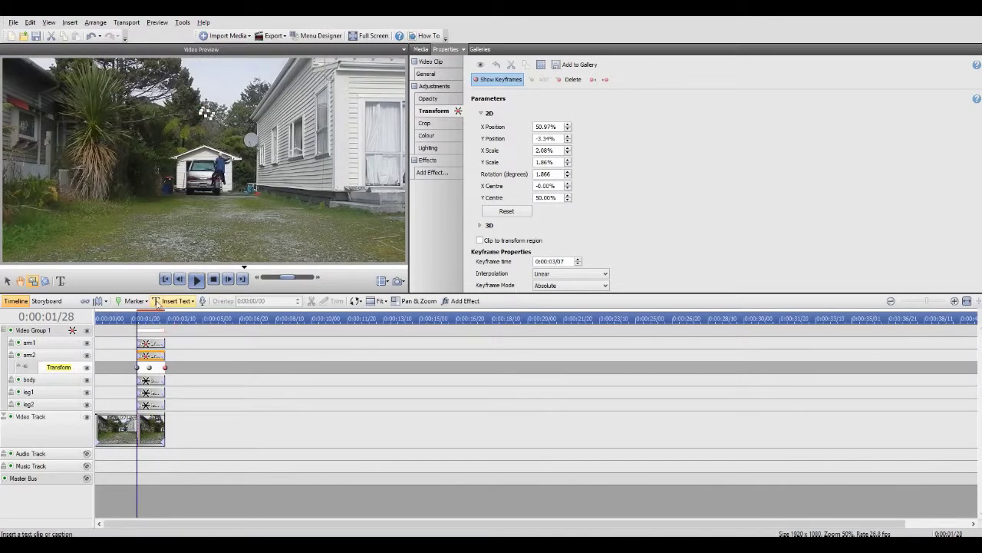
pyautogui.click(197, 281)
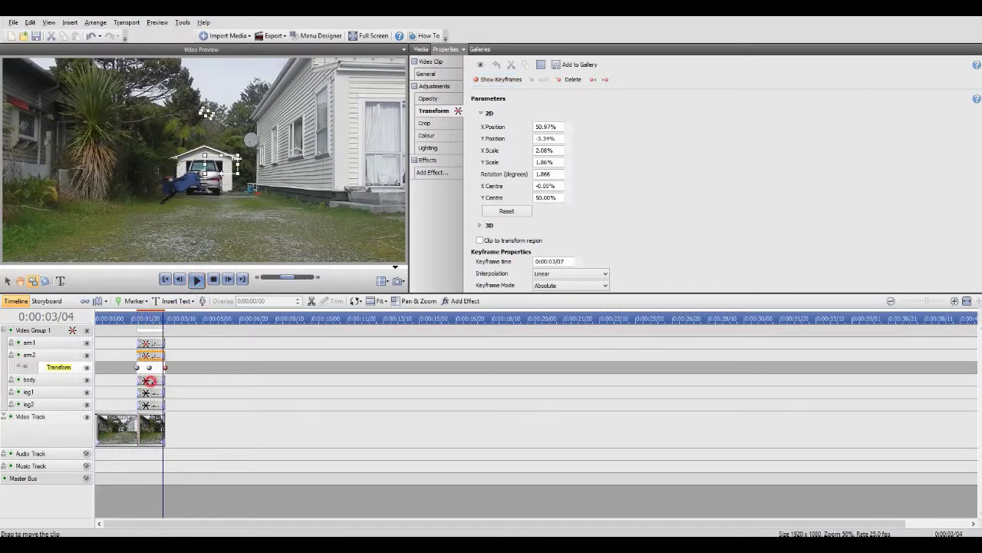
# Step: Try adding a body Transform keyframe at 0:00:02/17 with the body rotated to about 10.7 degrees
pyautogui.click(150, 380)
pyautogui.click(491, 79)
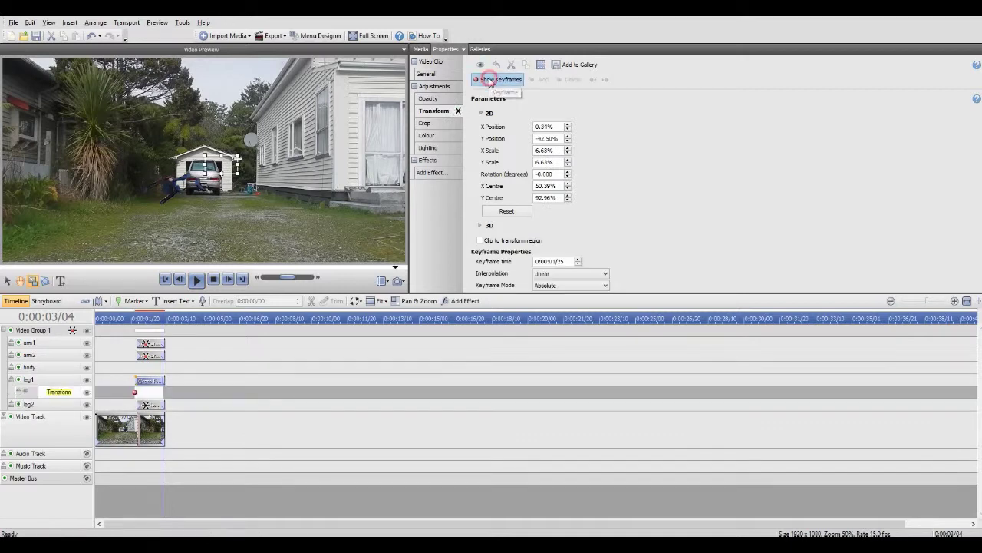
pyautogui.click(150, 367)
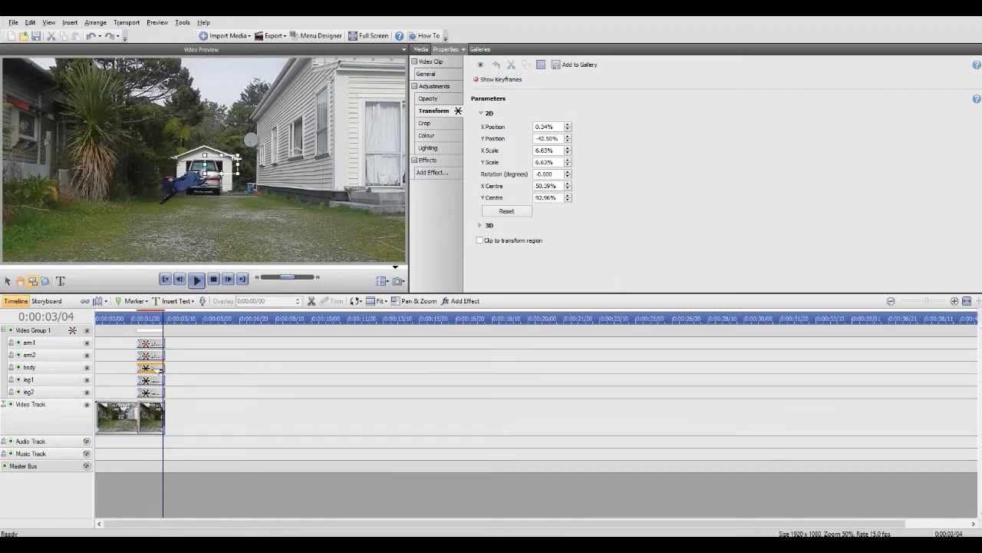
pyautogui.click(497, 79)
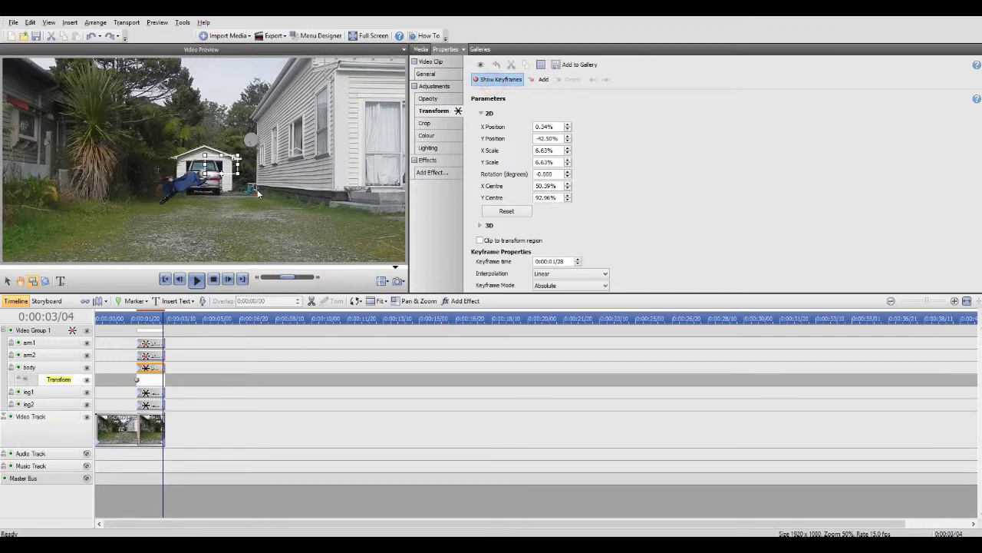
pyautogui.click(151, 379)
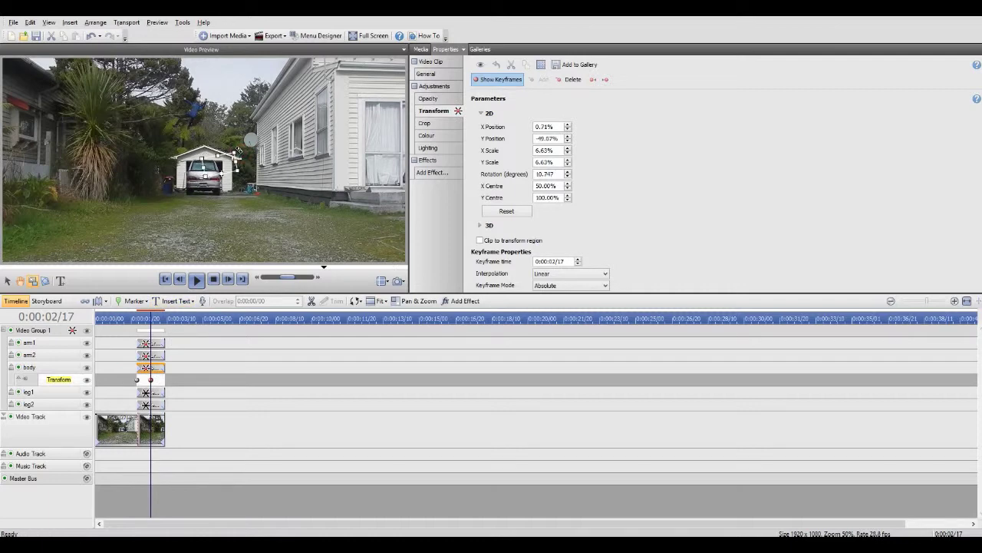
# Step: Try rotating leg1 at its starting keyframe, 0:00:01/28, first to about -43 and then to about 47 degrees
pyautogui.click(151, 393)
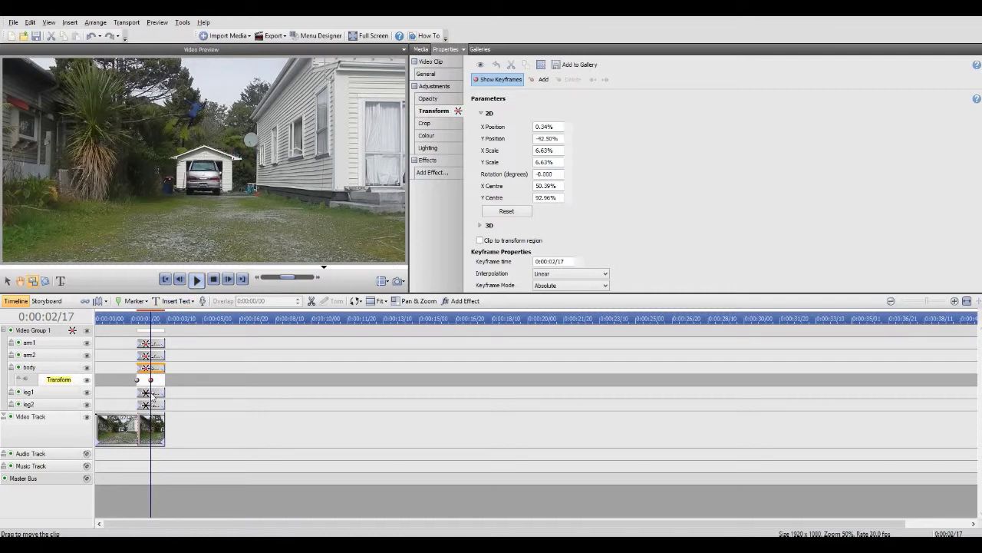
pyautogui.click(498, 79)
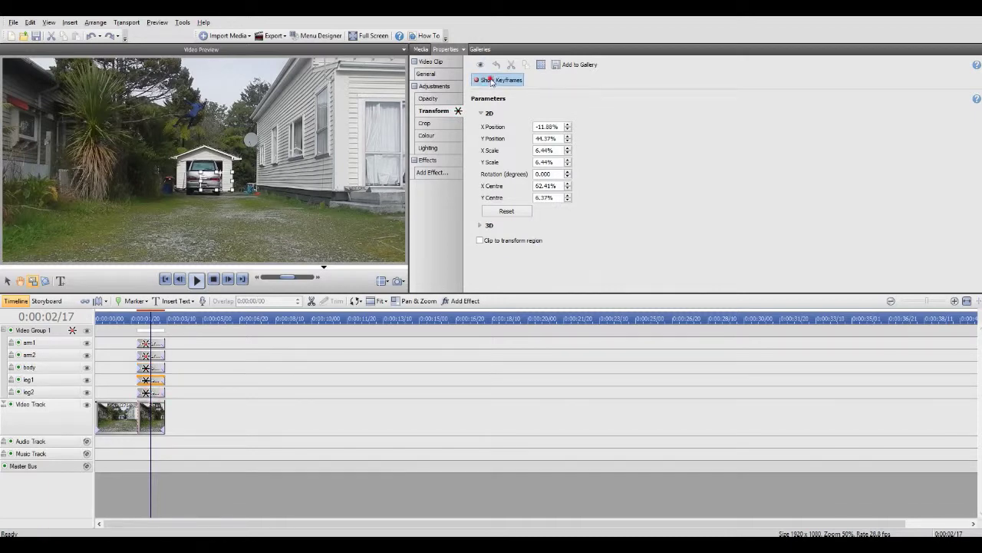
pyautogui.moveTo(236, 167); pyautogui.dragTo(242, 183)
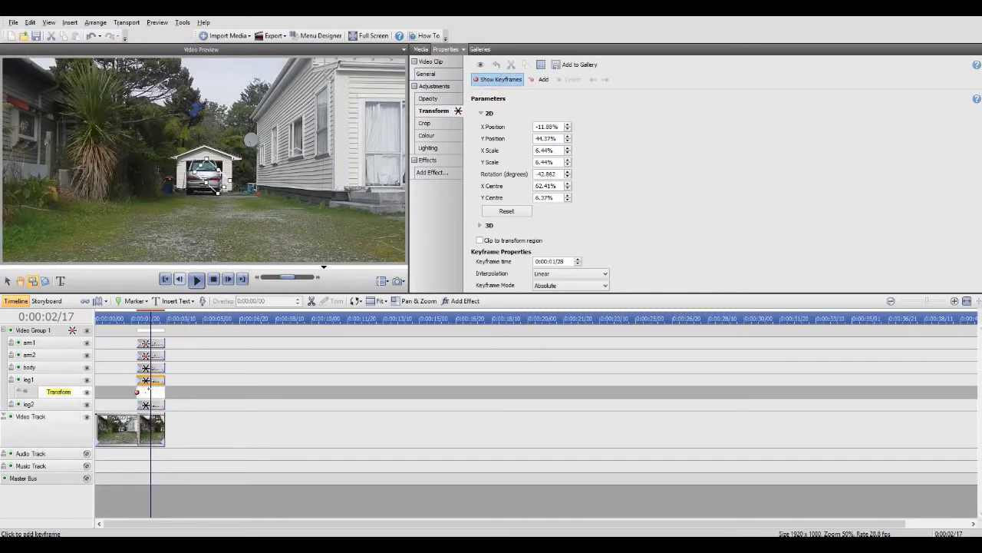
pyautogui.moveTo(237, 182); pyautogui.dragTo(218, 192)
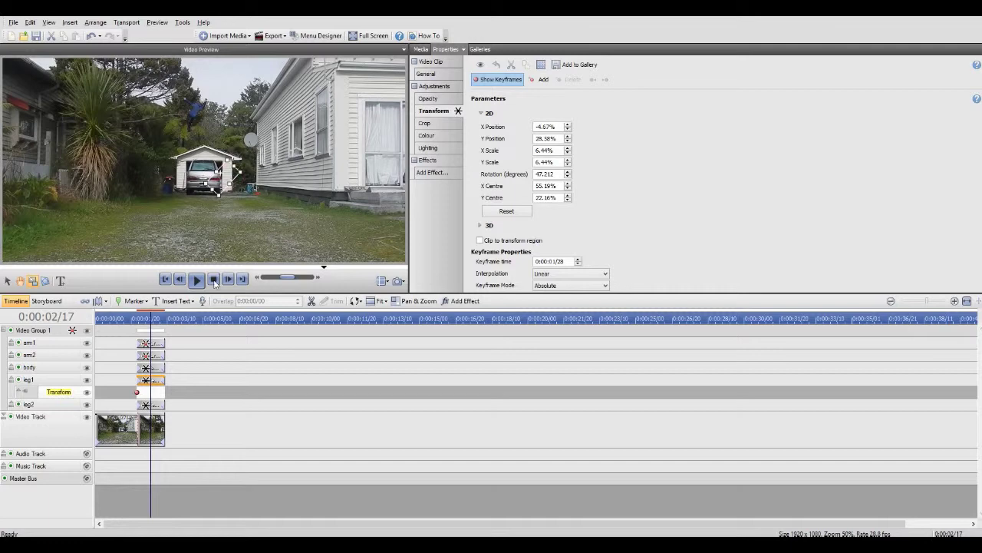
pyautogui.click(156, 404)
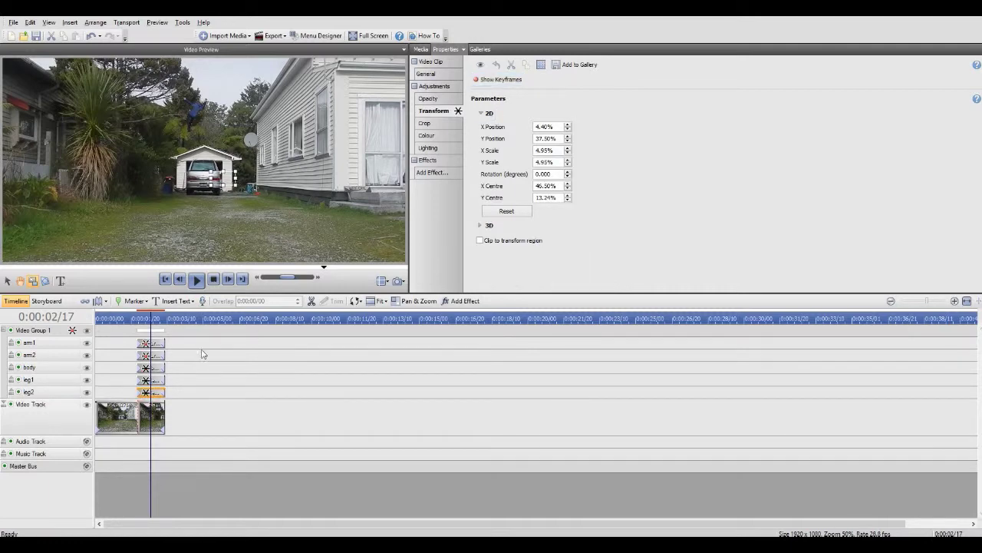
# Step: Turn on Transform keyframes for the leg1 clip, add one at 0:00:02/17 and rotate the leg to about 83 degrees
pyautogui.click(154, 378)
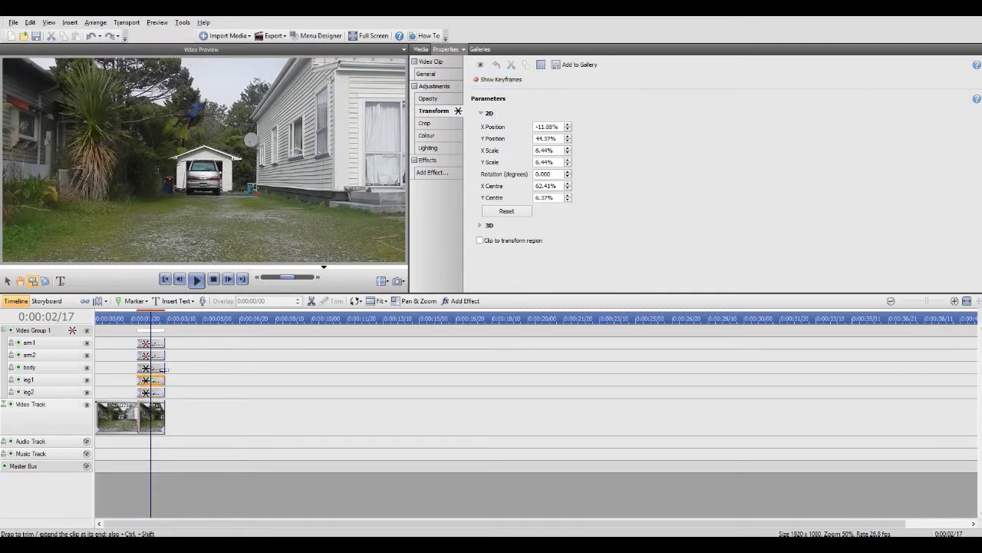
pyautogui.click(516, 80)
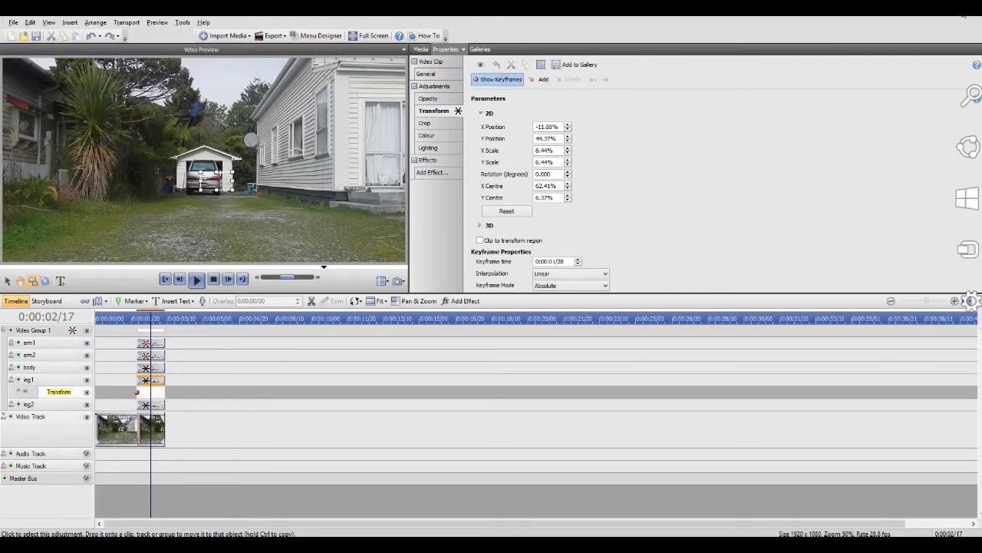
pyautogui.click(149, 393)
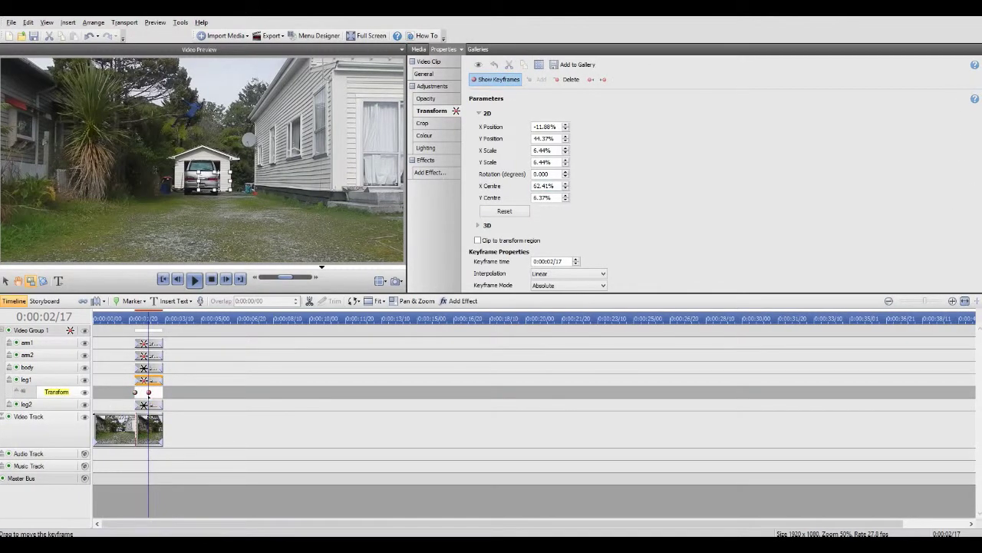
pyautogui.scroll(1, 179, 124)
pyautogui.scroll(-1, 179, 124)
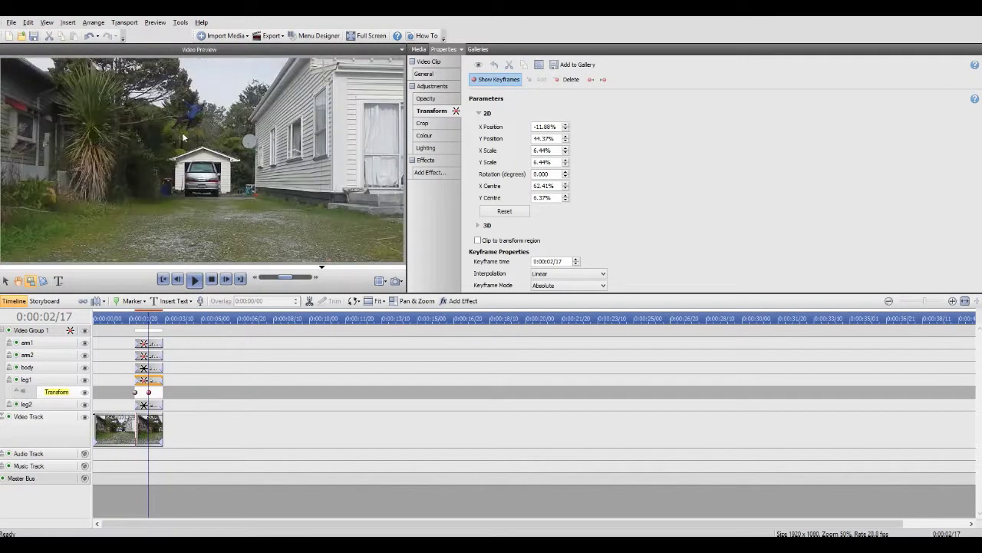
pyautogui.moveTo(231, 167)
pyautogui.mouseDown()
pyautogui.moveTo(221, 168)
pyautogui.moveTo(227, 175)
pyautogui.mouseUp()
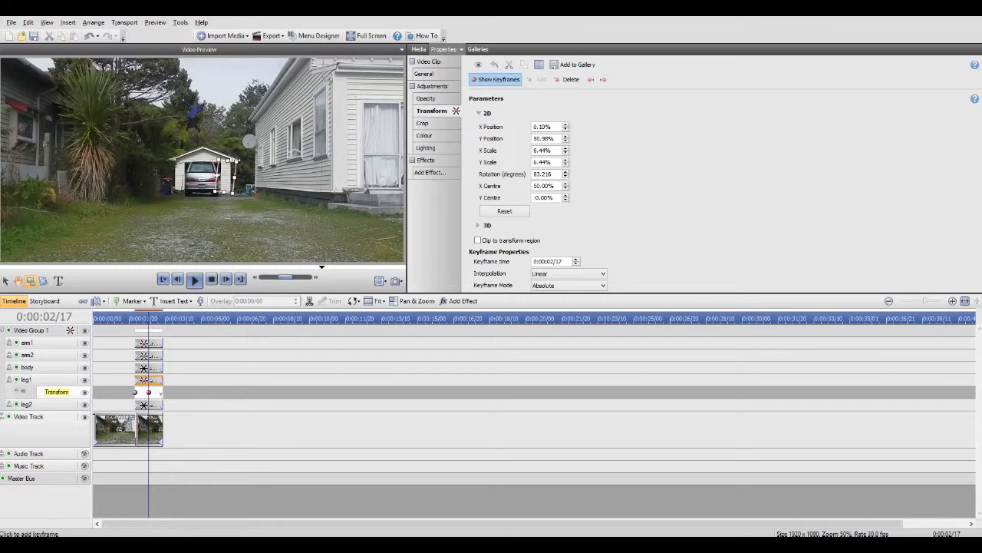
# Step: Add a leg1 keyframe at 0:00:03/07 and rotate the leg to about 12.5 degrees
pyautogui.click(161, 392)
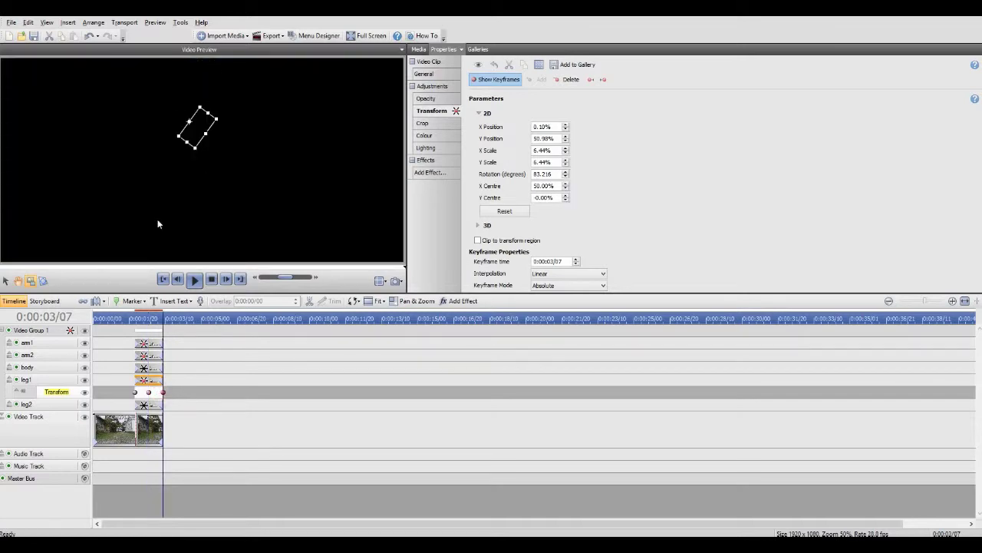
pyautogui.press('Left')
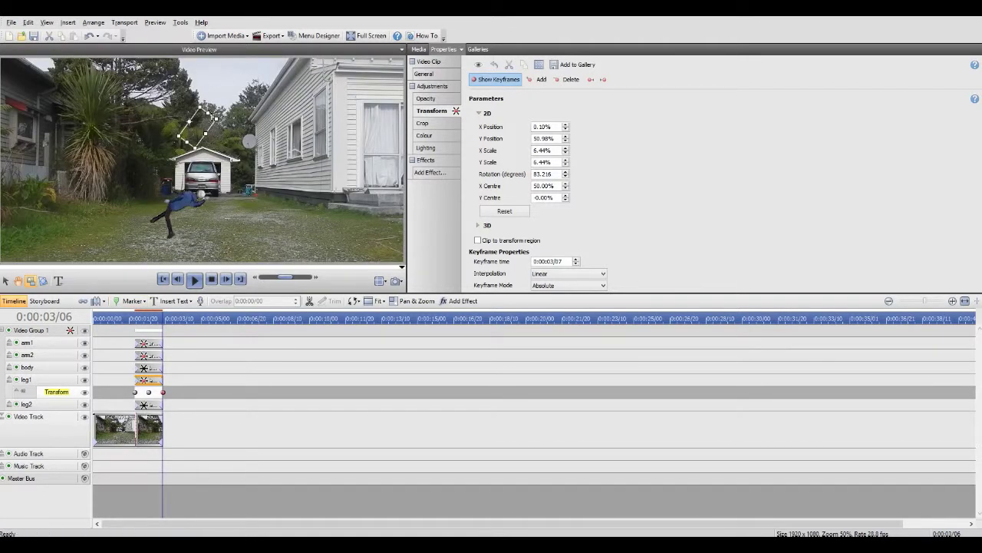
pyautogui.moveTo(221, 117); pyautogui.dragTo(199, 138)
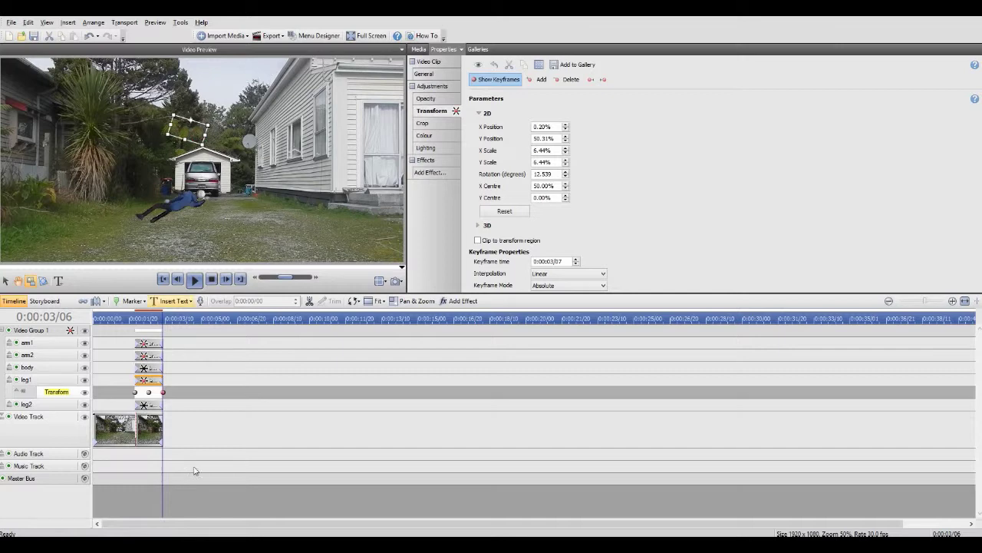
# Step: Turn on Transform keyframes for the leg2 clip, rotating the leg to about 99 degrees at 0:00:02/18 and about -23 degrees at 0:00:03/07
pyautogui.click(135, 404)
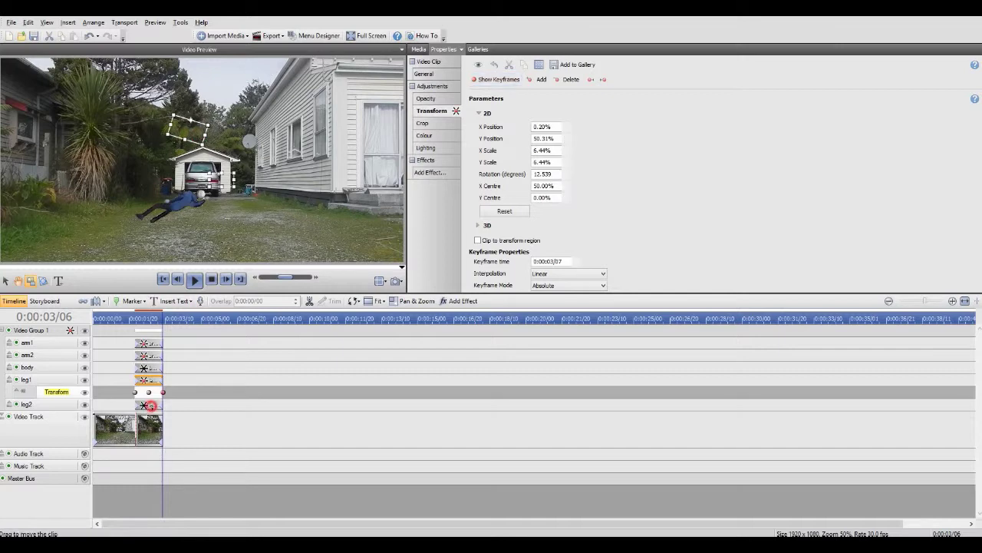
pyautogui.click(497, 79)
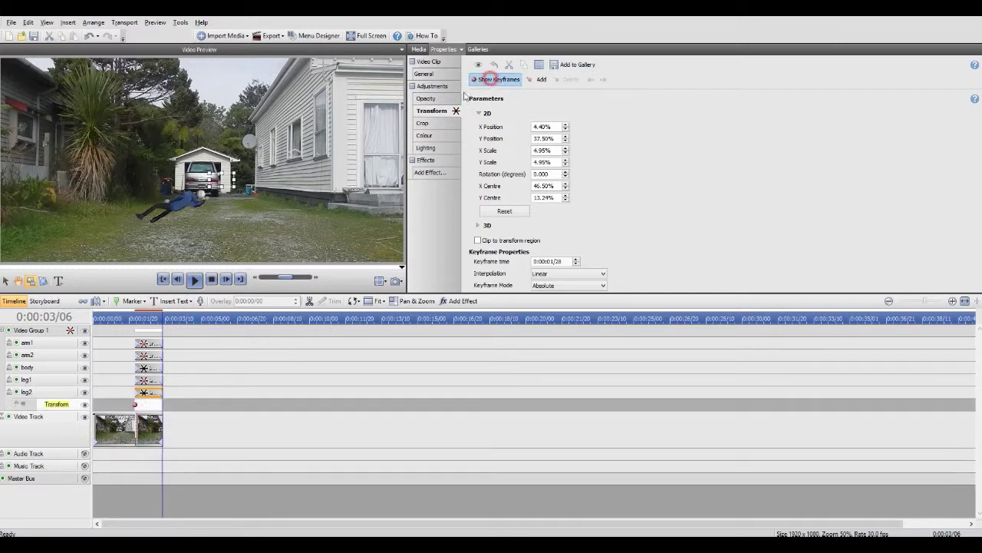
pyautogui.doubleClick(150, 404)
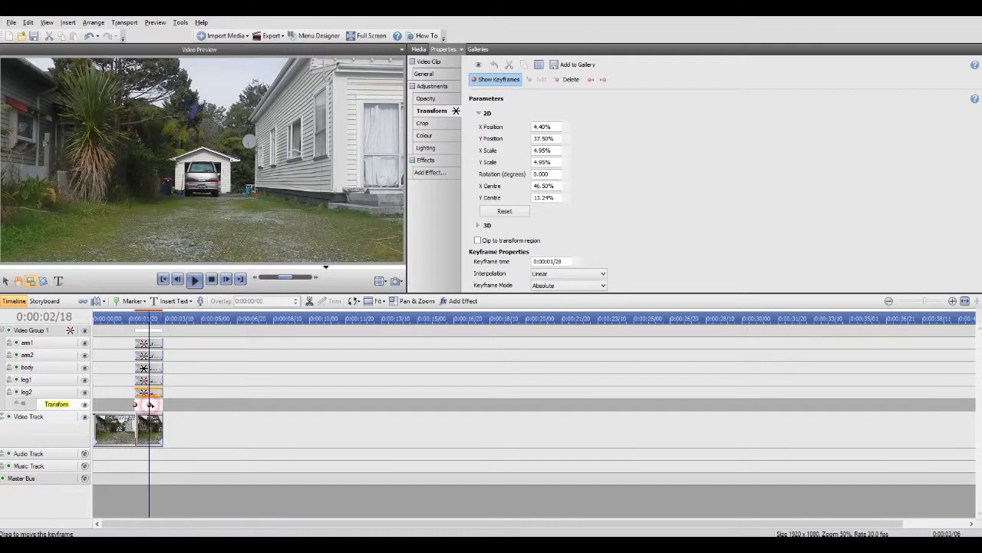
pyautogui.moveTo(239, 171); pyautogui.dragTo(218, 158)
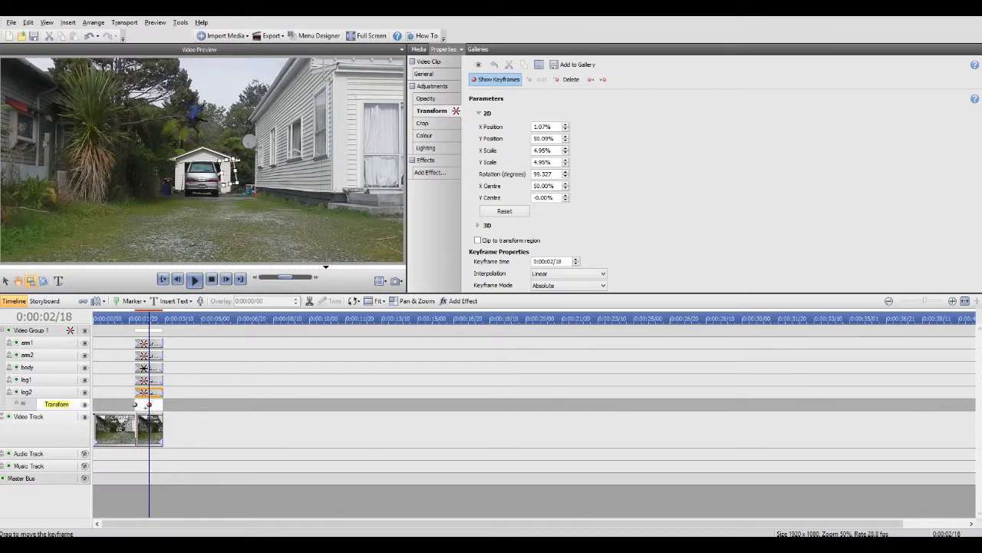
pyautogui.click(161, 404)
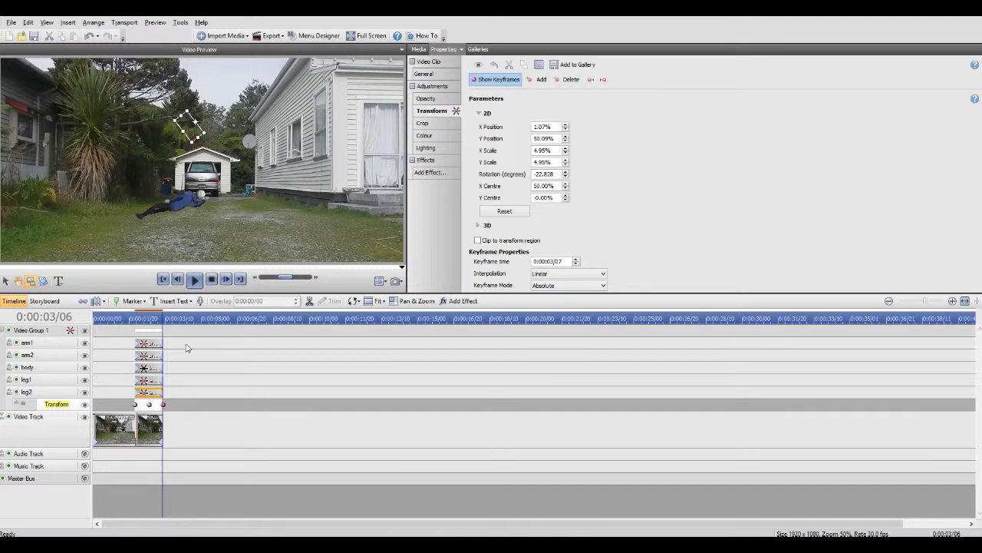
# Step: Play back the sequence from its start and from just before the group clips to review the figure's flight and limb motion
pyautogui.click(195, 280)
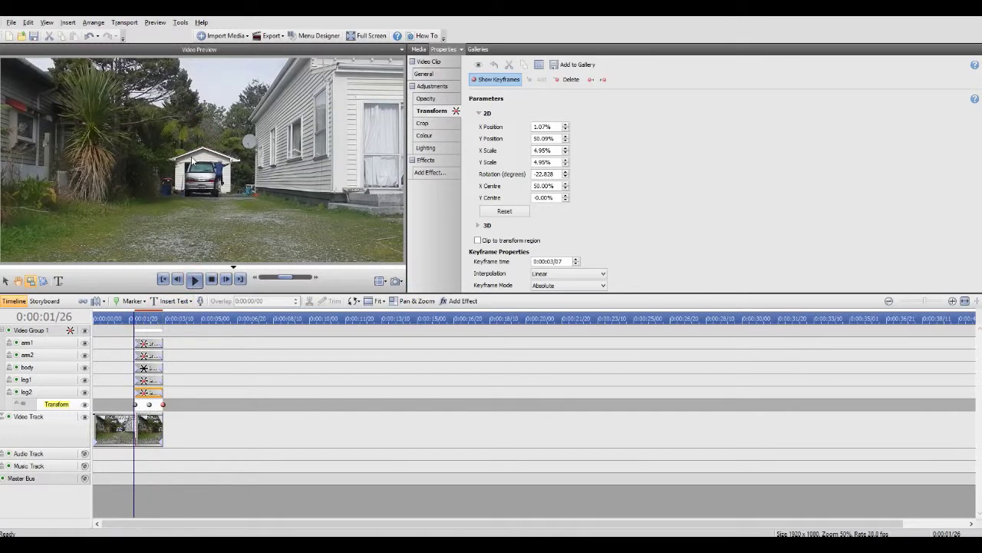
pyautogui.click(164, 280)
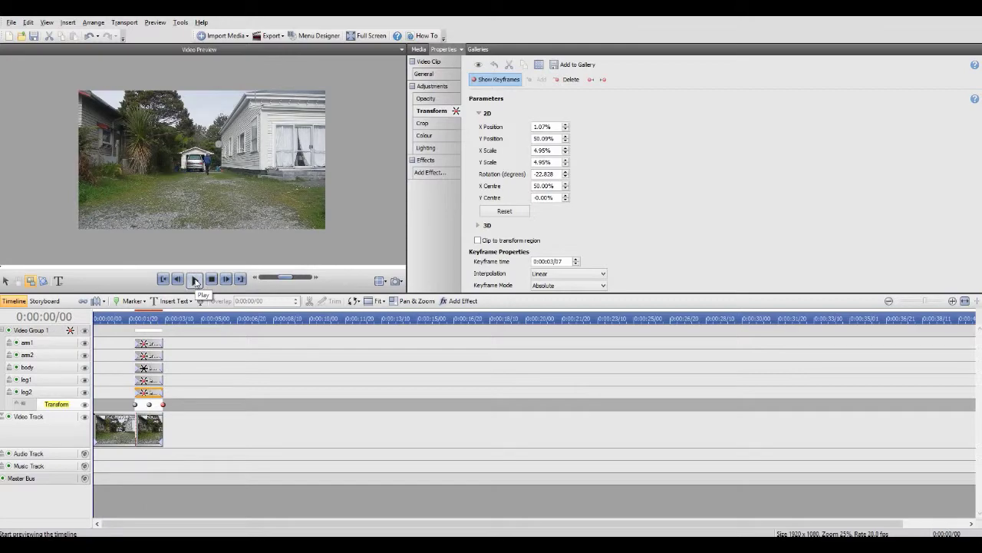
pyautogui.scroll(4, 205, 142)
pyautogui.scroll(-3, 154, 176)
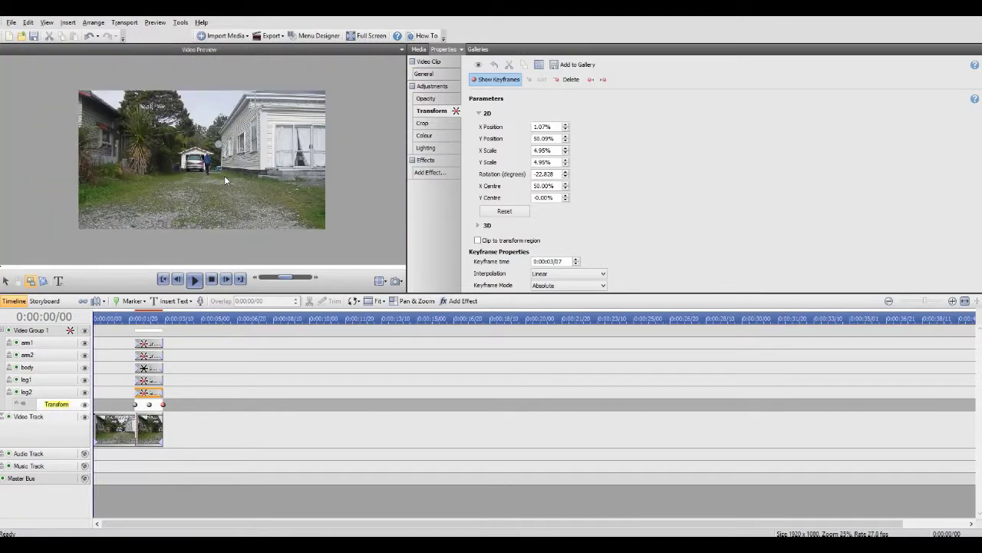
pyautogui.scroll(5, 131, 180)
pyautogui.scroll(-3, 119, 158)
pyautogui.scroll(5, 118, 158)
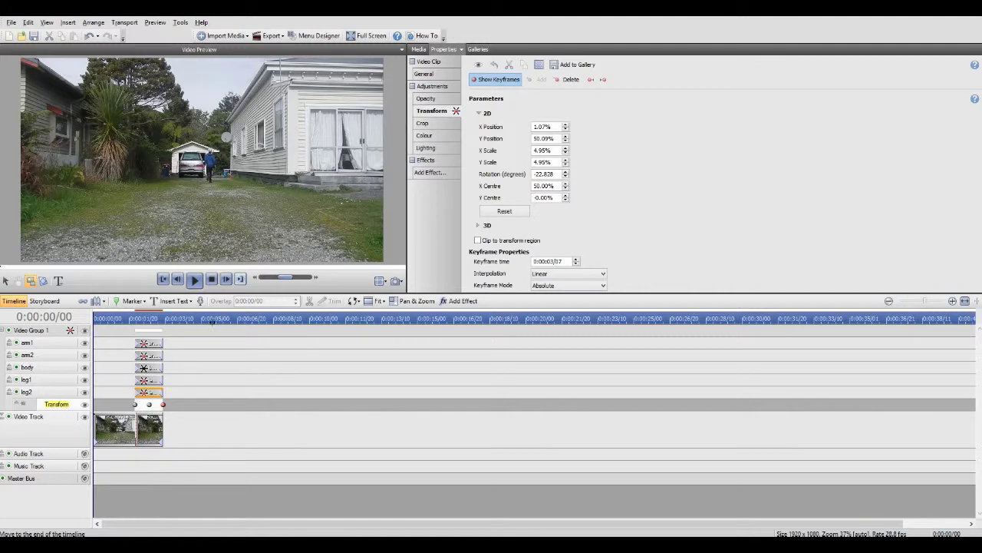
pyautogui.moveTo(139, 318); pyautogui.dragTo(127, 319)
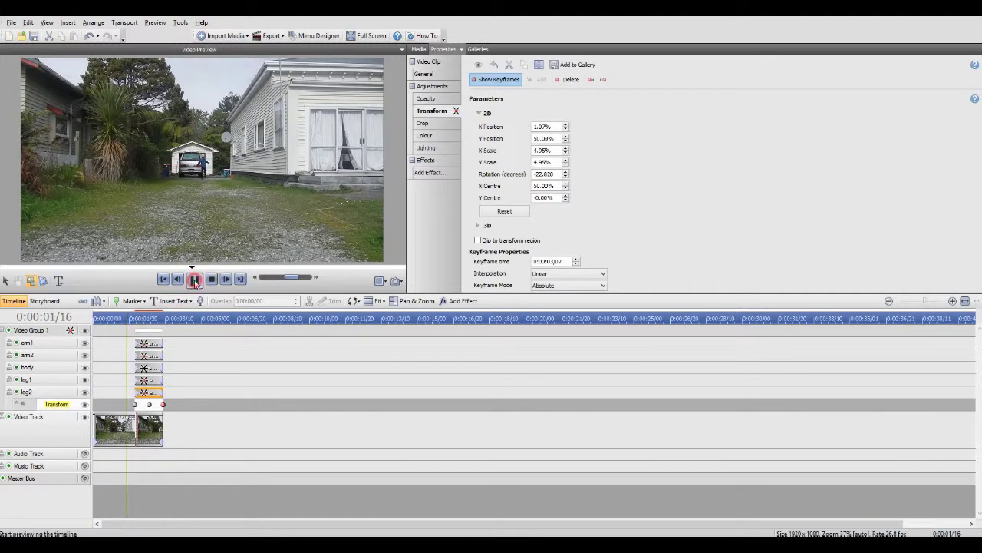
pyautogui.click(195, 281)
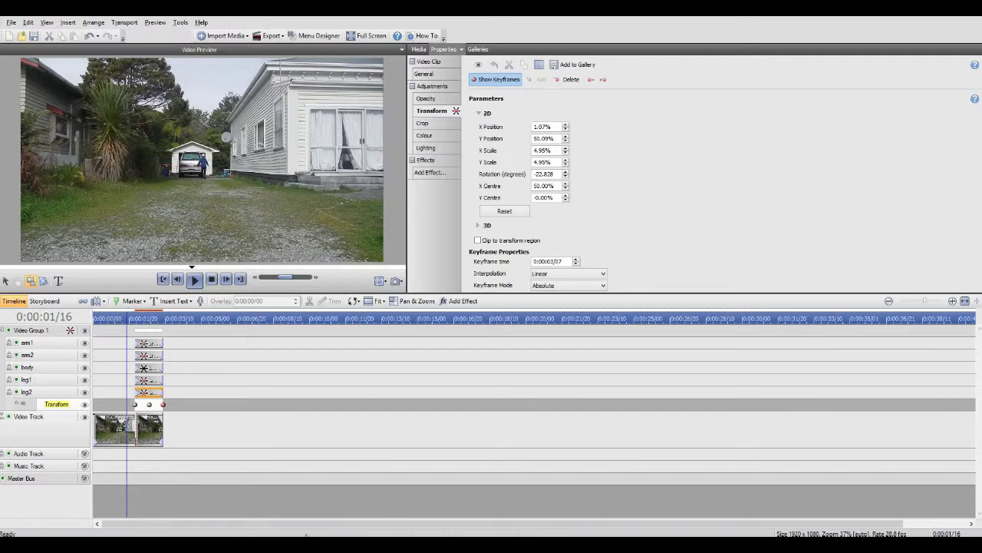
pyautogui.moveTo(143, 527); pyautogui.dragTo(246, 522)
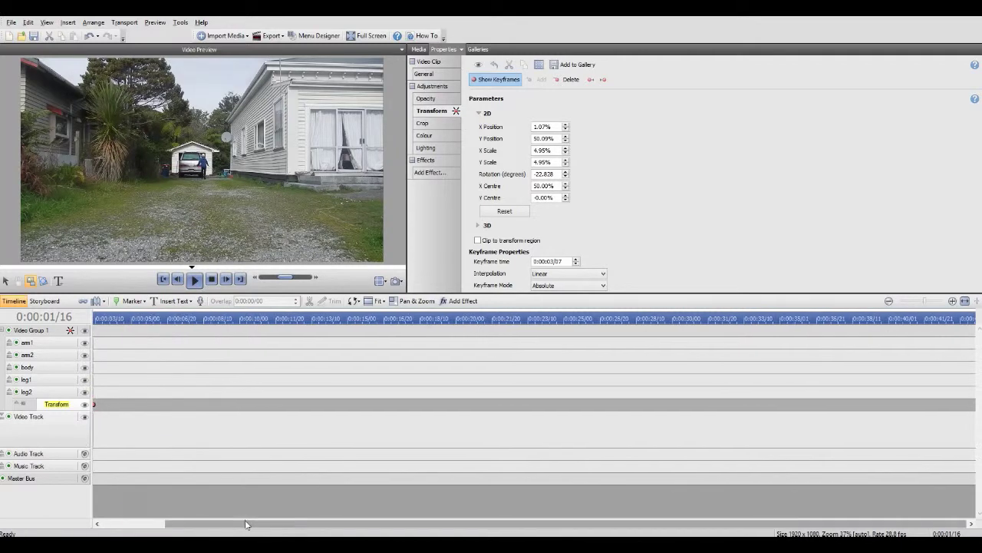
pyautogui.moveTo(184, 527); pyautogui.dragTo(117, 527)
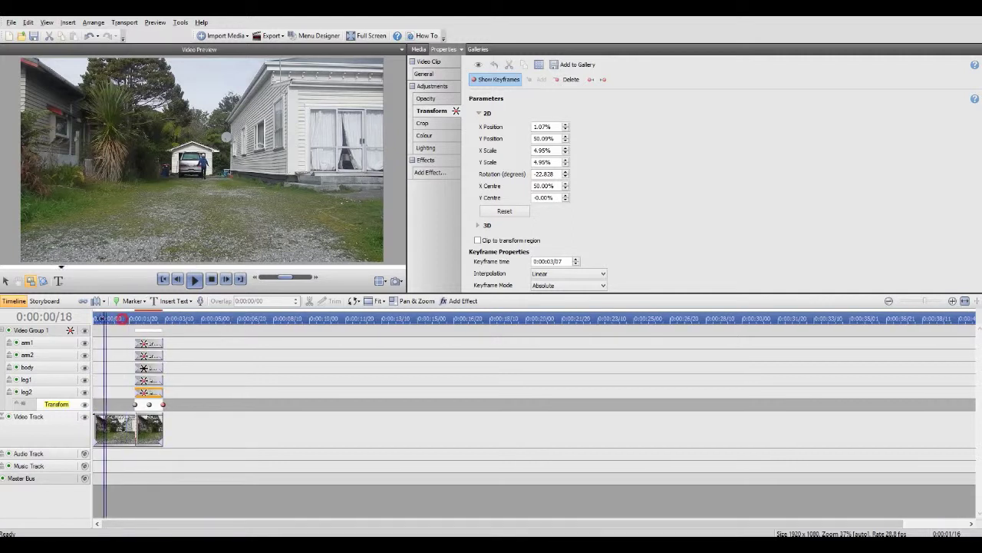